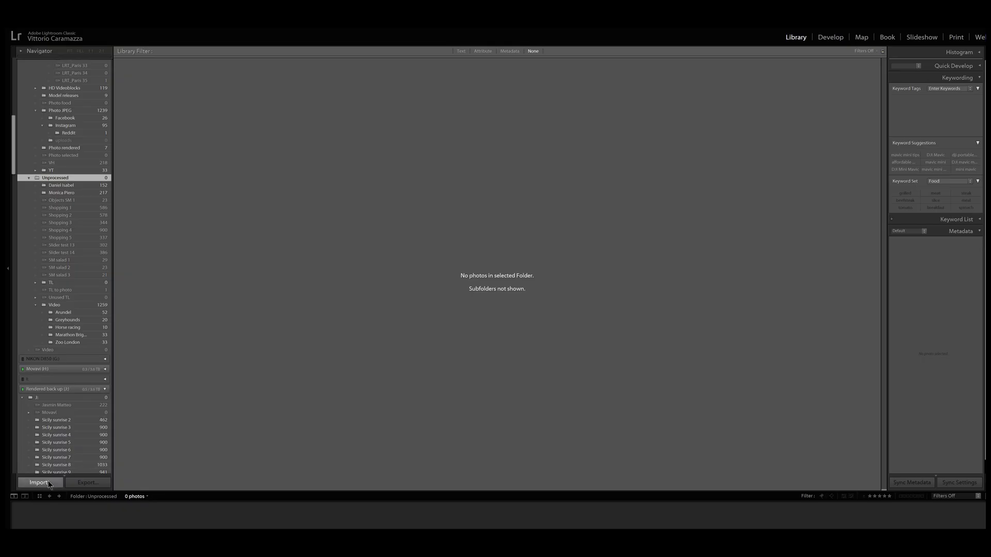
Browse through the Sicily sunrise folders to Sicily sunrise 4 and scroll its photo grid.
{"action": "left_click", "coordinate": [61, 482]}
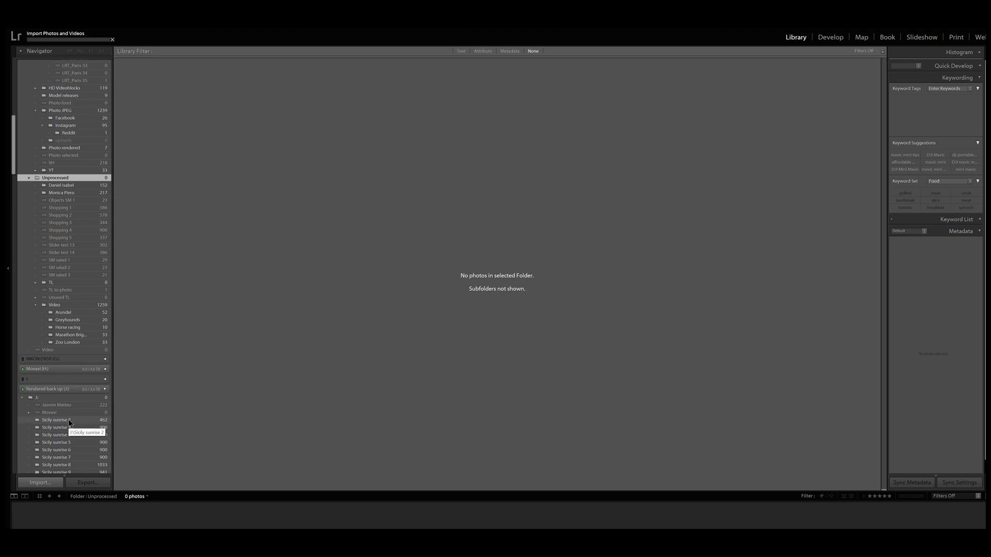
{"action": "left_click", "coordinate": [68, 419]}
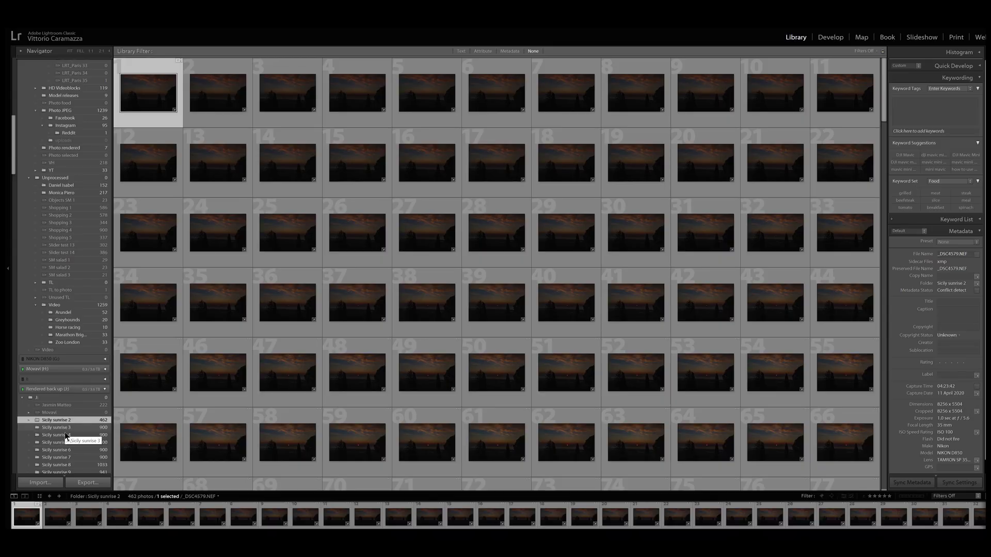
{"action": "left_click", "coordinate": [162, 343]}
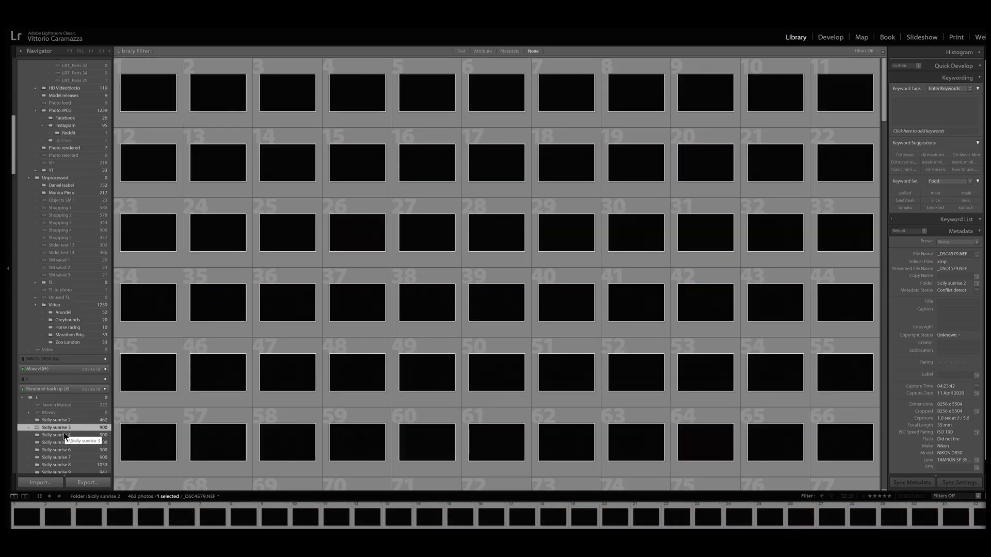
{"action": "left_click", "coordinate": [62, 435]}
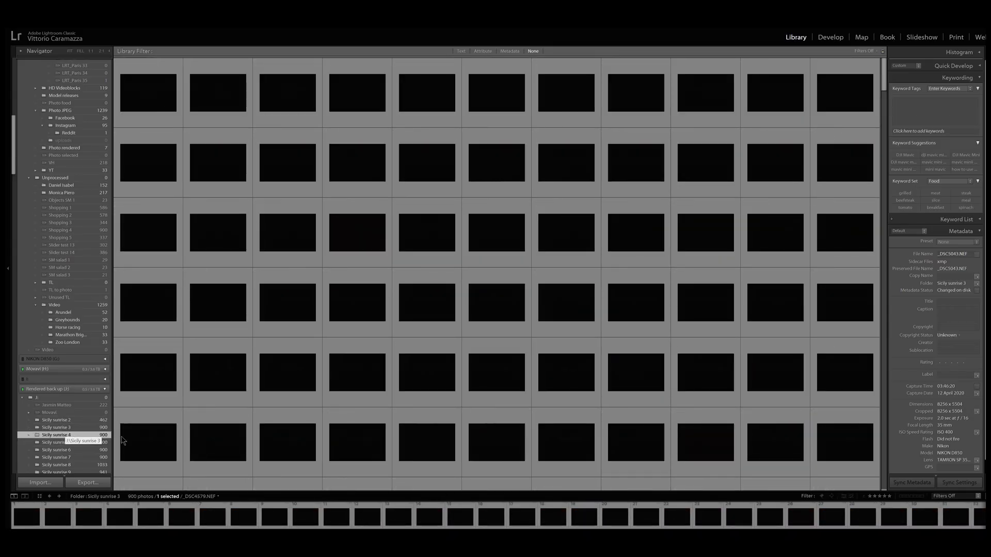
{"action": "scroll", "coordinate": [407, 349], "scroll_direction": "down", "scroll_amount": 5}
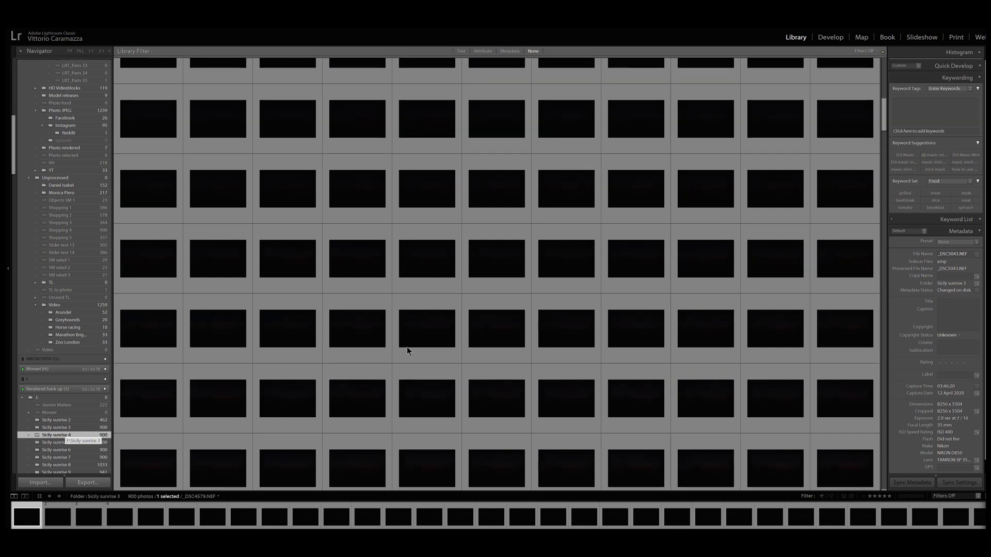
{"action": "scroll", "coordinate": [407, 347], "scroll_direction": "down", "scroll_amount": 5}
{"action": "scroll", "coordinate": [413, 341], "scroll_direction": "down", "scroll_amount": 8}
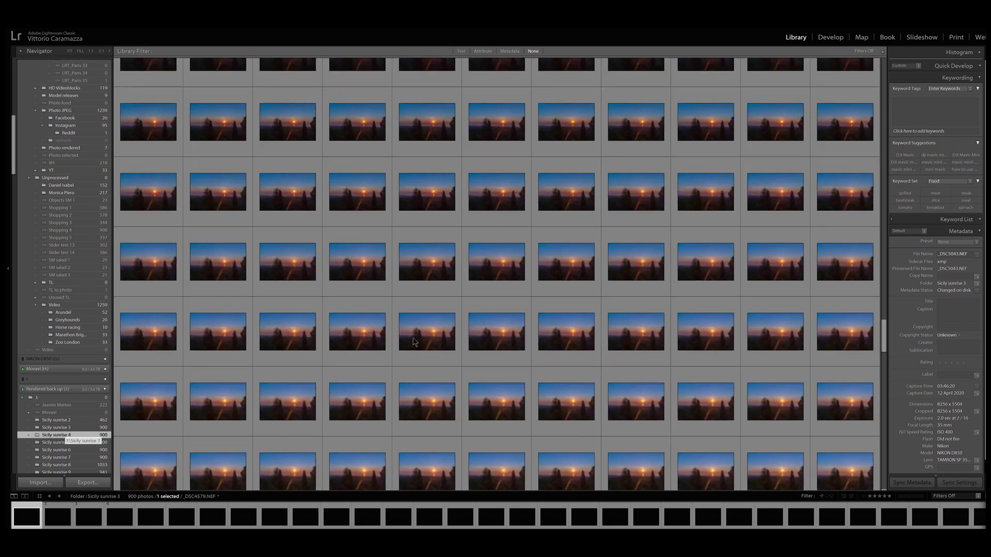
{"action": "scroll", "coordinate": [413, 341], "scroll_direction": "down", "scroll_amount": 5}
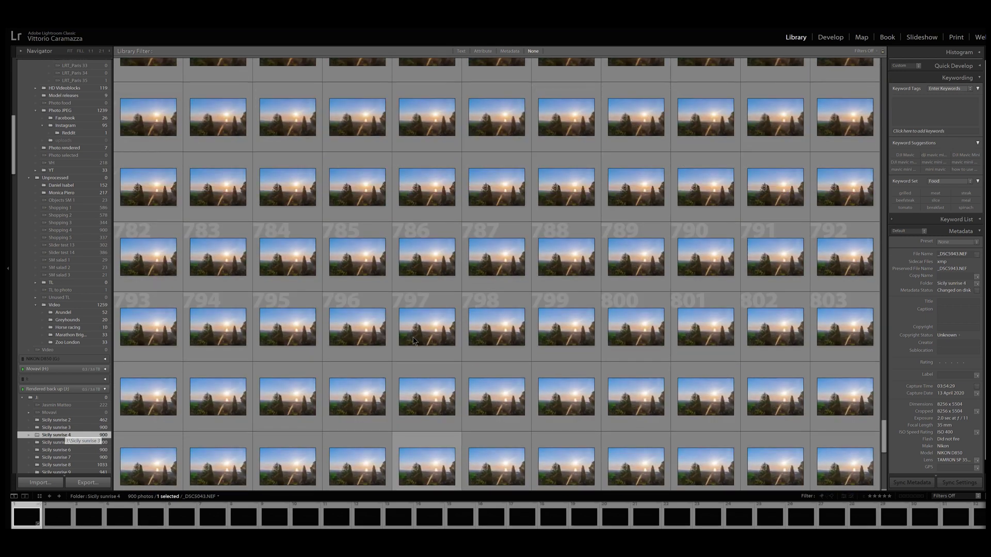
{"action": "scroll", "coordinate": [413, 337], "scroll_direction": "up", "scroll_amount": 2}
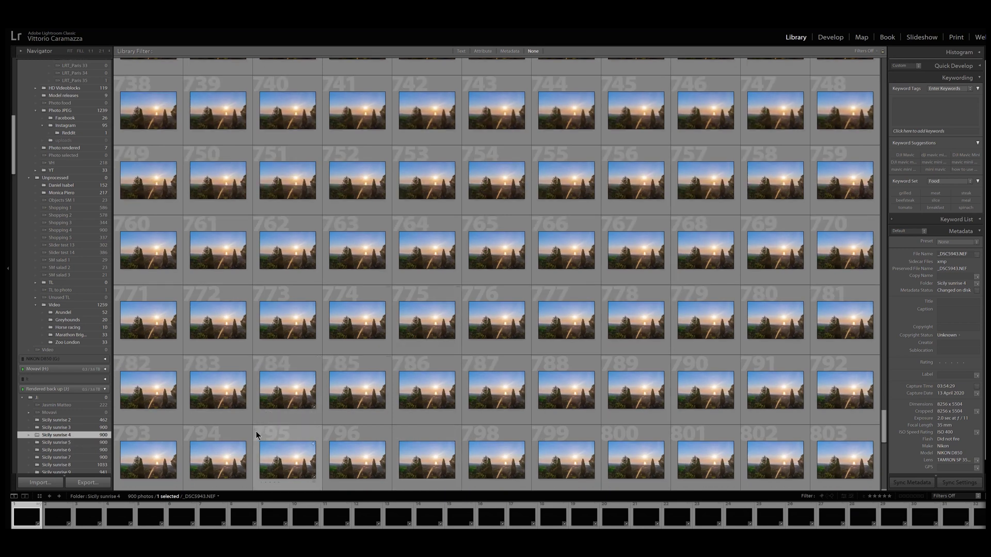
{"action": "scroll", "coordinate": [629, 368], "scroll_direction": "down", "scroll_amount": 9}
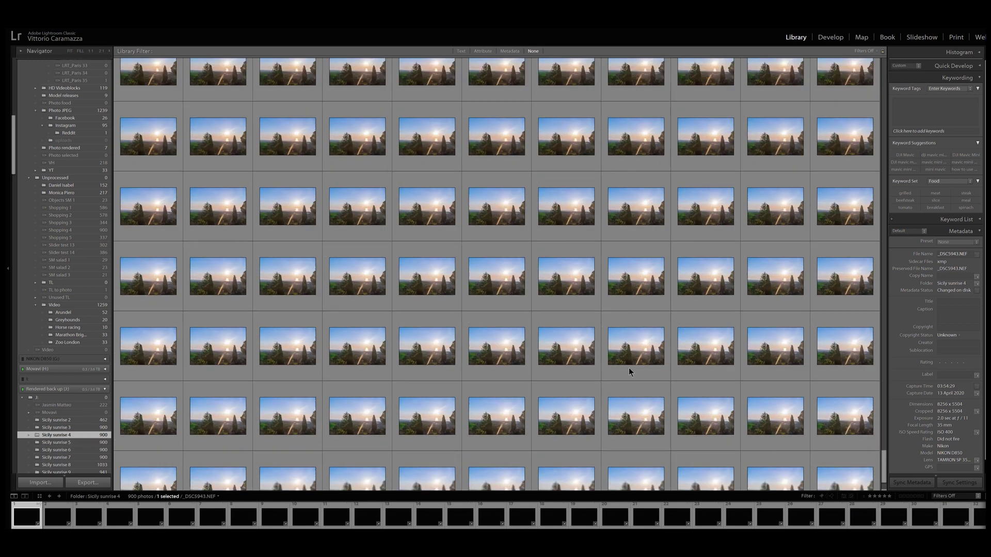
View the last photo full size, step back to frame _DSC6636.NEF, and bring it into Develop.
{"action": "double_click", "coordinate": [696, 451]}
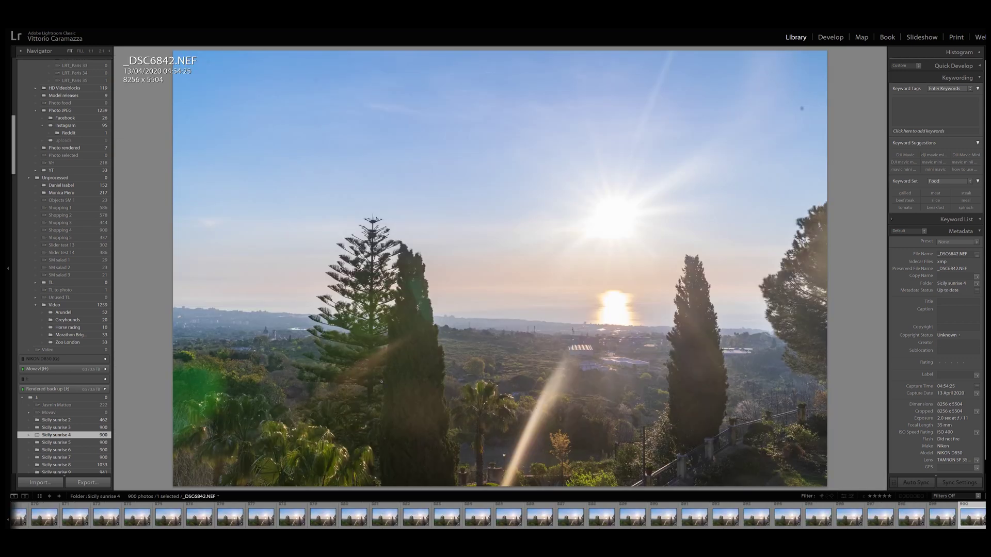
{"action": "key", "text": "Left"}
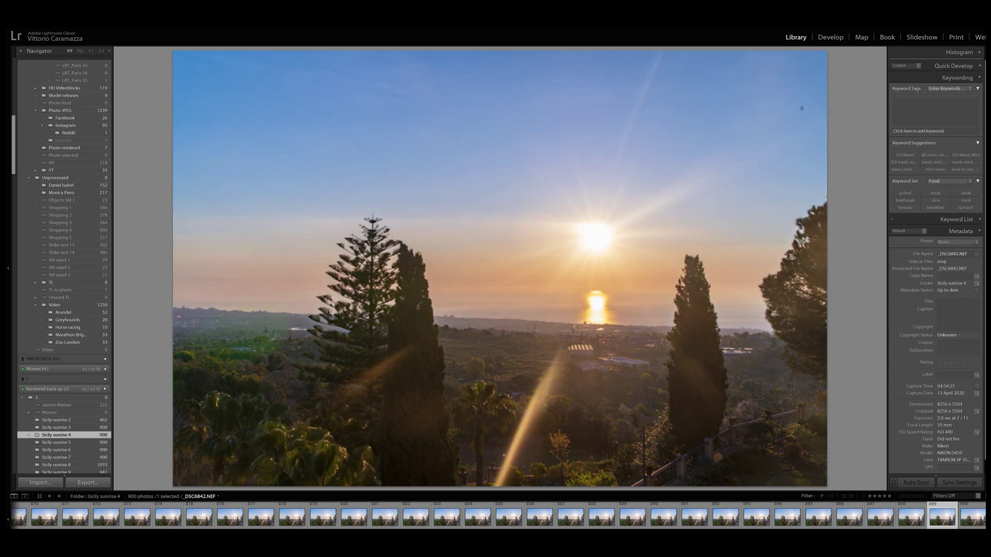
{"action": "key", "text": "i"}
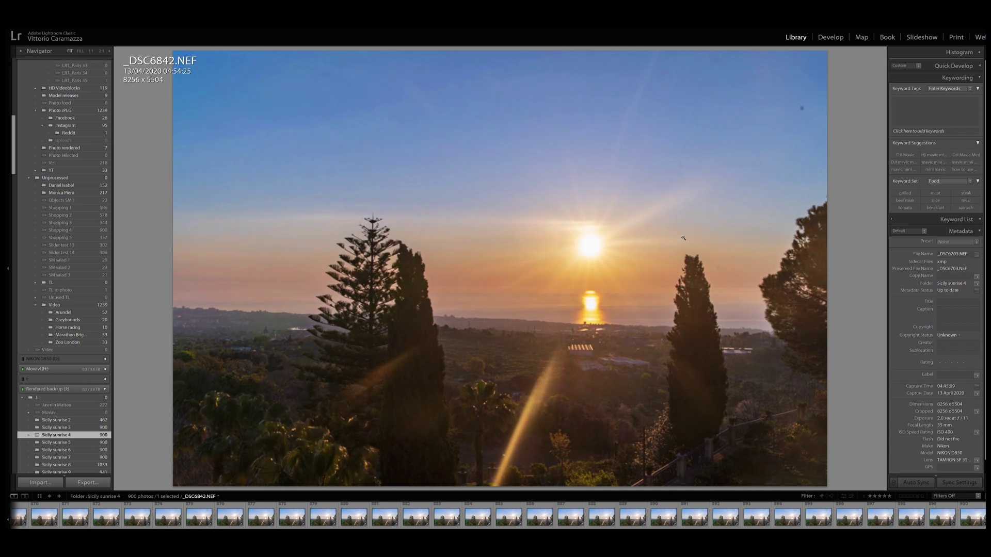
{"action": "key", "text": "Left"}
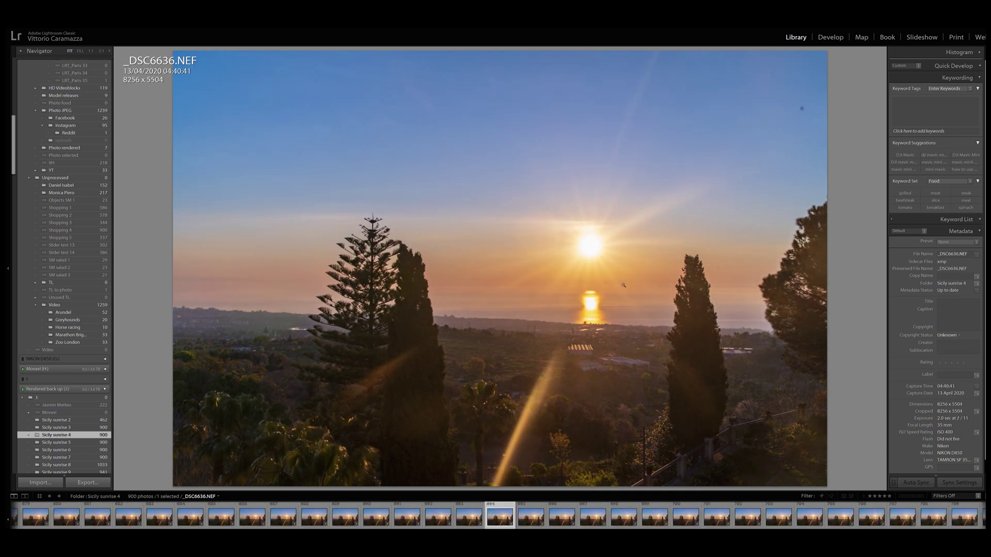
{"action": "key", "text": "d"}
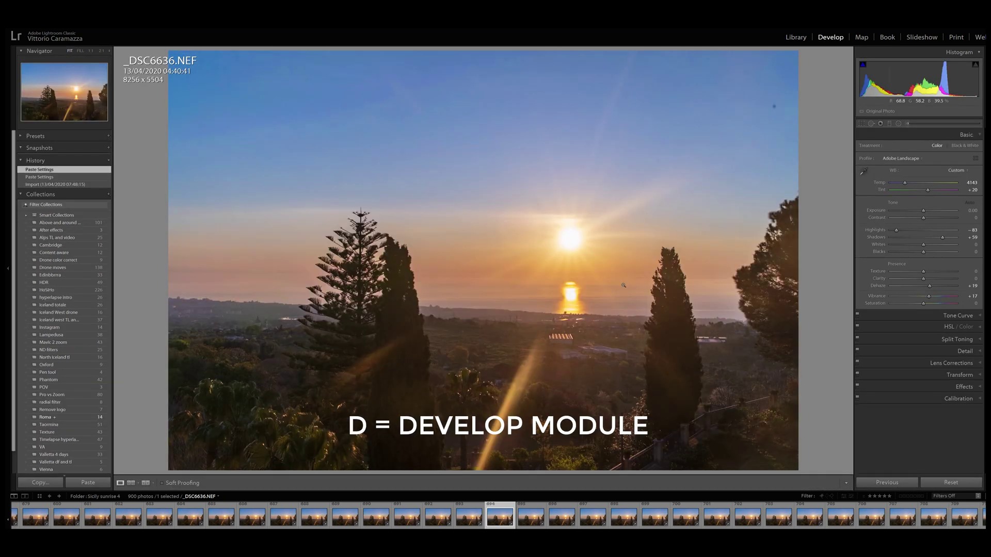
Turn on Remove Chromatic Aberration and Enable Profile Corrections in Lens Corrections.
{"action": "left_click", "coordinate": [980, 363]}
{"action": "left_click", "coordinate": [918, 224]}
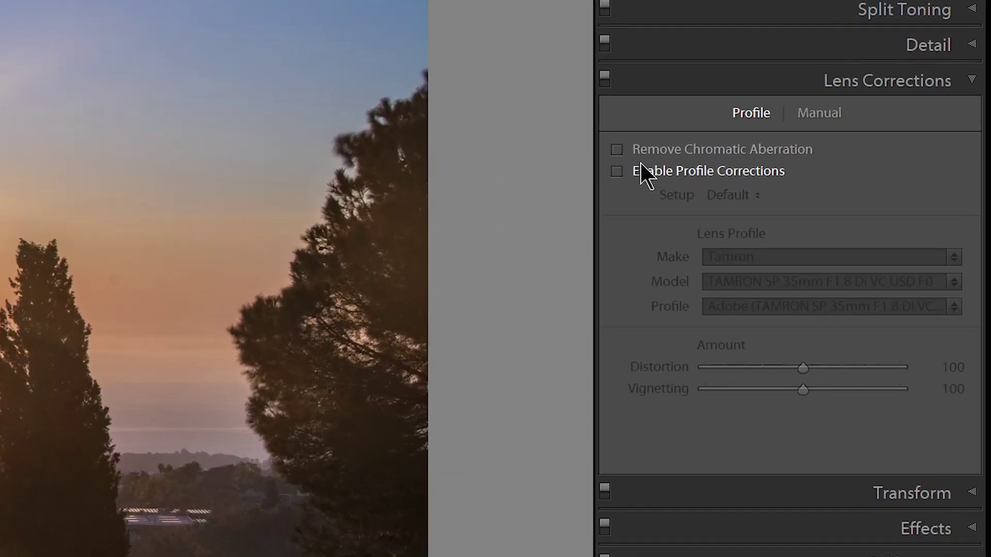
{"action": "left_click", "coordinate": [617, 150]}
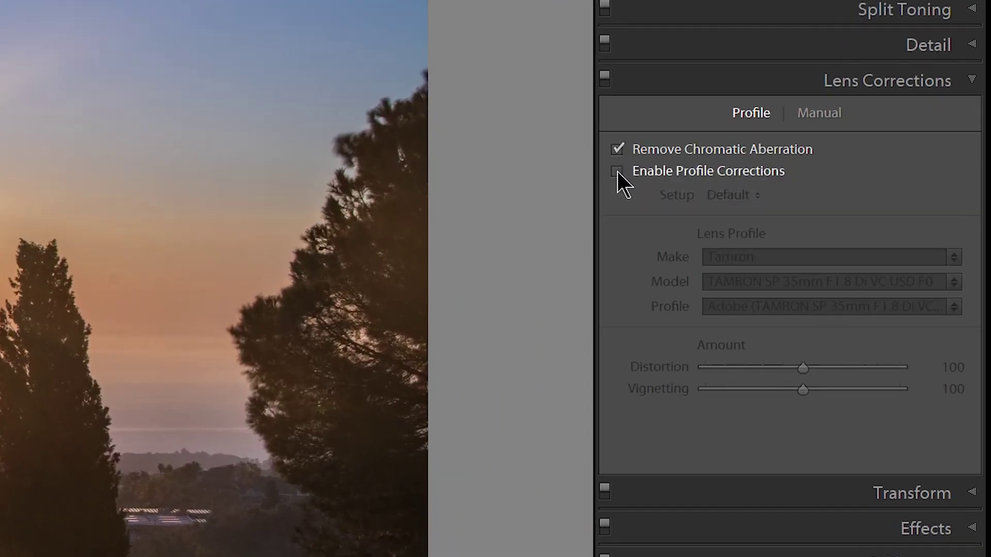
{"action": "left_click", "coordinate": [618, 172]}
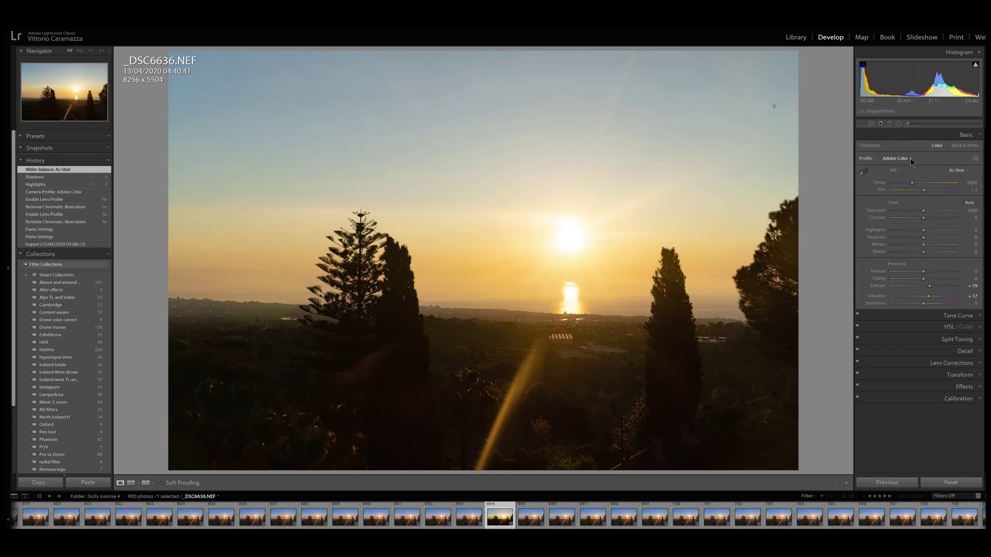
Apply the Adobe Landscape profile with Highlights -52, Shadows +34, Temp 4103 and Tint +5.
{"action": "left_click", "coordinate": [901, 159]}
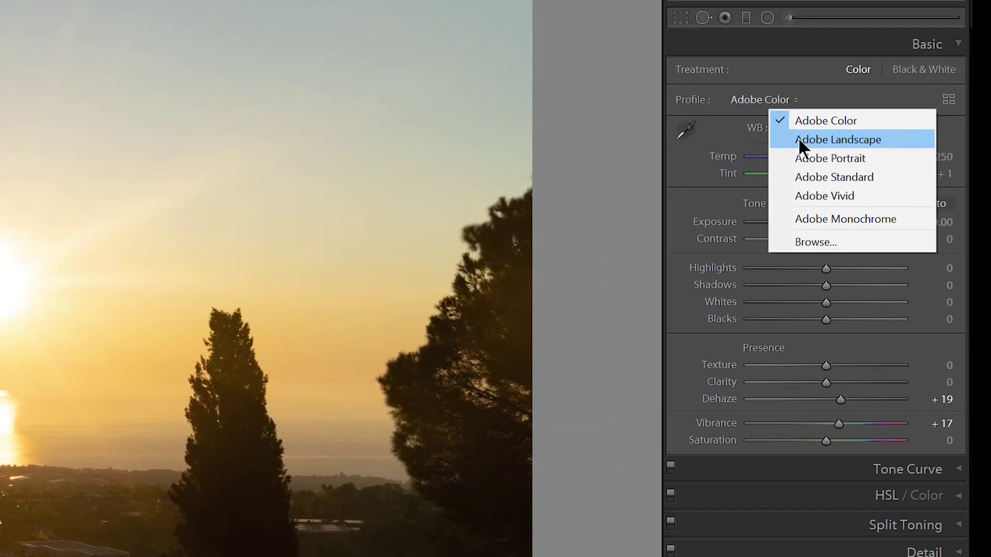
{"action": "left_click", "coordinate": [850, 125]}
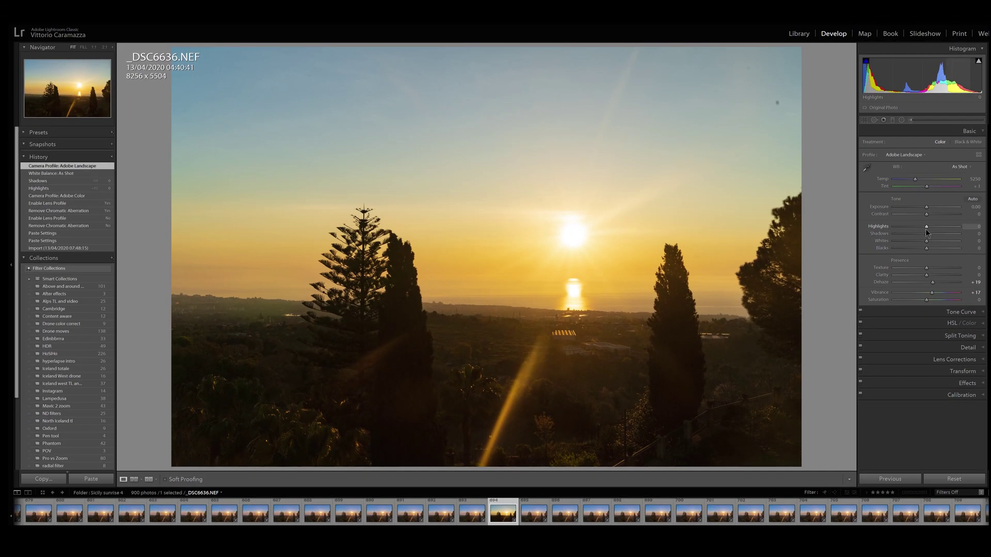
{"action": "left_click_drag", "start_coordinate": [925, 227], "coordinate": [911, 228]}
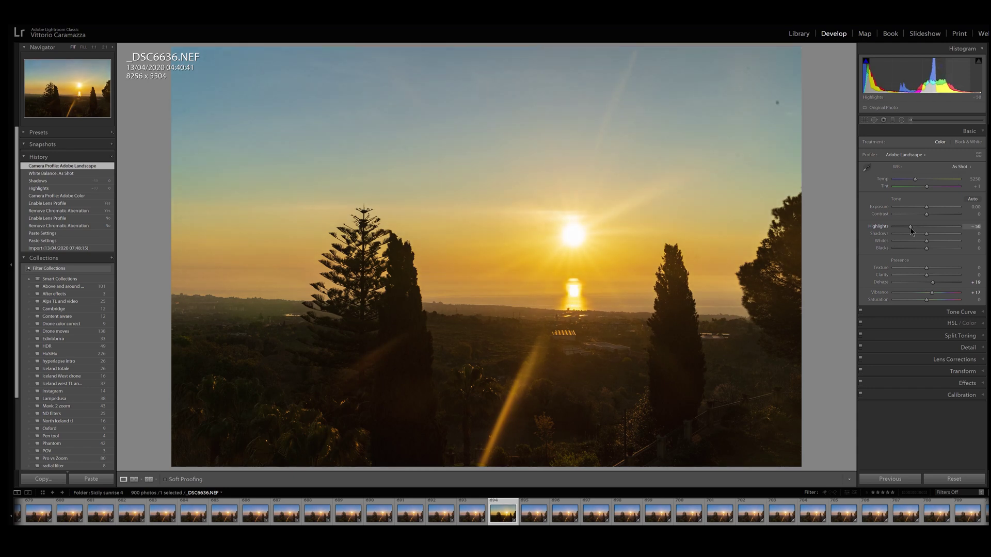
{"action": "left_click_drag", "start_coordinate": [909, 228], "coordinate": [937, 233]}
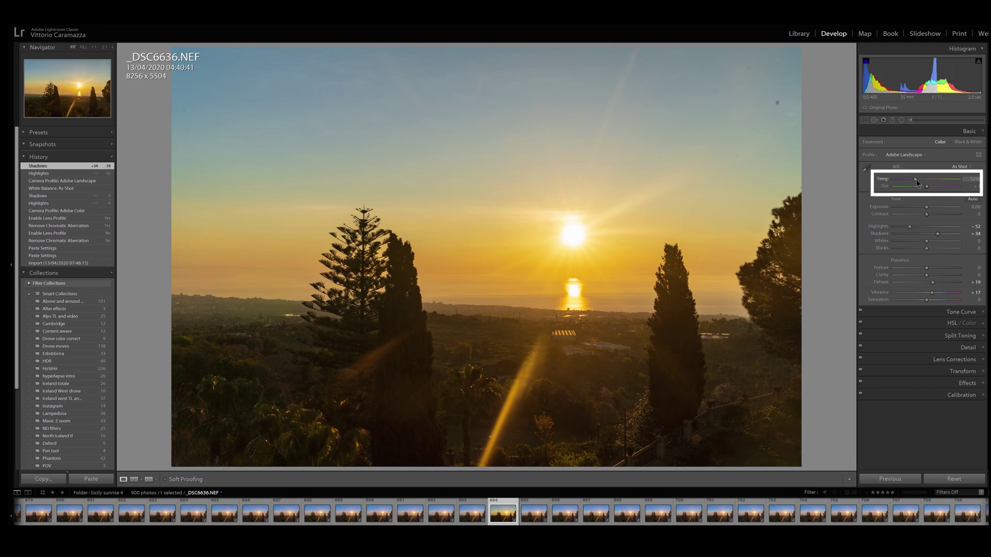
{"action": "left_click_drag", "start_coordinate": [911, 185], "coordinate": [910, 185]}
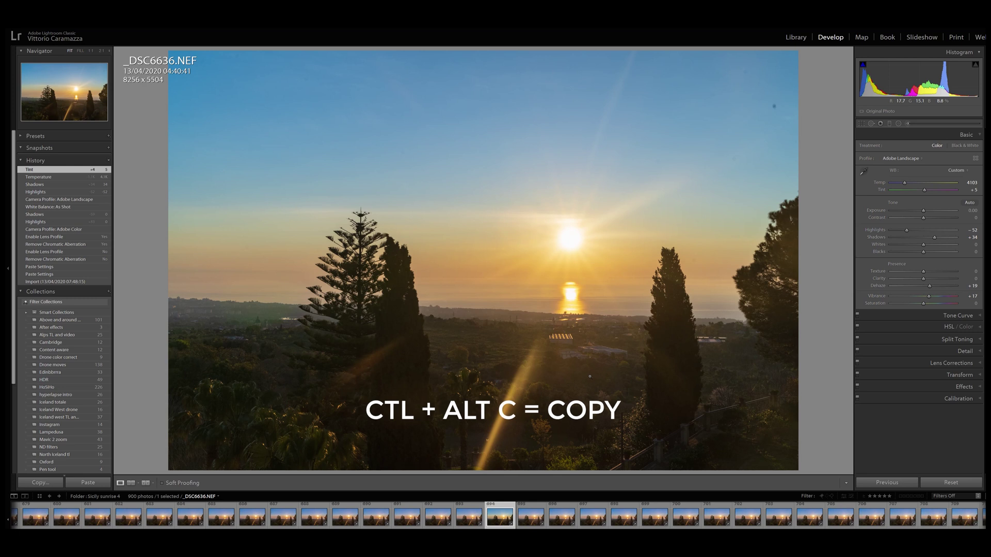
Copy the frame's development settings and paste them onto all 900 photos in the sequence.
{"action": "key", "text": "ctrl+alt+c"}
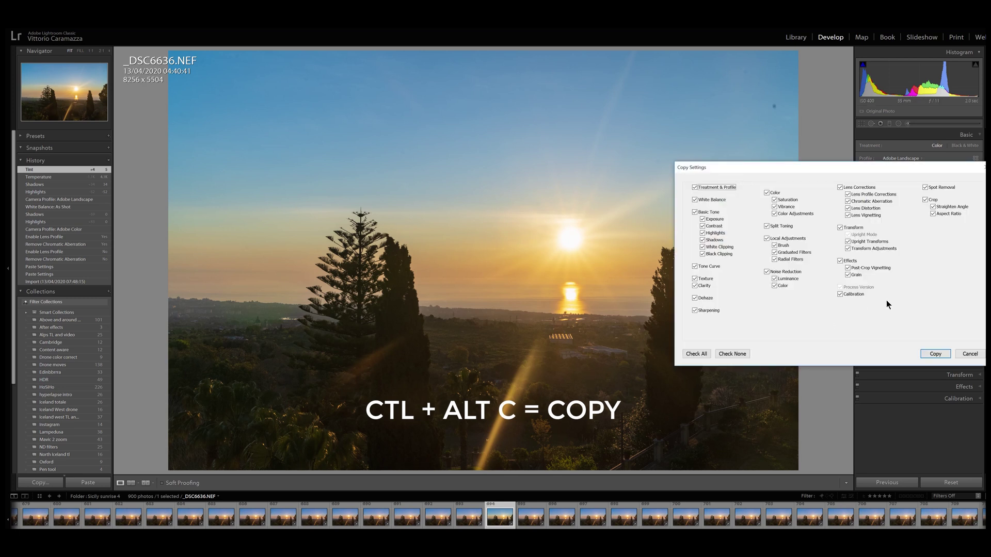
{"action": "left_click", "coordinate": [933, 355]}
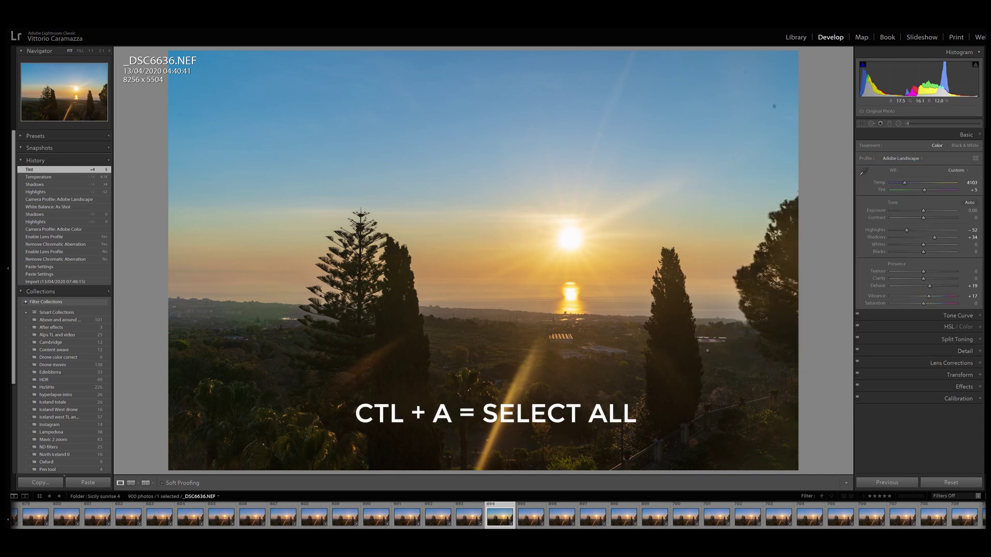
{"action": "key", "text": "ctrl+a"}
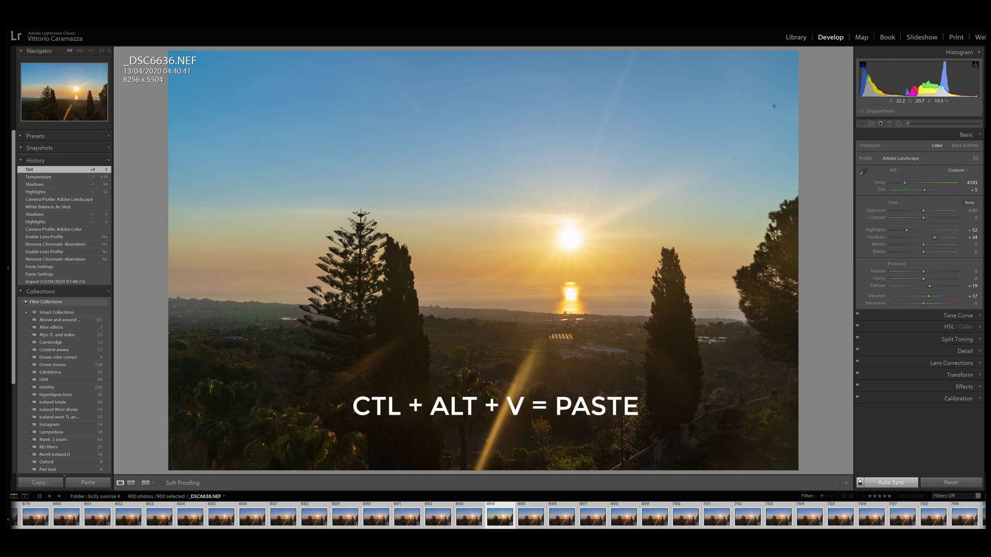
{"action": "key", "text": "ctrl+alt+v"}
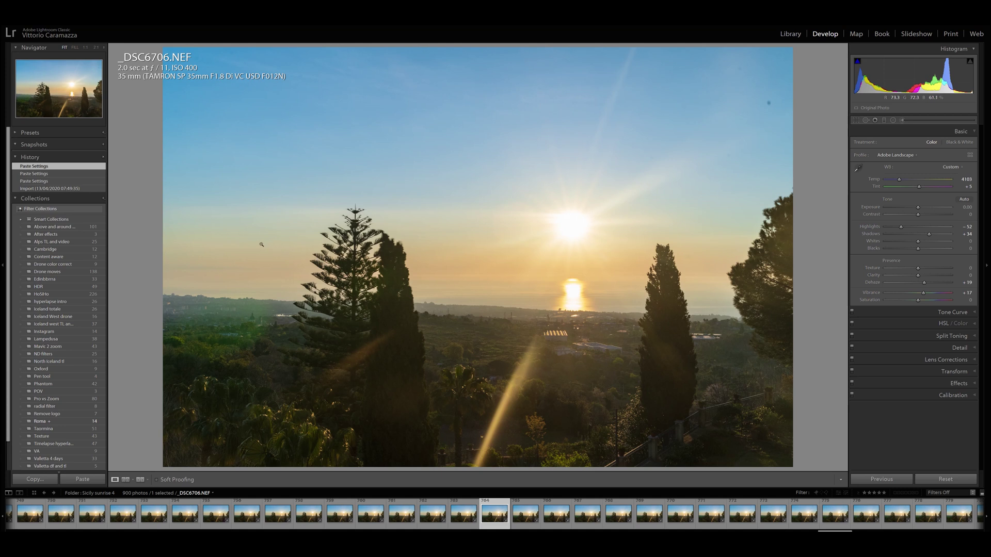
{"action": "key", "text": "g"}
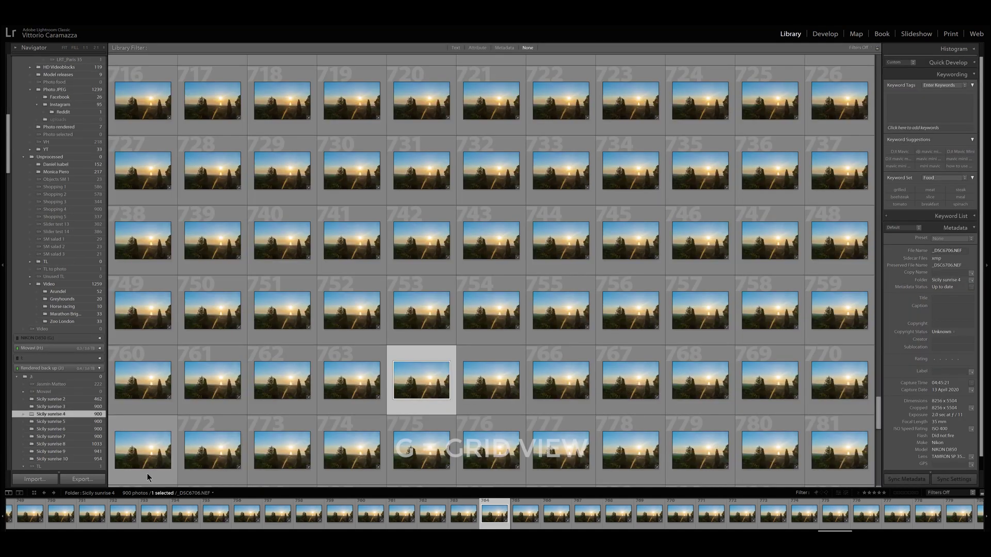
Start exporting the selected photo, leaving the export destination folder unchanged.
{"action": "left_click", "coordinate": [90, 481]}
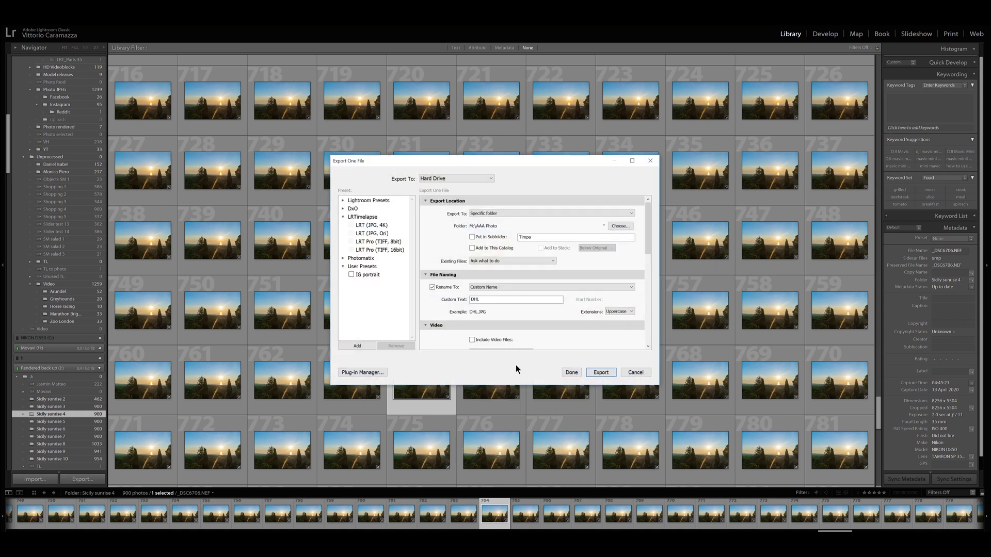
{"action": "left_click", "coordinate": [622, 226]}
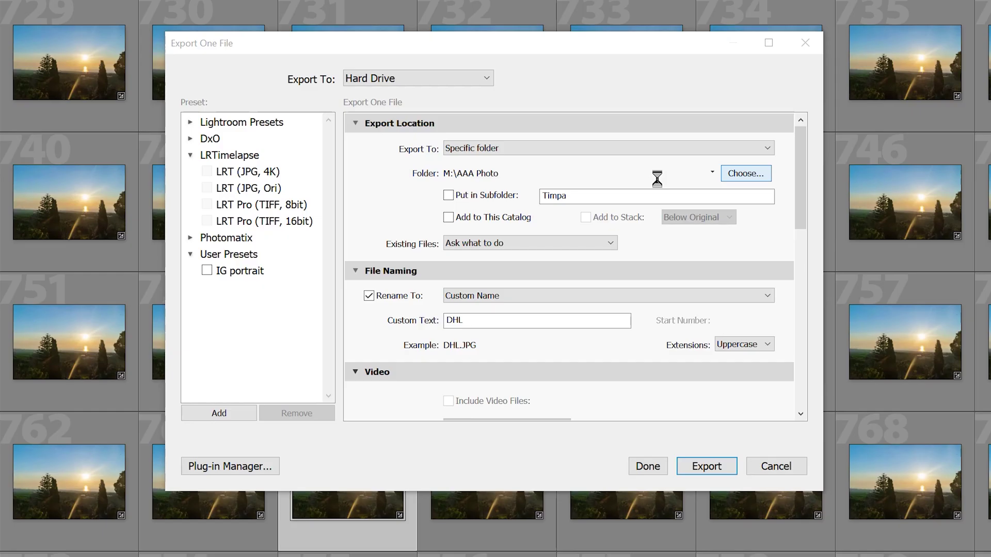
{"action": "left_click", "coordinate": [353, 363]}
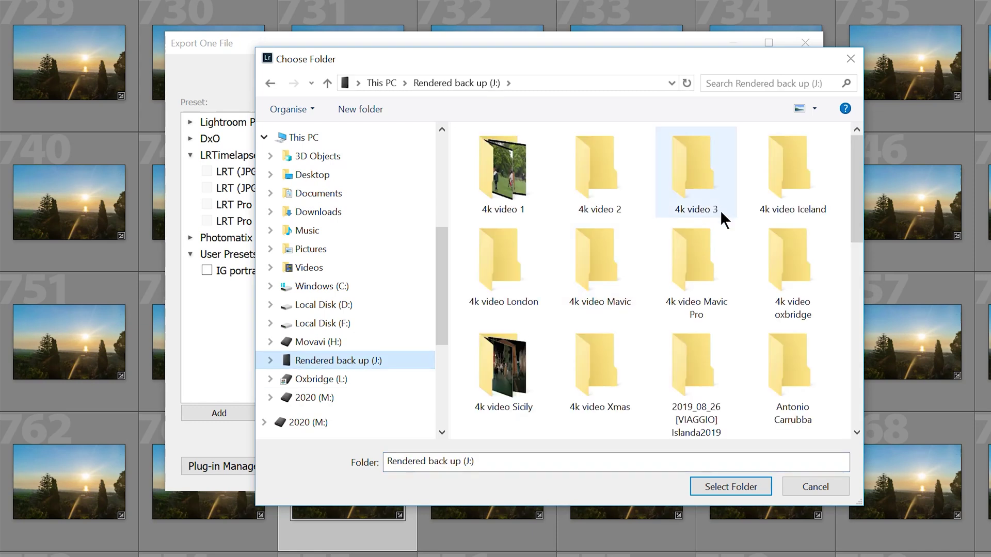
{"action": "left_click", "coordinate": [815, 486]}
{"action": "scroll", "coordinate": [743, 344], "scroll_direction": "down", "scroll_amount": 10}
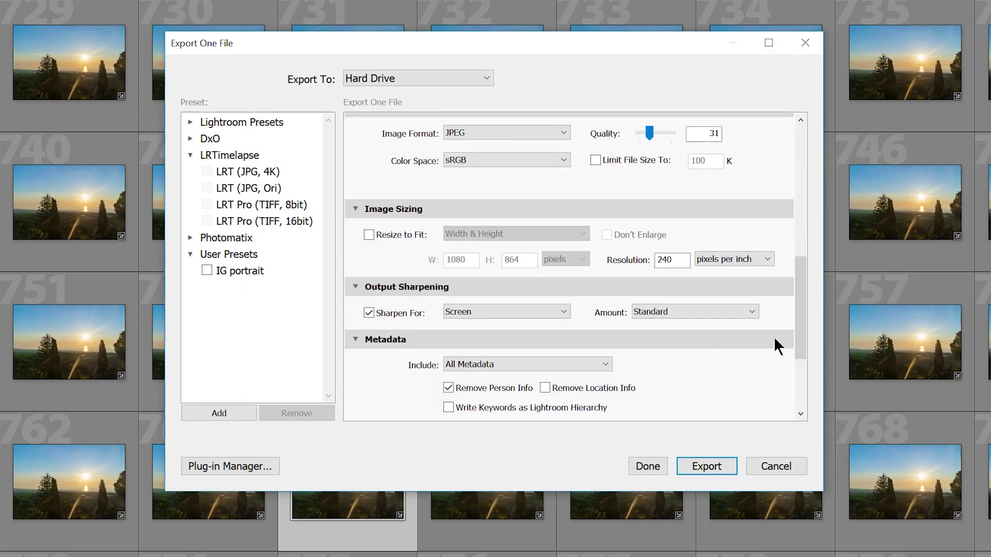
{"action": "left_click", "coordinate": [800, 119]}
Keep JPEG at quality 31, close the export settings, and open _DSC6706 in Develop.
{"action": "left_click", "coordinate": [561, 198]}
{"action": "left_click", "coordinate": [487, 214]}
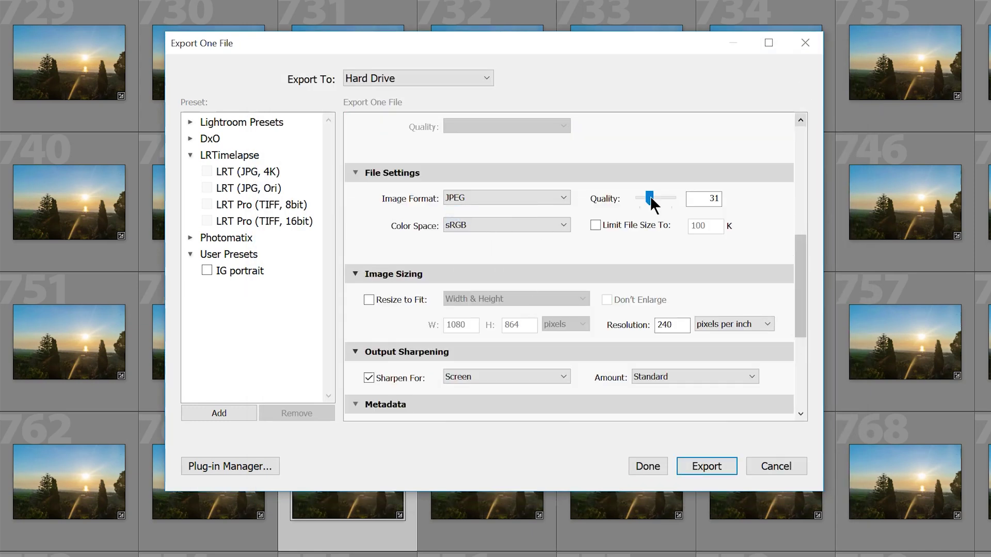
{"action": "left_click", "coordinate": [788, 463]}
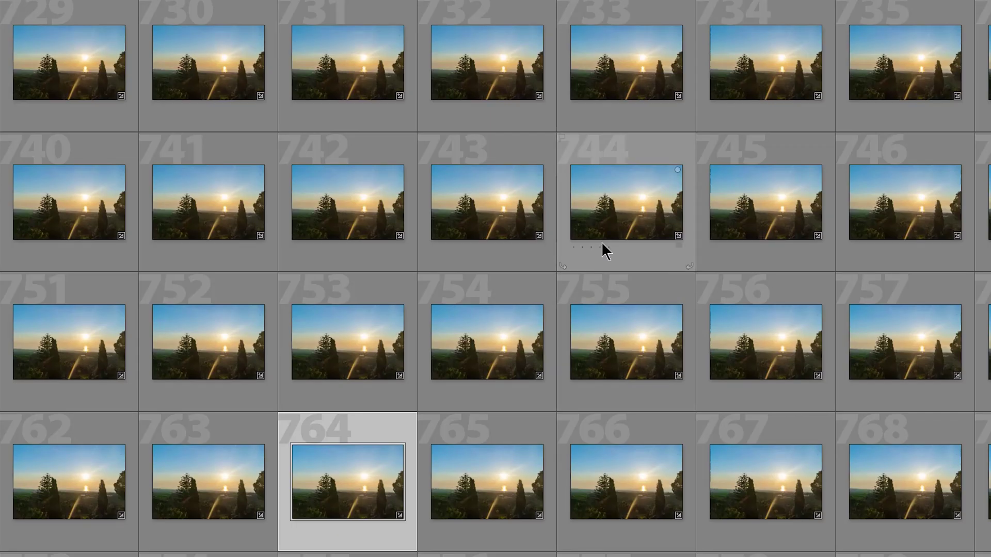
{"action": "key", "text": "d"}
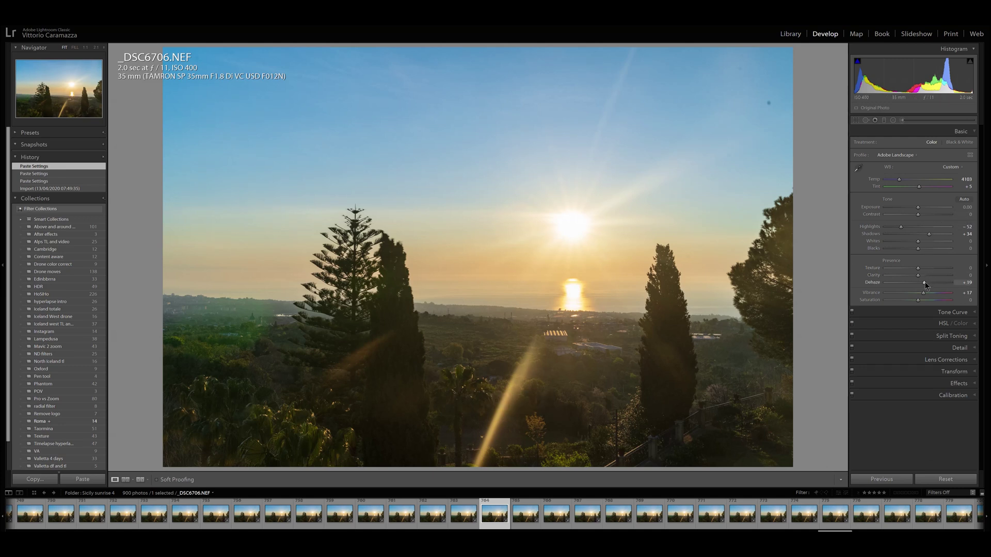
Try Dehaze around +44 and a Vibrance boost, then reset both to 0 on _DSC6706.
{"action": "double_click", "coordinate": [873, 282]}
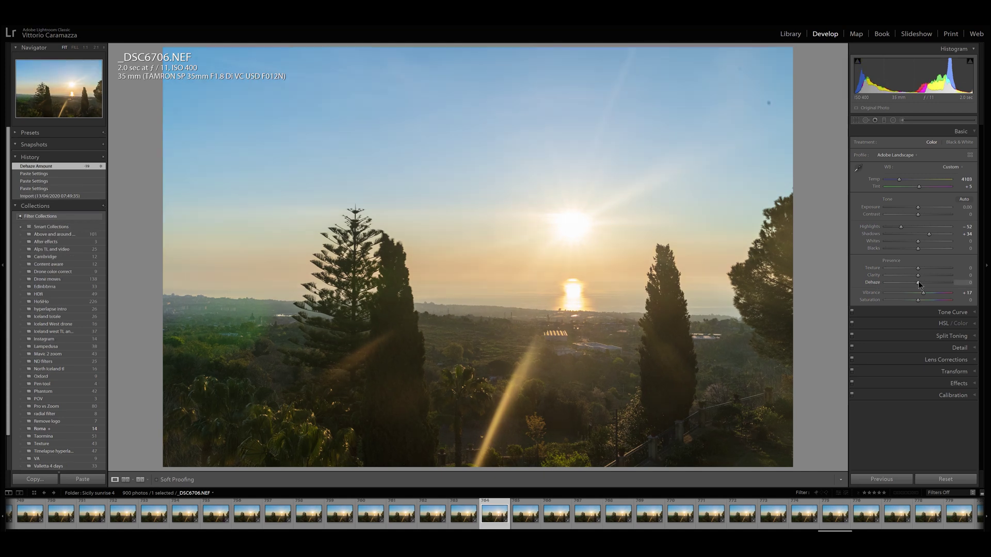
{"action": "mouse_move", "coordinate": [919, 283]}
{"action": "left_mouse_down"}
{"action": "mouse_move", "coordinate": [947, 281]}
{"action": "mouse_move", "coordinate": [931, 286]}
{"action": "left_mouse_up"}
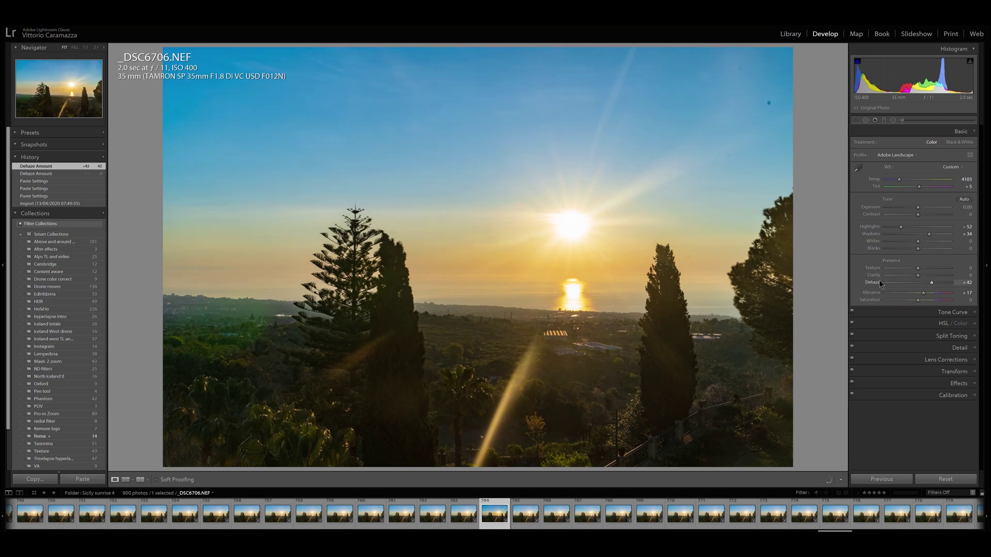
{"action": "double_click", "coordinate": [876, 286]}
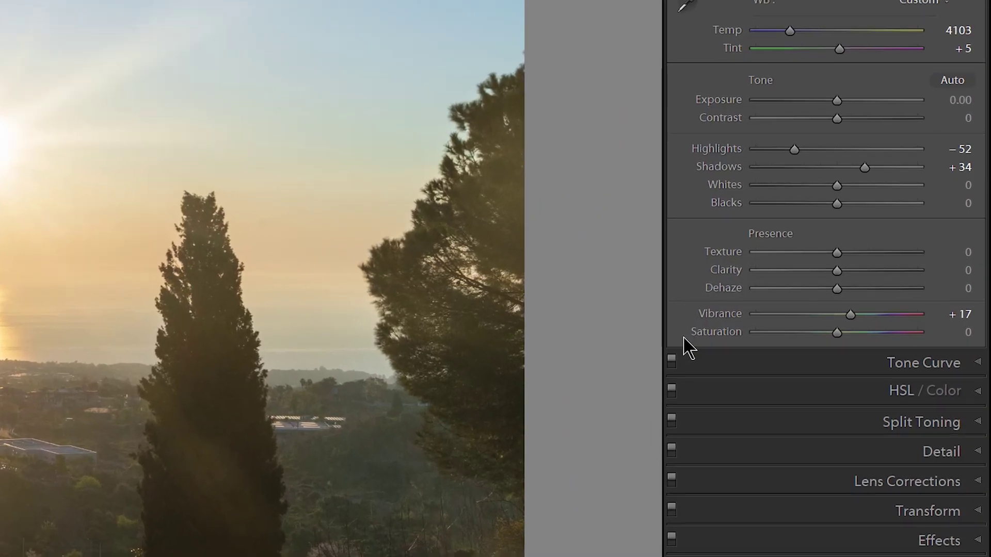
{"action": "mouse_move", "coordinate": [849, 312]}
{"action": "left_mouse_down"}
{"action": "mouse_move", "coordinate": [829, 315]}
{"action": "mouse_move", "coordinate": [890, 310]}
{"action": "mouse_move", "coordinate": [854, 315]}
{"action": "left_mouse_up"}
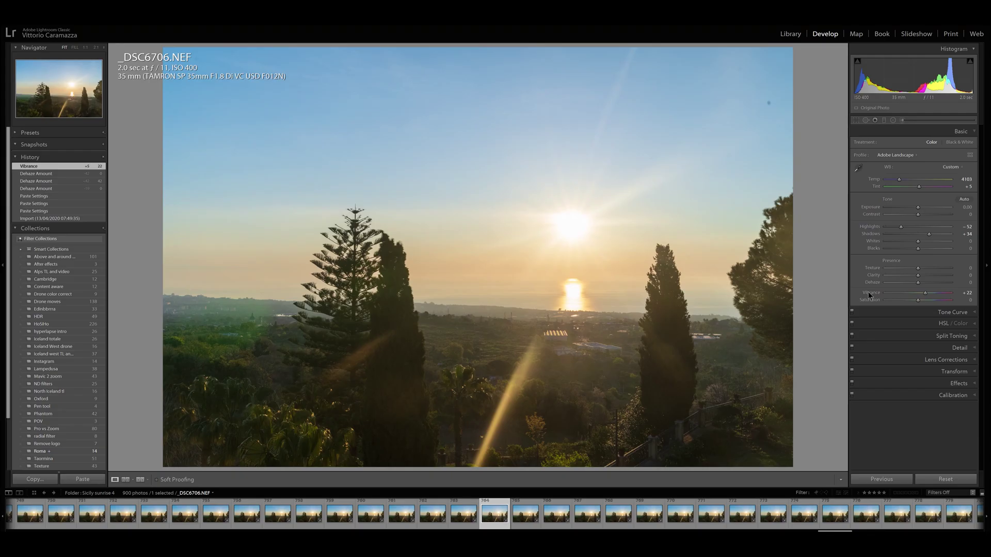
{"action": "double_click", "coordinate": [869, 292]}
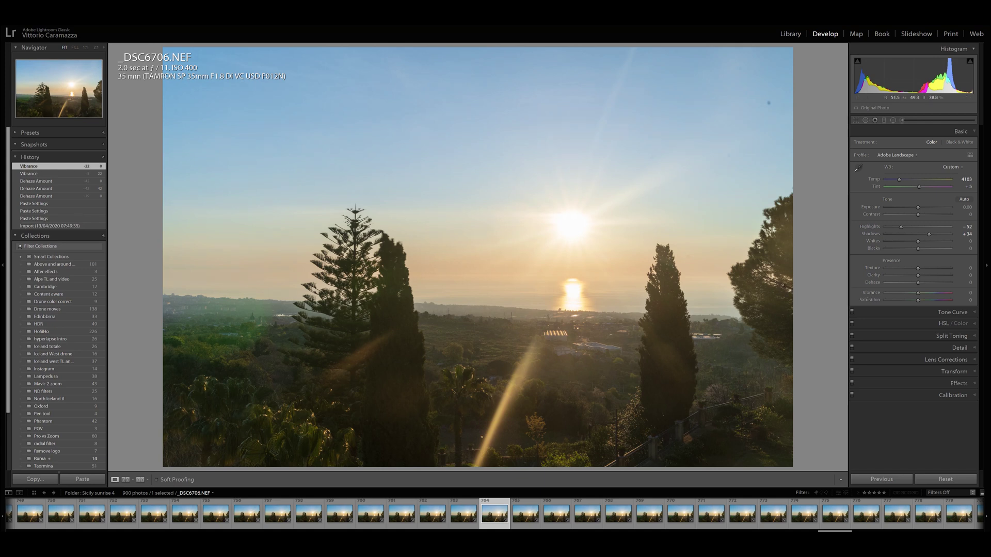
{"action": "key", "text": "alt"}
Use Spot Removal in Heal mode to heal both dust spots in the upper-right sky.
{"action": "left_click", "coordinate": [866, 122]}
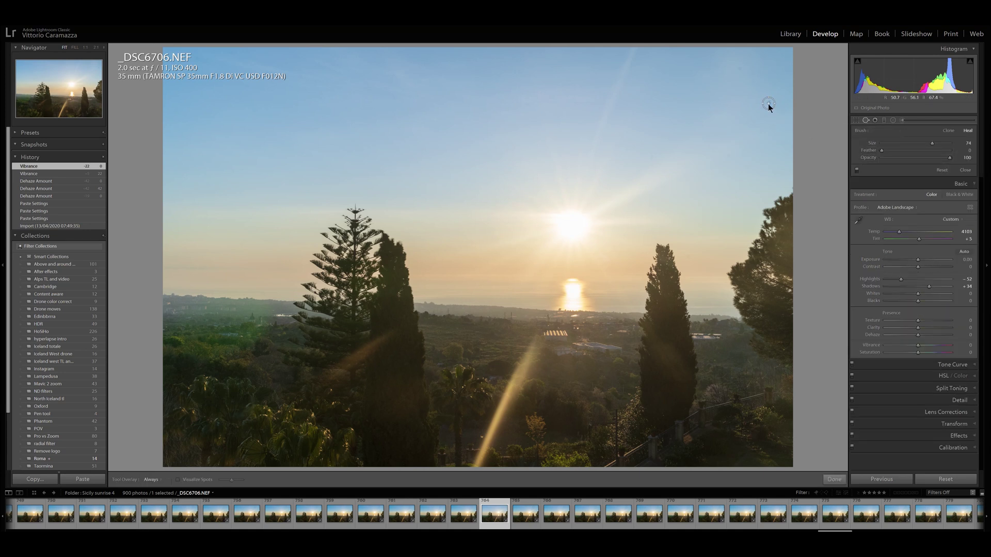
{"action": "left_click", "coordinate": [768, 104]}
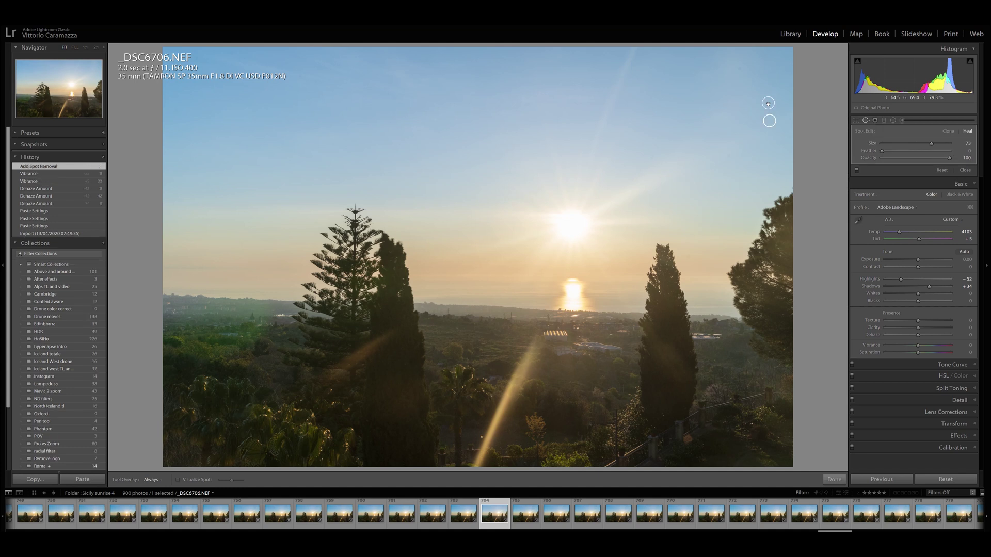
{"action": "left_click", "coordinate": [720, 67]}
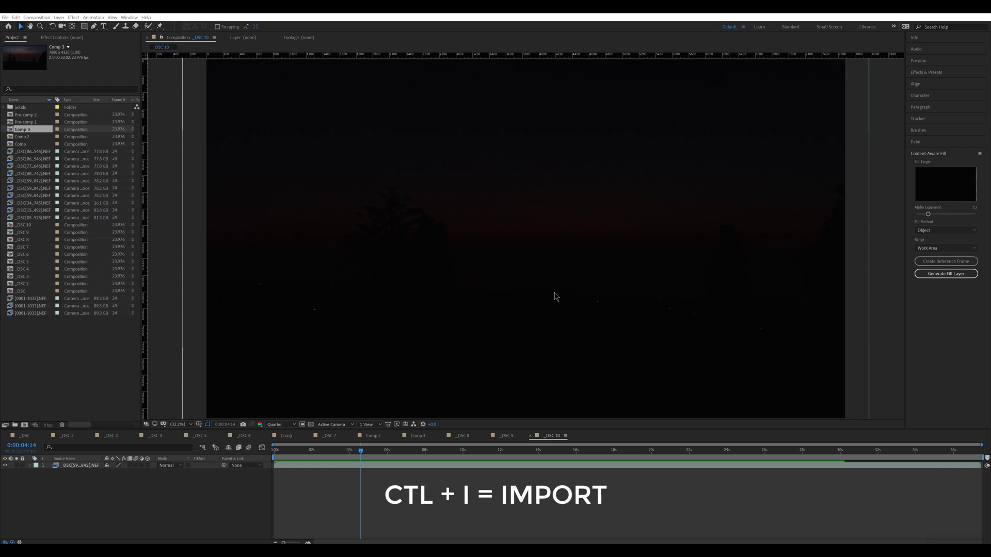
Import the frames from _DSC5943 as a Camera Raw sequence, accepting the Camera Raw settings.
{"action": "left_click", "coordinate": [556, 297]}
{"action": "key", "text": "ctrl+i"}
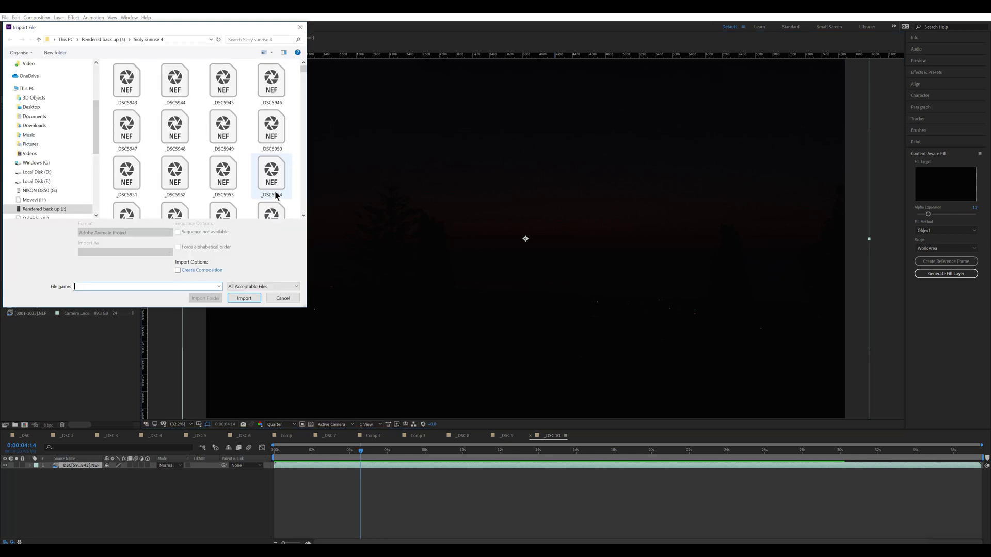
{"action": "left_click", "coordinate": [127, 82]}
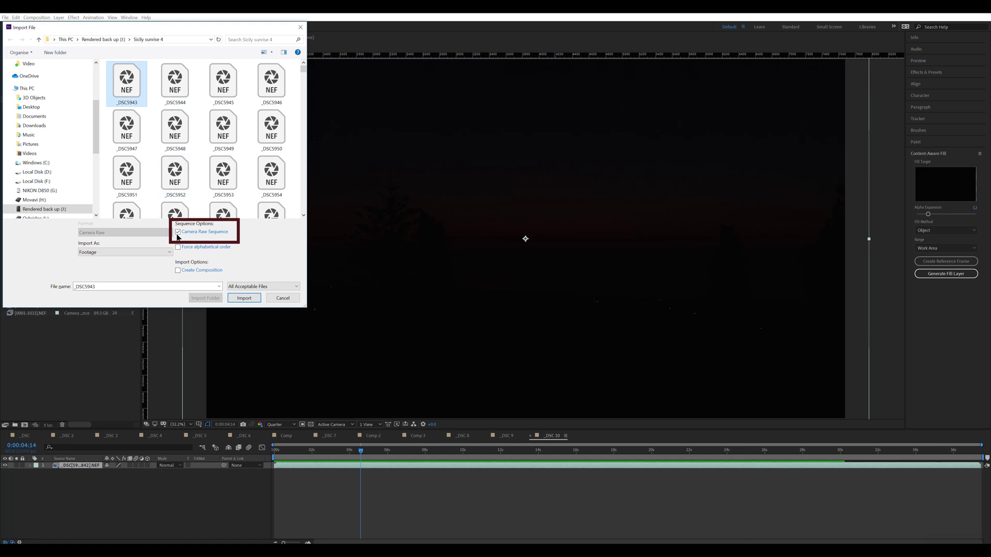
{"action": "left_click", "coordinate": [244, 299]}
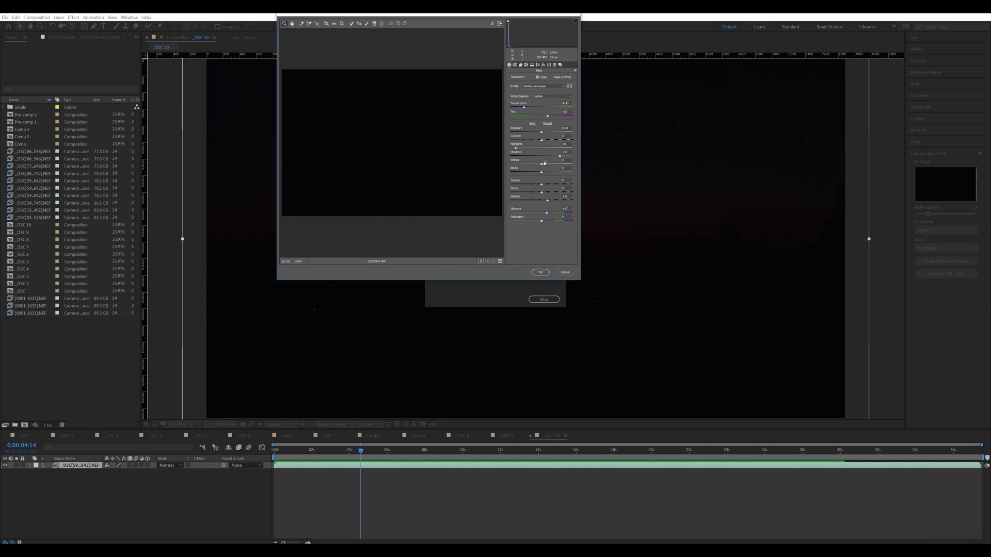
{"action": "left_click", "coordinate": [540, 273]}
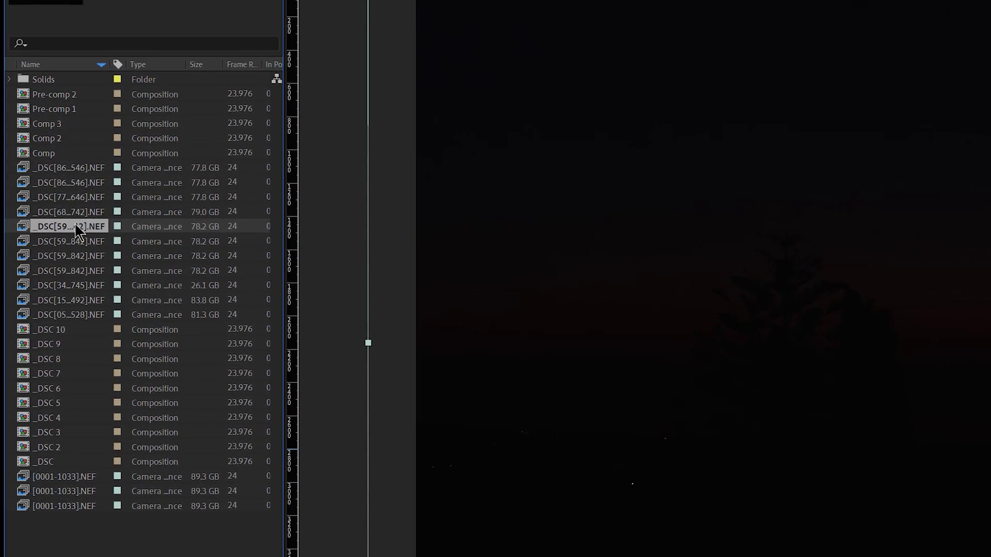
Make composition _DSC 11 from the footage and switch it to the UHD 8K 23.976 preset.
{"action": "right_click", "coordinate": [77, 230]}
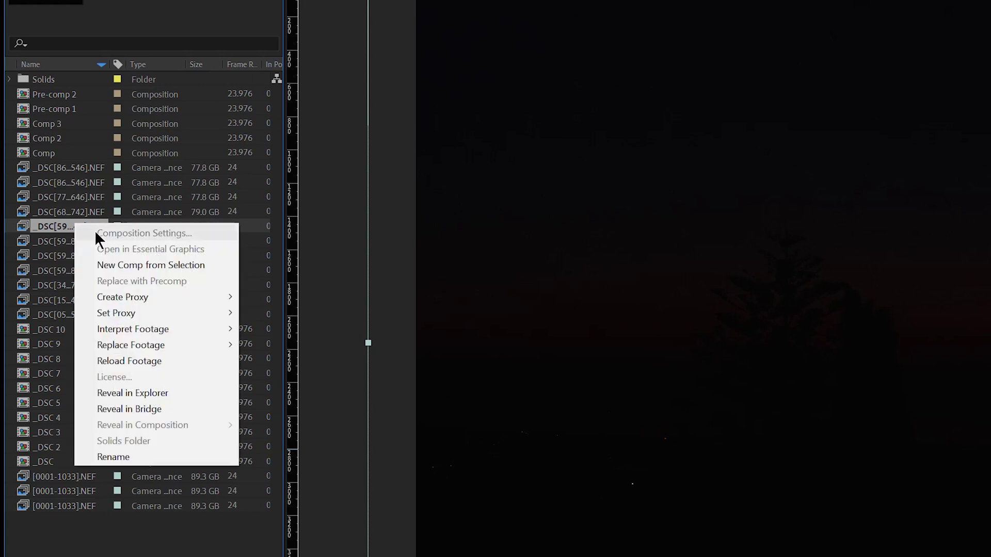
{"action": "left_click", "coordinate": [128, 265]}
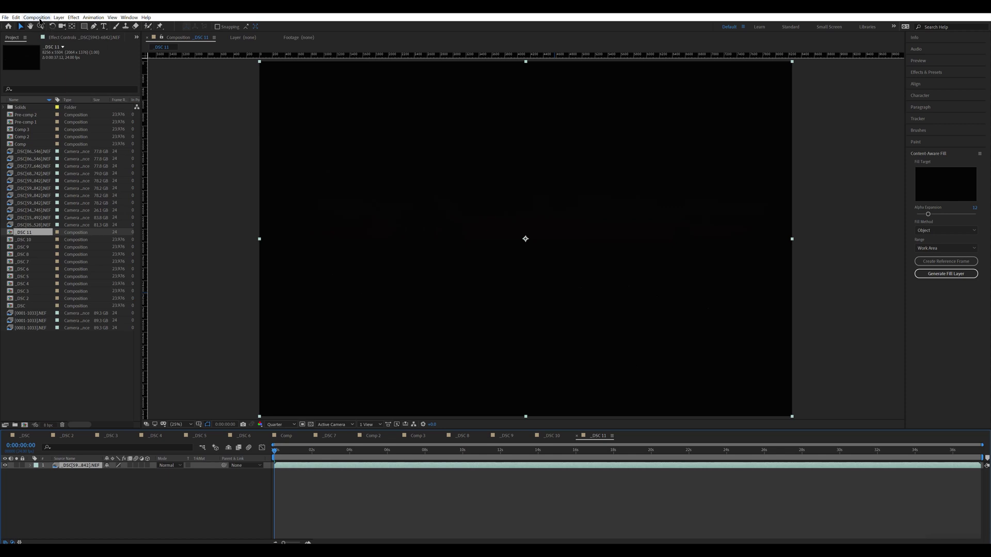
{"action": "left_click", "coordinate": [37, 17]}
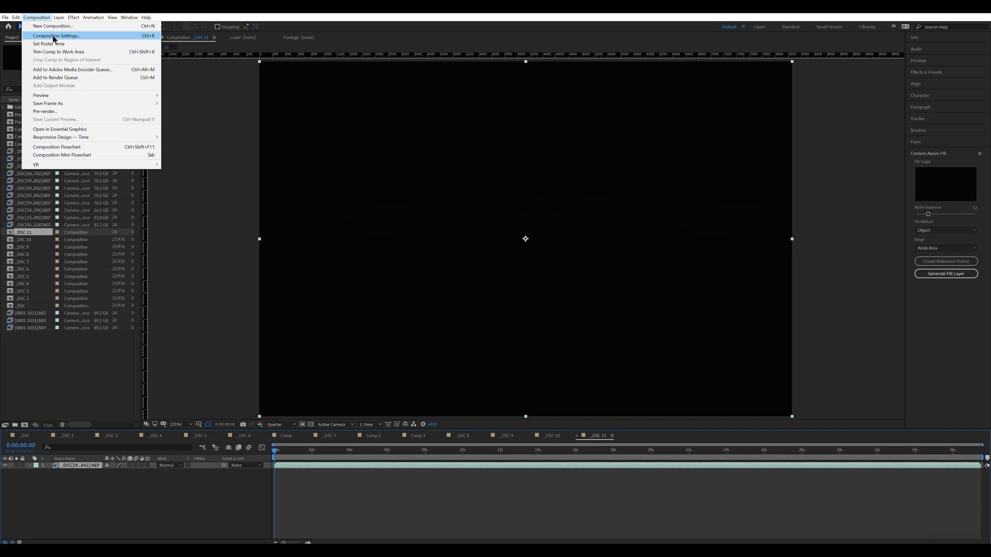
{"action": "left_click", "coordinate": [53, 36]}
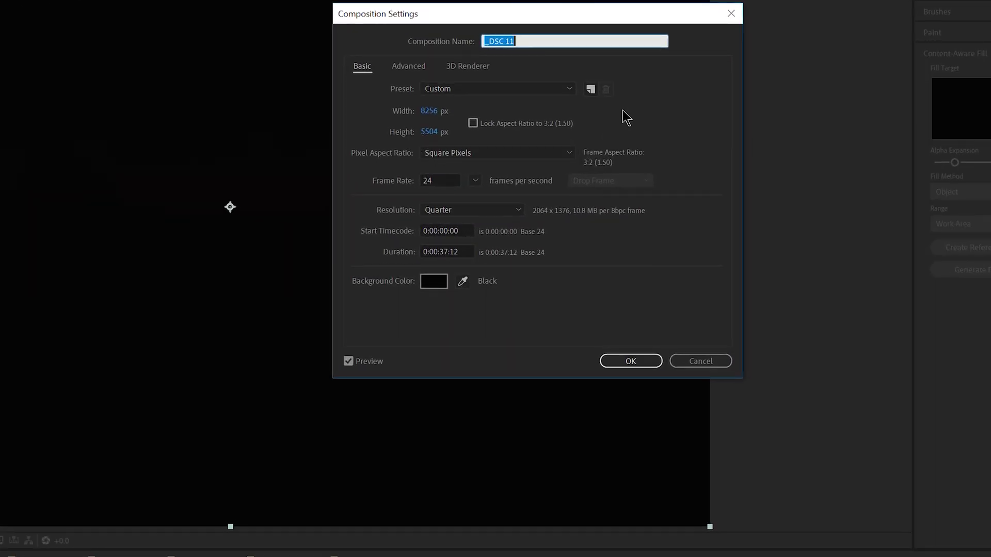
{"action": "left_click", "coordinate": [570, 90]}
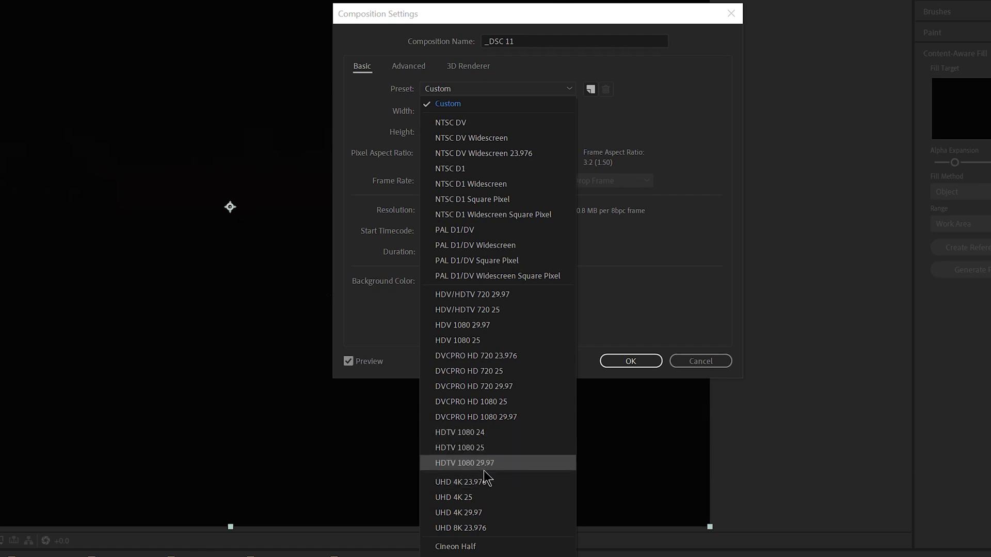
{"action": "left_click", "coordinate": [477, 528]}
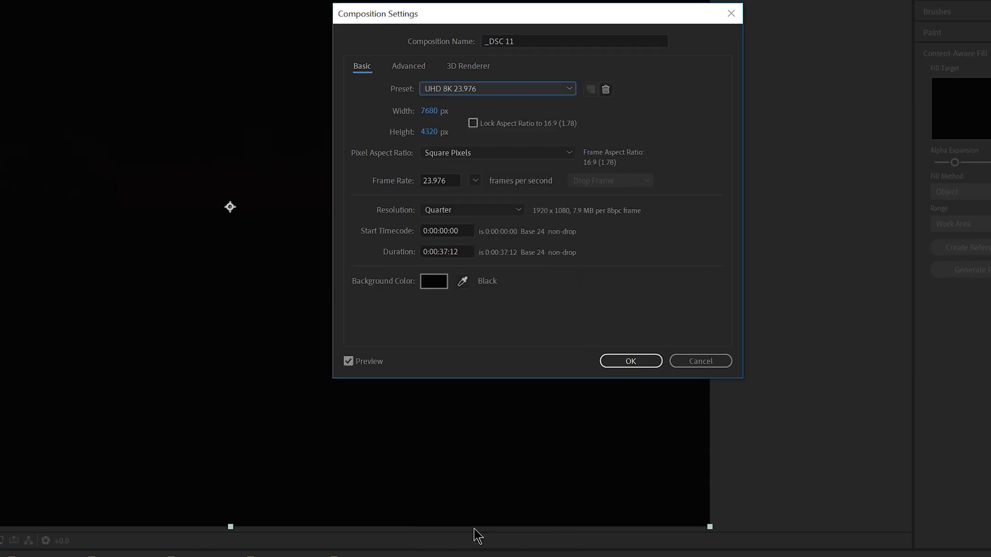
{"action": "left_click", "coordinate": [628, 364]}
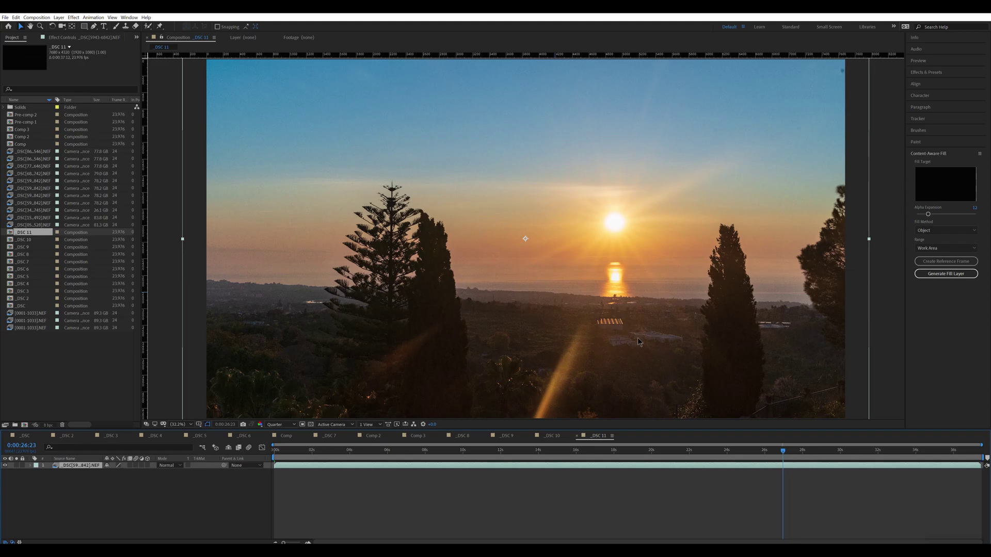
Zoom the viewer out to 16.7%, shift the footage slightly right and down, and reselect its layer.
{"action": "key", "text": "comma"}
{"action": "key", "text": "comma"}
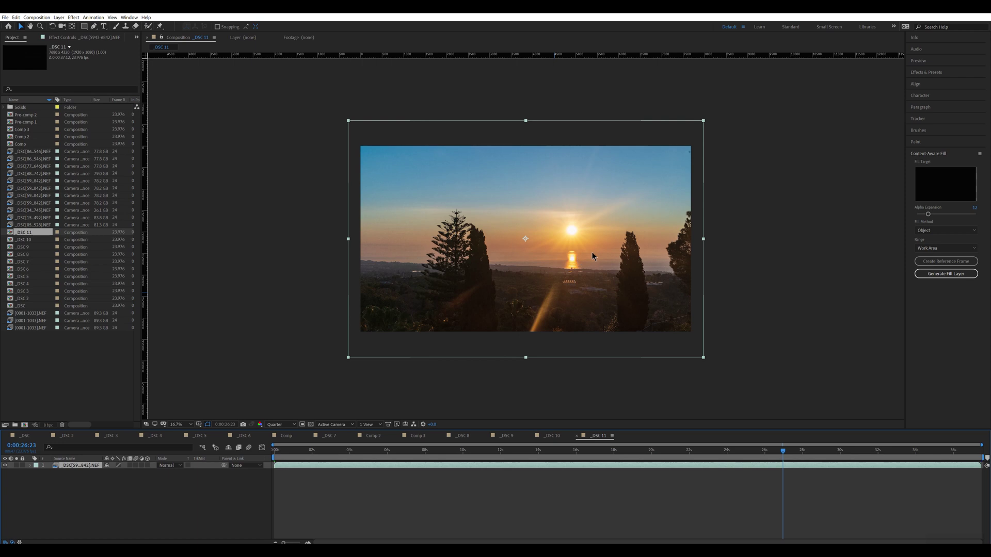
{"action": "left_click_drag", "start_coordinate": [589, 252], "coordinate": [589, 257]}
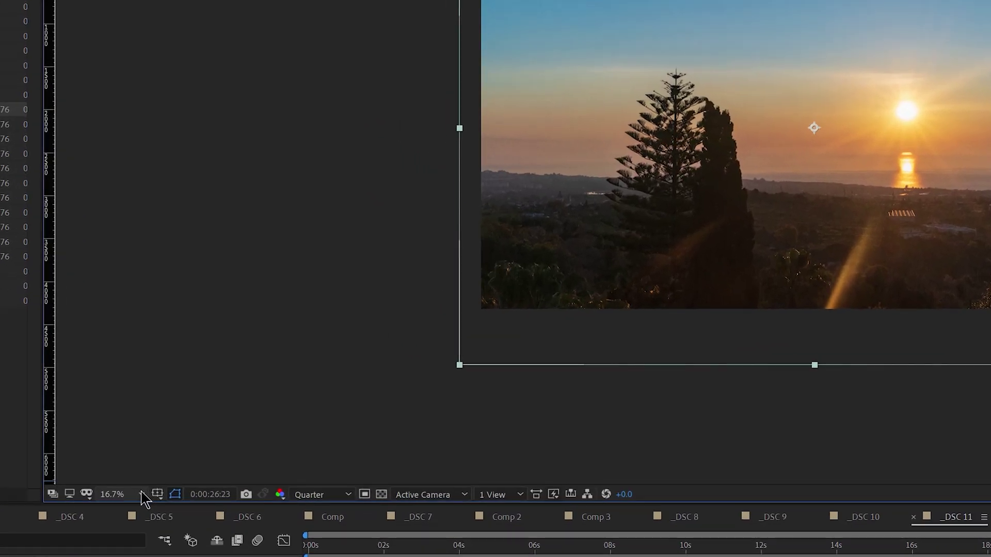
{"action": "left_click", "coordinate": [169, 456]}
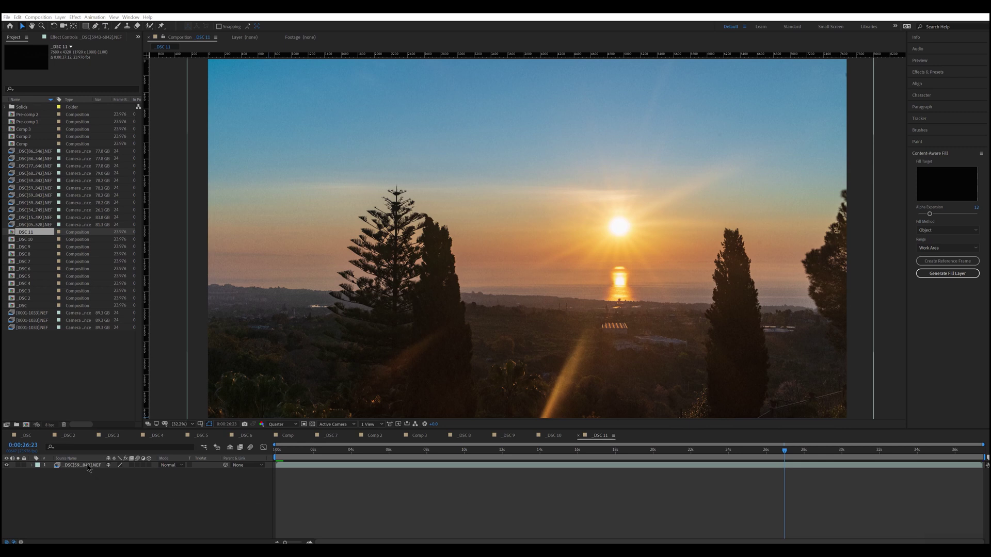
{"action": "left_click", "coordinate": [87, 465]}
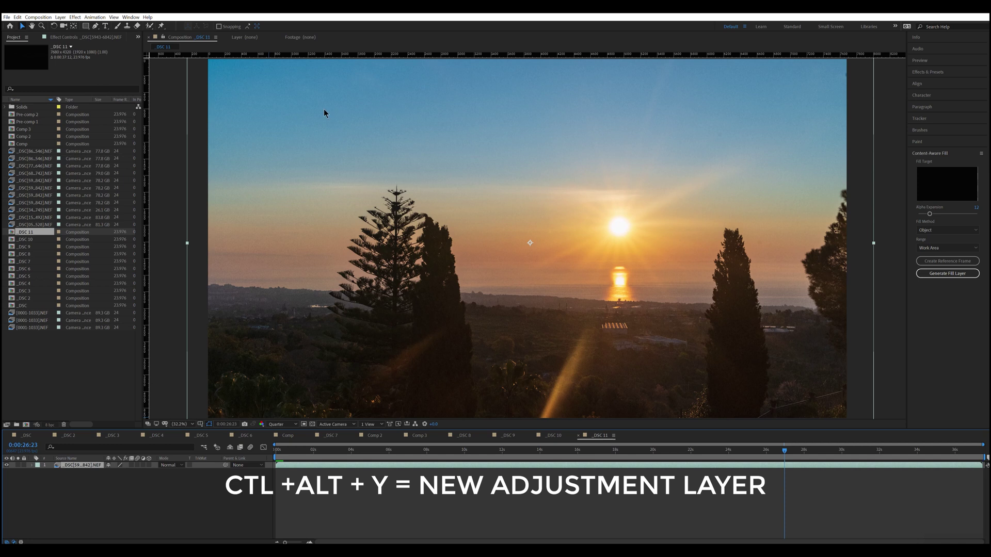
Add Adjustment Layer 23 with Lumetri Color, then twirl open its properties and Effects group.
{"action": "key", "text": "ctrl+alt+y"}
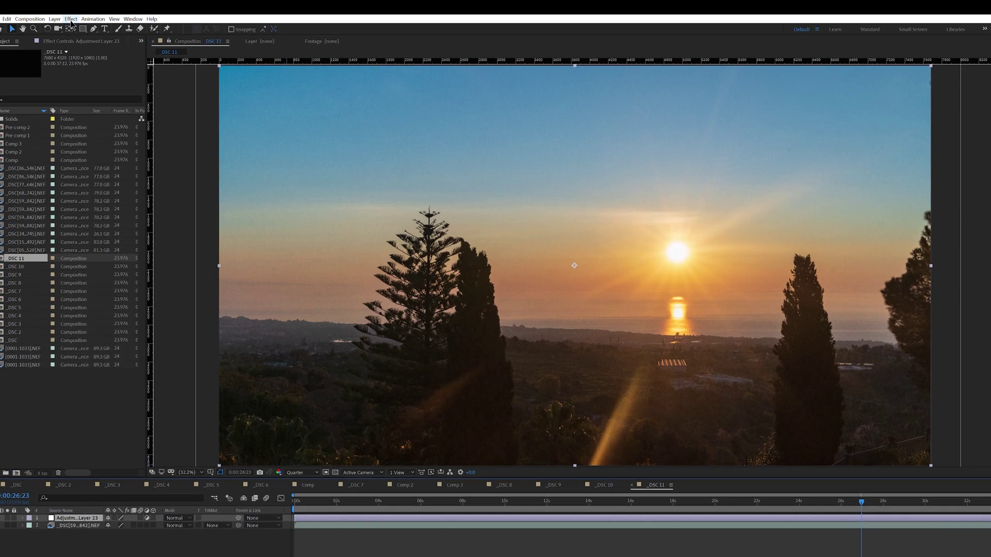
{"action": "left_click", "coordinate": [75, 17]}
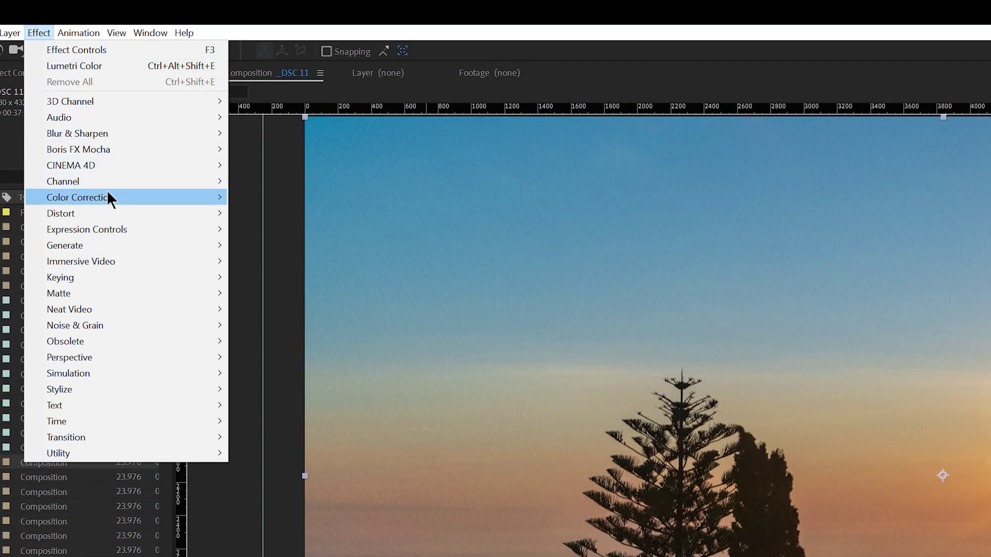
{"action": "mouse_move", "coordinate": [109, 180]}
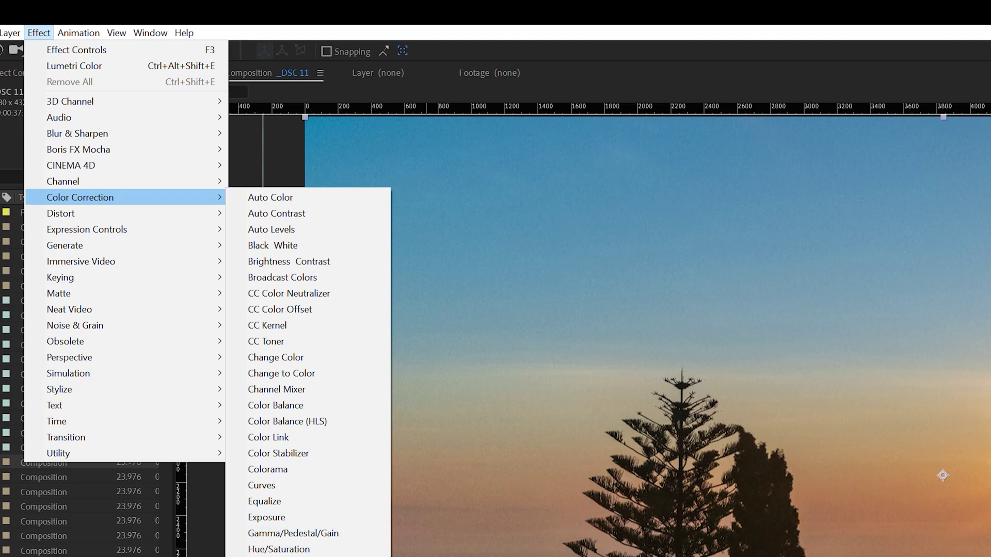
{"action": "left_click", "coordinate": [279, 556]}
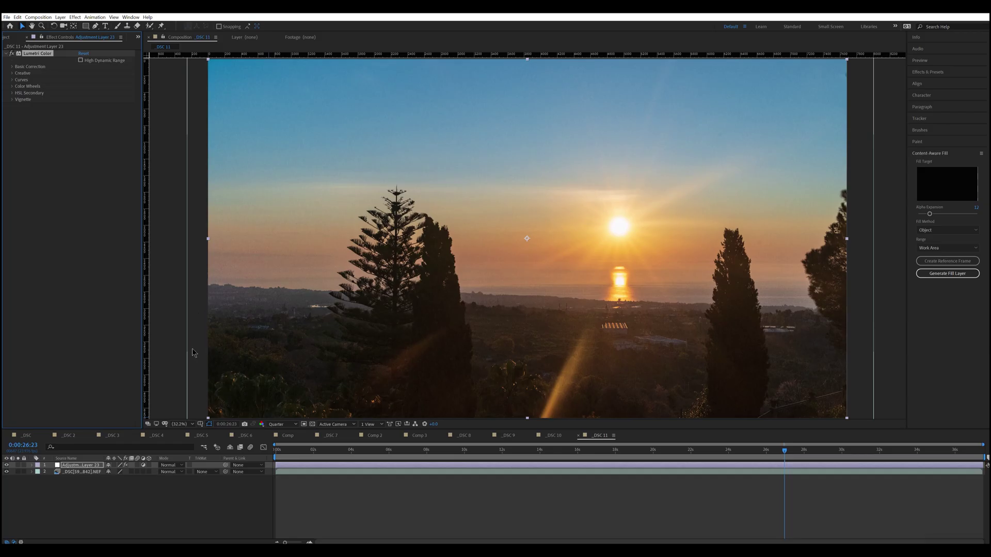
{"action": "left_click", "coordinate": [32, 466]}
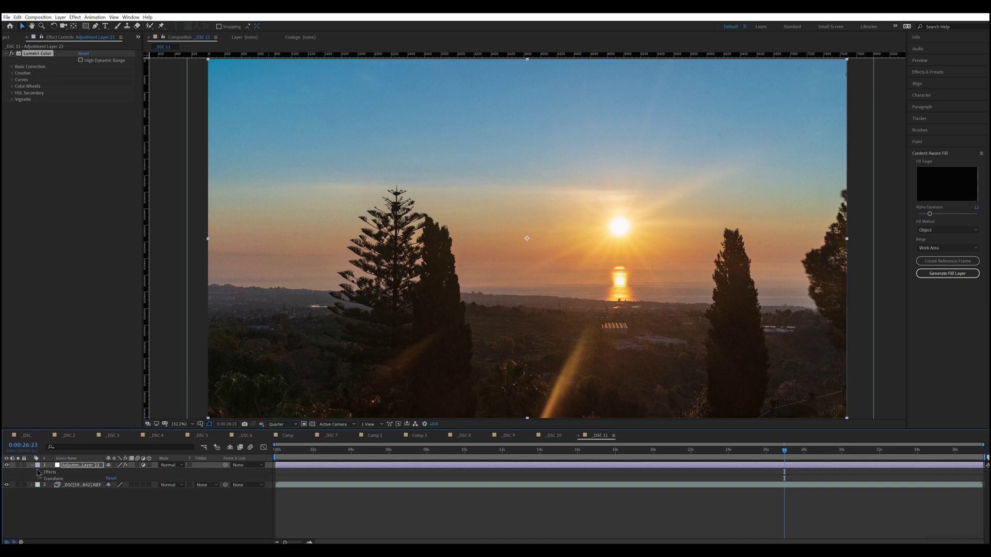
{"action": "left_click", "coordinate": [39, 473]}
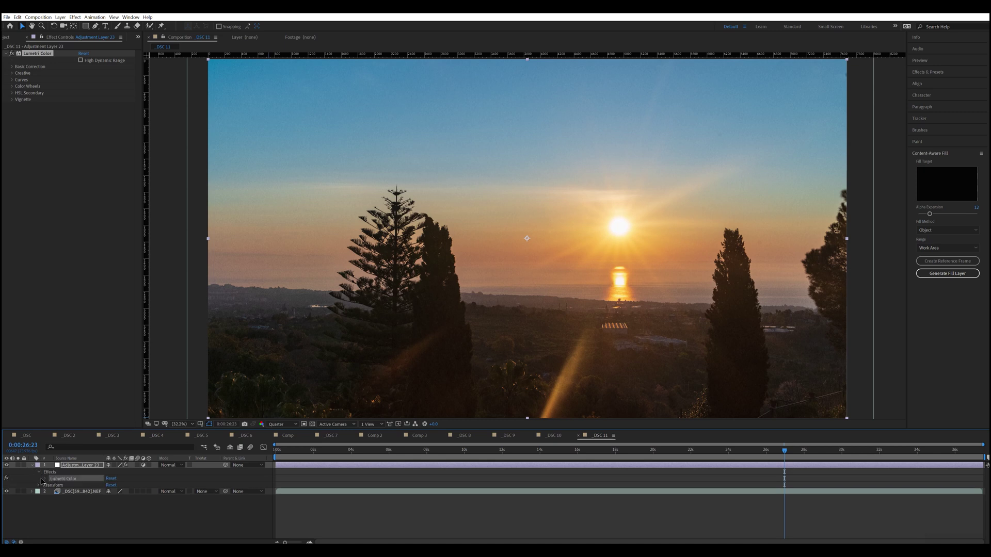
Reveal the Lumetri Color Basic Correction Tone controls at the first frame.
{"action": "left_click", "coordinate": [45, 479]}
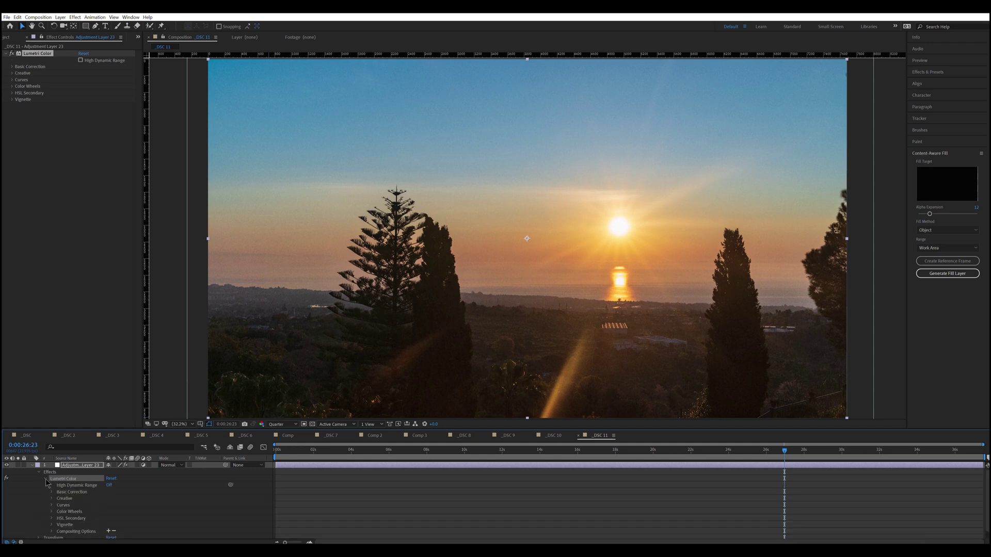
{"action": "key", "text": "Home"}
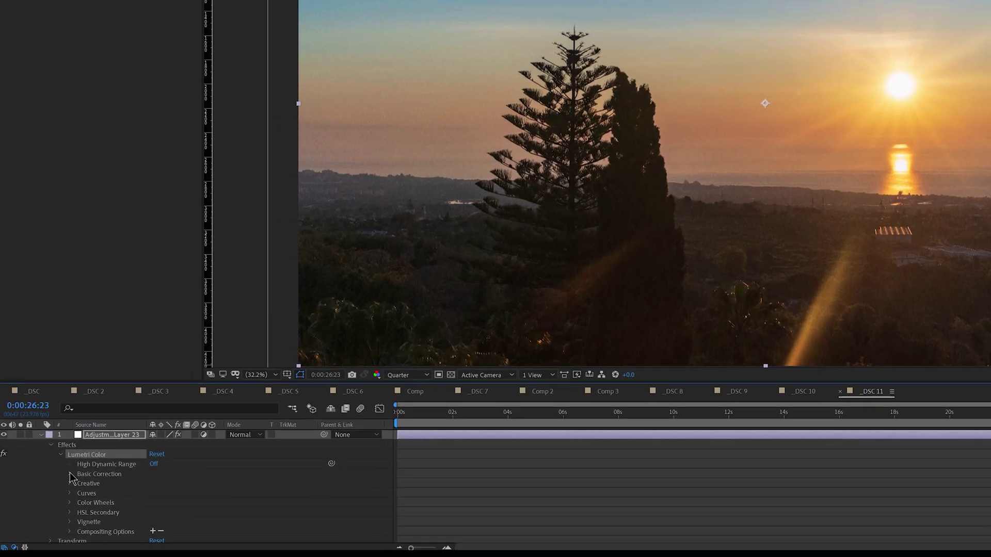
{"action": "left_click", "coordinate": [61, 482]}
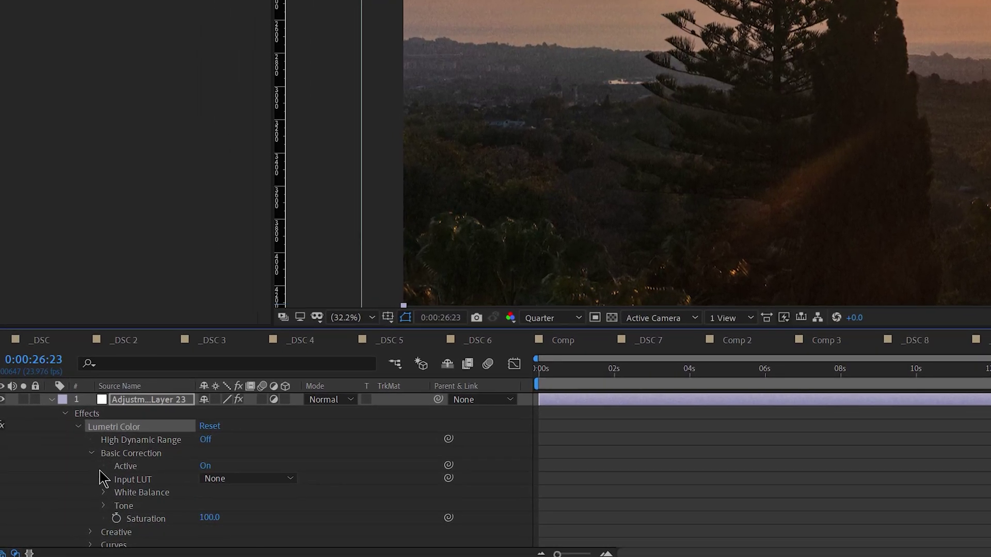
{"action": "left_click", "coordinate": [103, 506]}
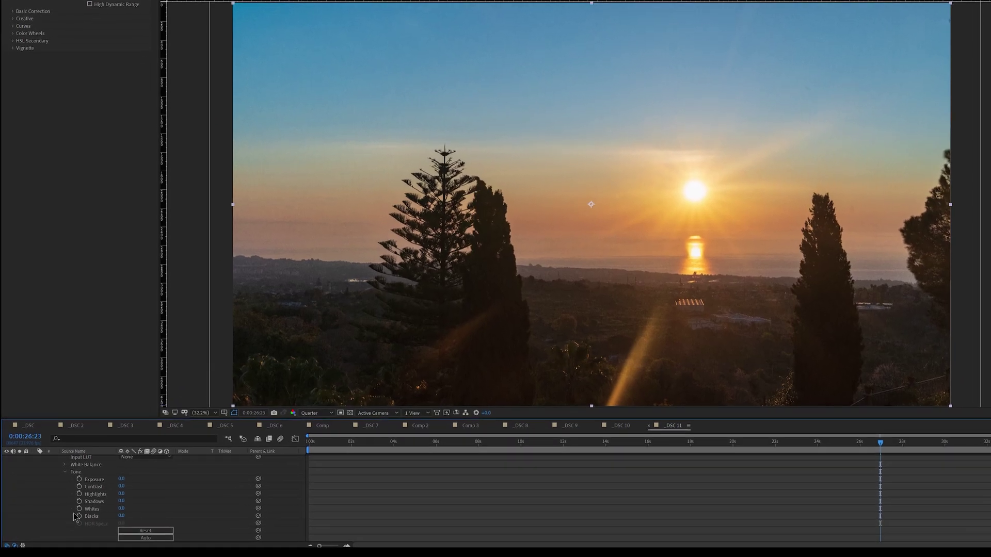
{"action": "key", "text": "Home"}
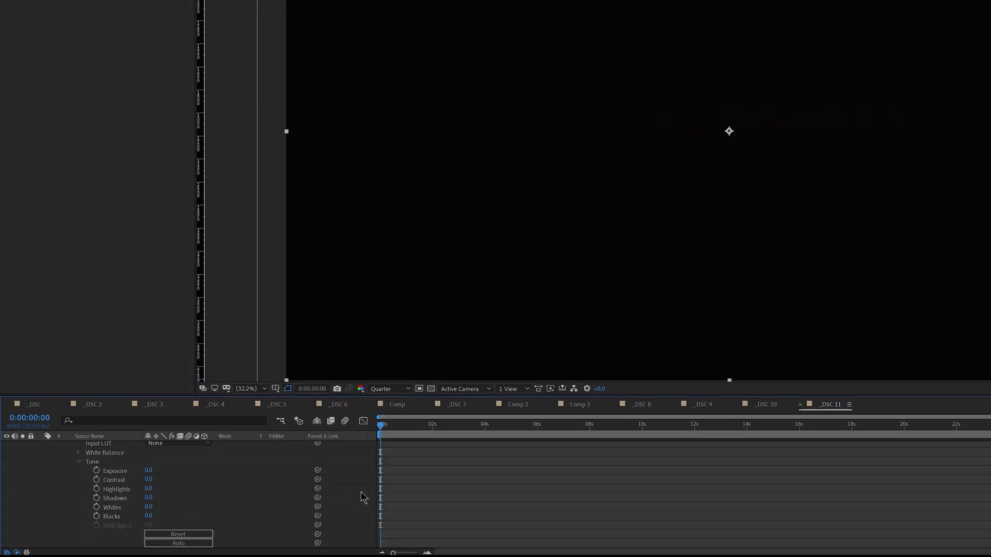
Set Exposure to 7 and Shadows to 90 and keyframe both on the first frame.
{"action": "left_click", "coordinate": [158, 467]}
{"action": "type", "text": "7"}
{"action": "key", "text": "Return"}
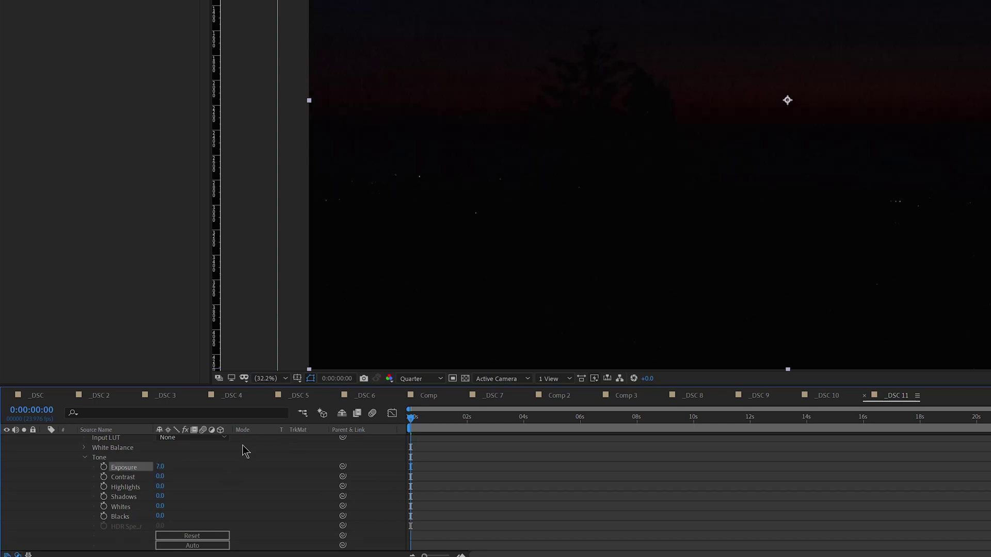
{"action": "left_click", "coordinate": [103, 467]}
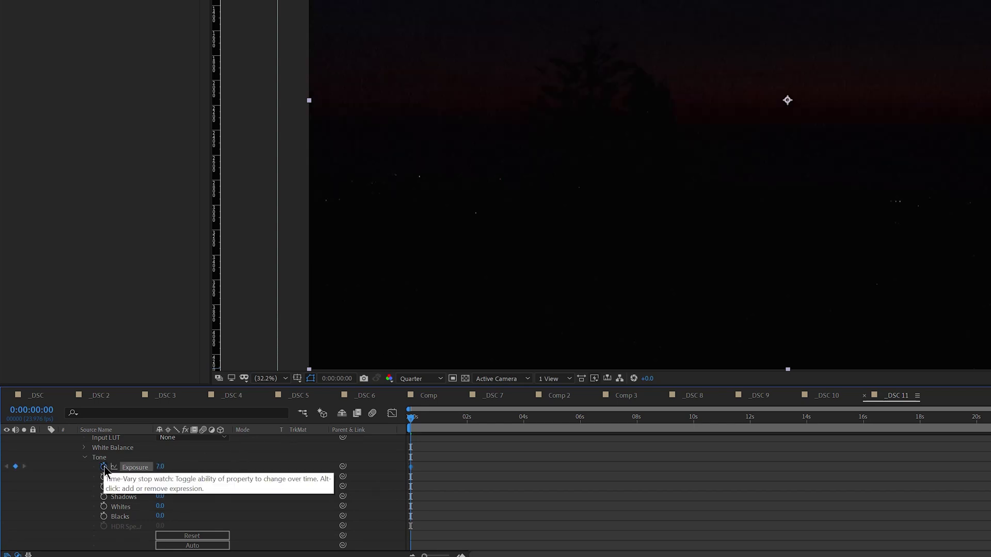
{"action": "left_click", "coordinate": [159, 497]}
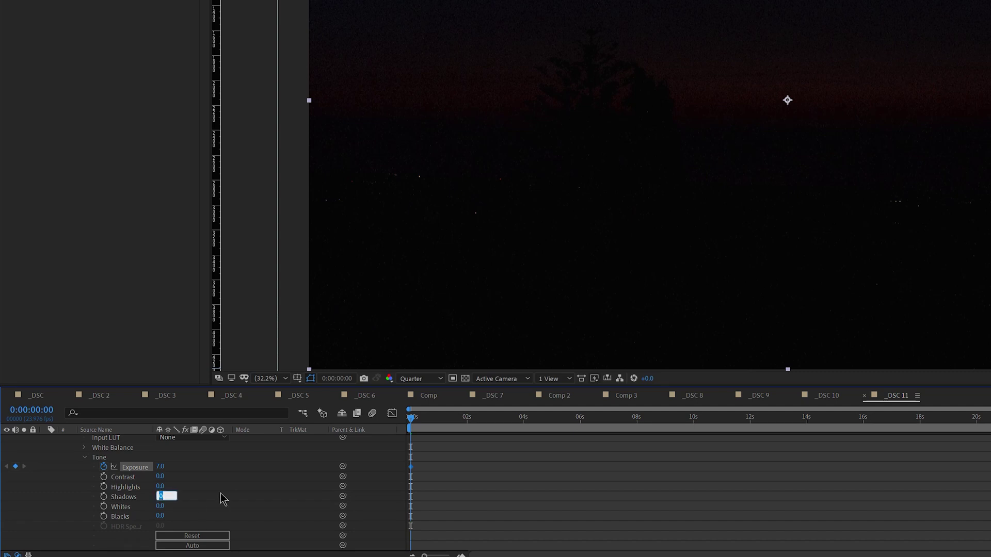
{"action": "type", "text": "90"}
{"action": "left_click", "coordinate": [104, 497]}
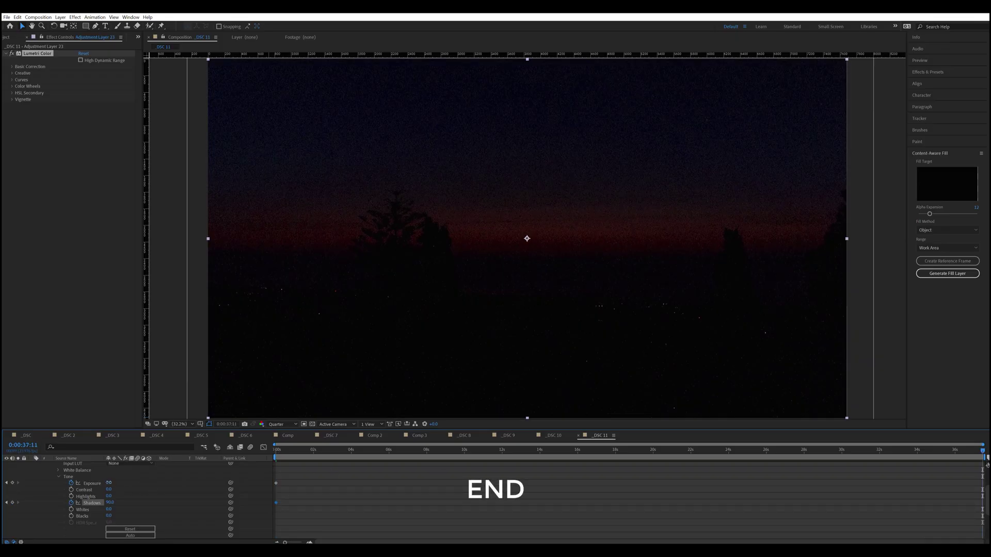
On the last frame, set Exposure and Shadows to 0 and keyframe Highlights at -90.
{"action": "left_click", "coordinate": [109, 483]}
{"action": "type", "text": "0"}
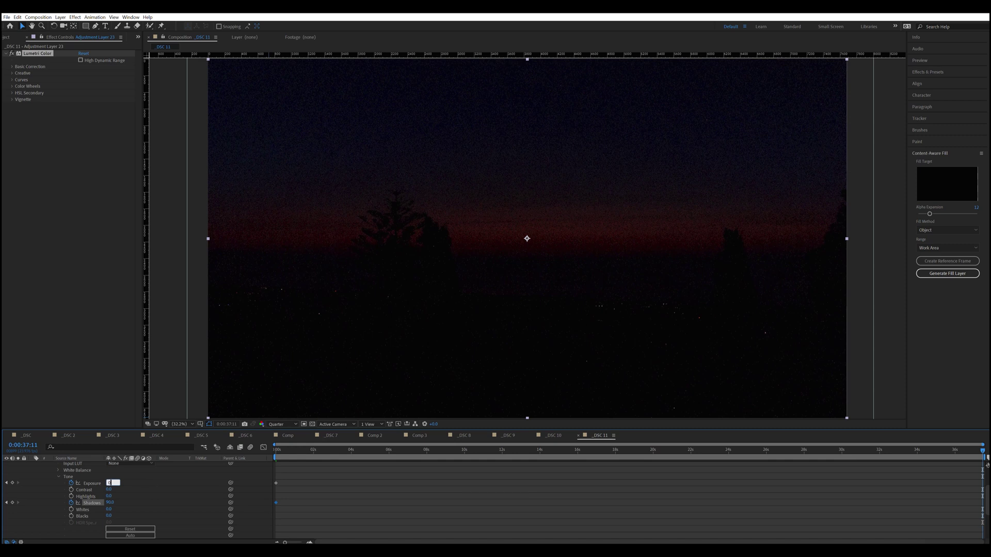
{"action": "key", "text": "Return"}
{"action": "left_click", "coordinate": [110, 502]}
{"action": "key", "text": "Return"}
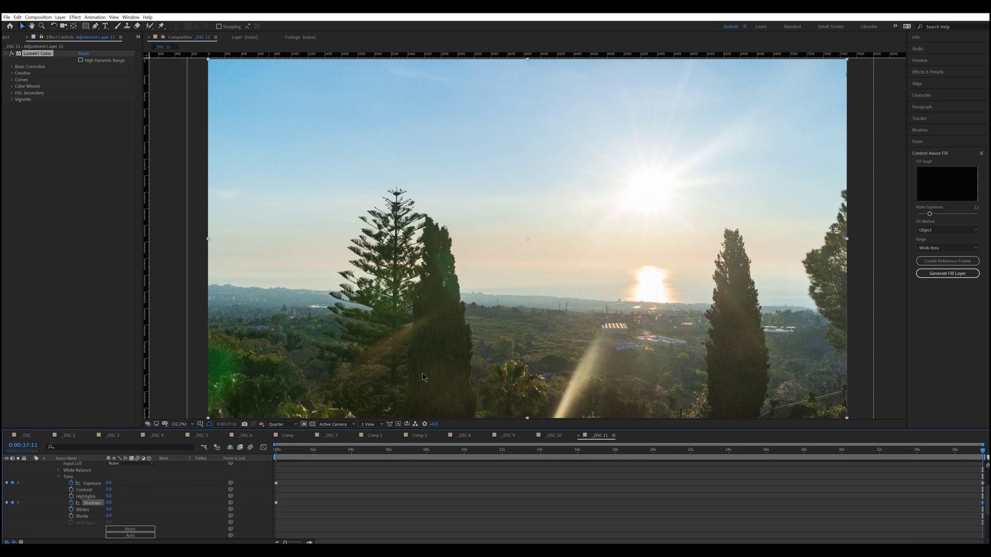
{"action": "left_click", "coordinate": [109, 496]}
{"action": "key", "text": "Return"}
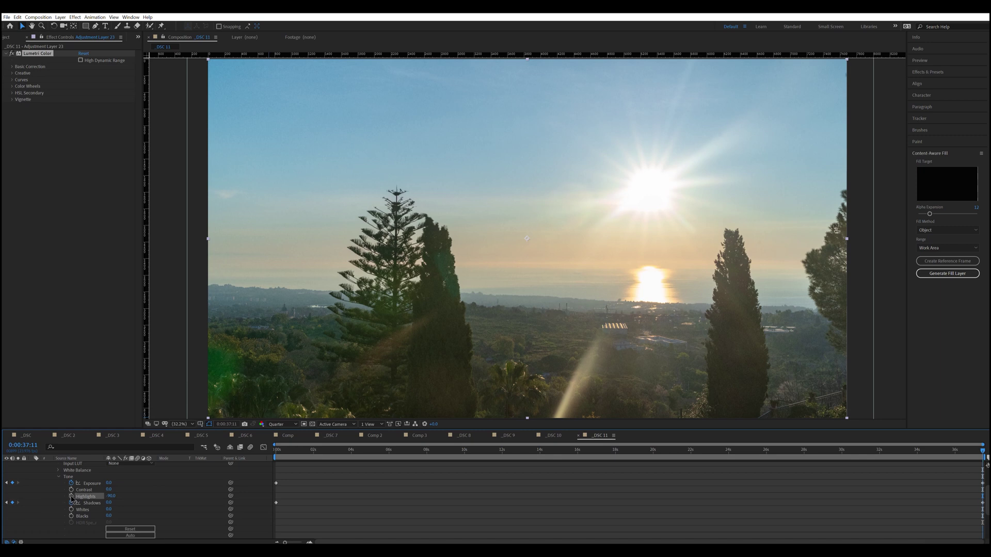
{"action": "left_click", "coordinate": [71, 497]}
Set Highlights to 0 on the first frame.
{"action": "key", "text": "Home"}
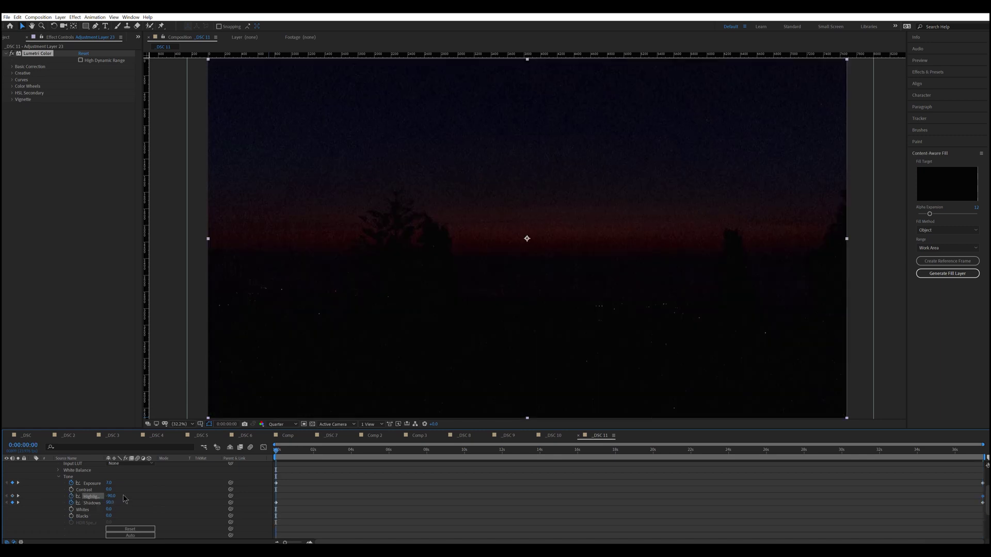
{"action": "left_click", "coordinate": [111, 496]}
{"action": "type", "text": "0"}
{"action": "key", "text": "Return"}
Return the viewer resolution to Quarter and preview the brightening sunrise ramp.
{"action": "left_click", "coordinate": [287, 425]}
{"action": "left_click", "coordinate": [288, 436]}
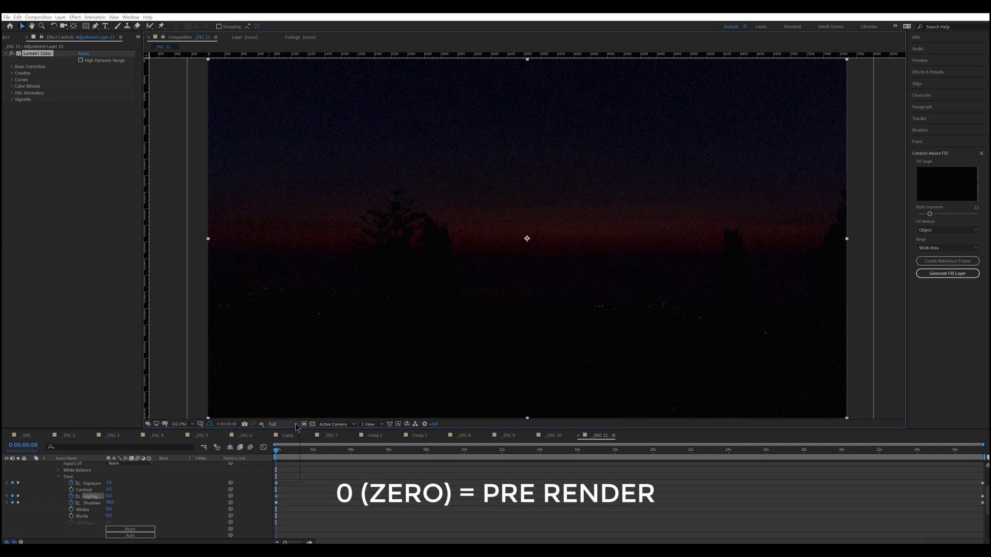
{"action": "left_click", "coordinate": [295, 424]}
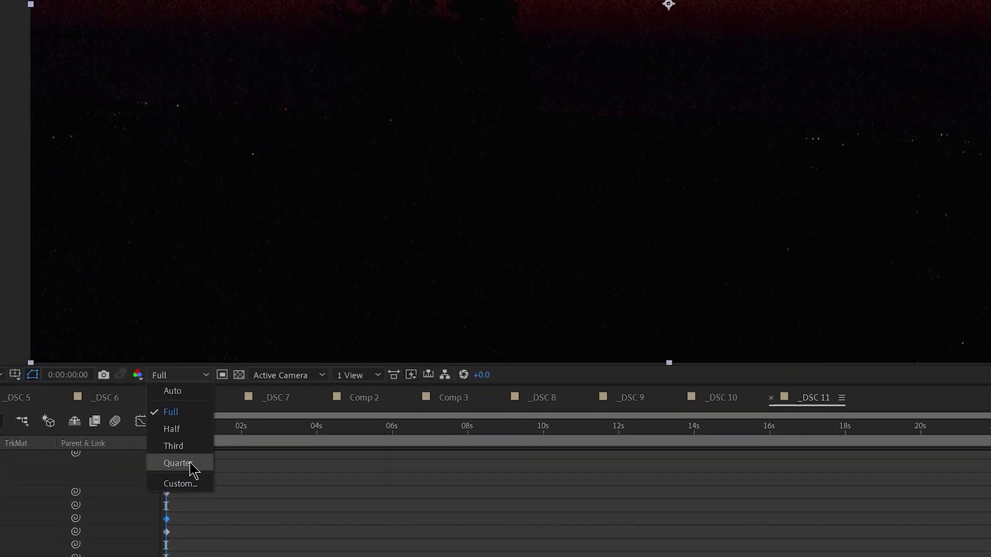
{"action": "left_click", "coordinate": [190, 462]}
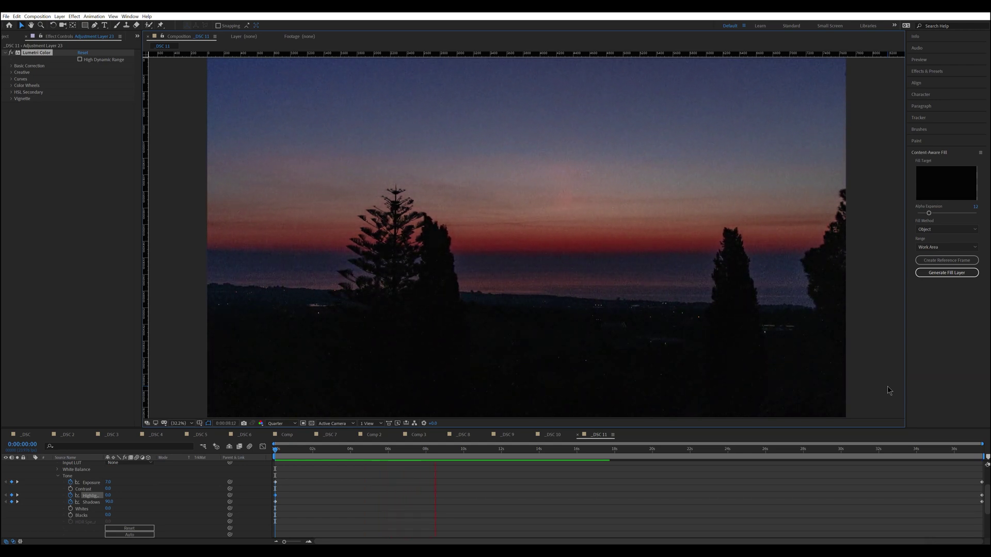
{"action": "key", "text": "space"}
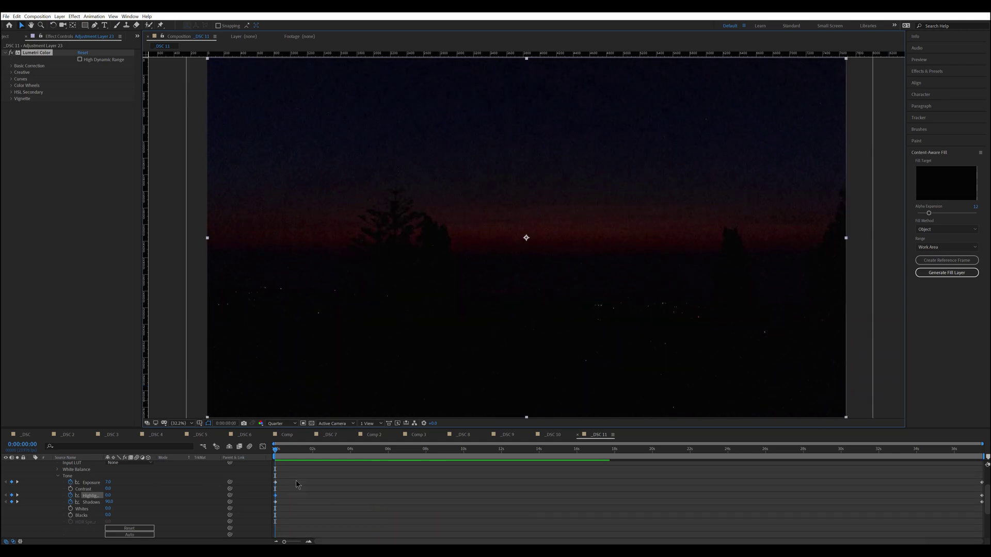
Select the opening Tone keyframes and move them to about 2 seconds.
{"action": "left_click_drag", "start_coordinate": [283, 488], "coordinate": [248, 504]}
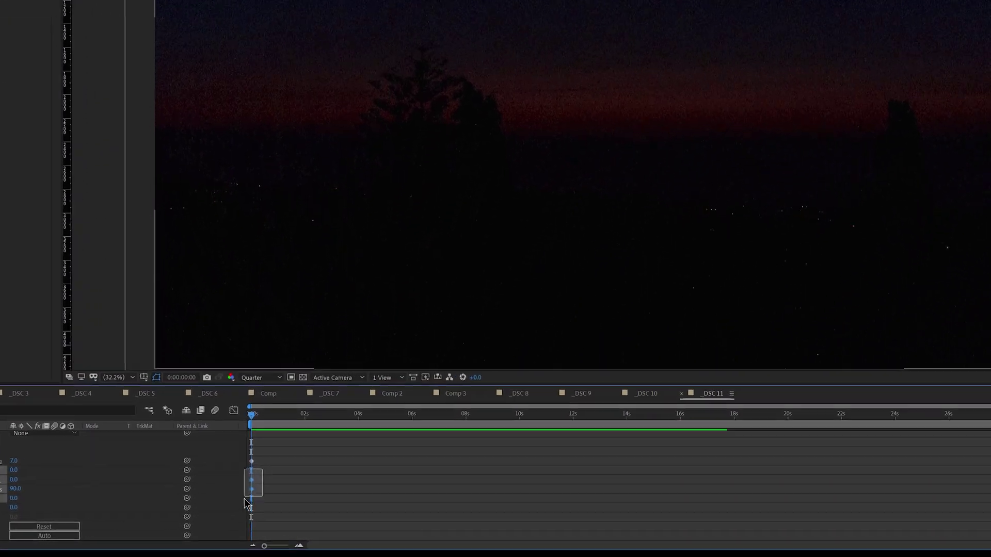
{"action": "left_click_drag", "start_coordinate": [257, 457], "coordinate": [249, 506]}
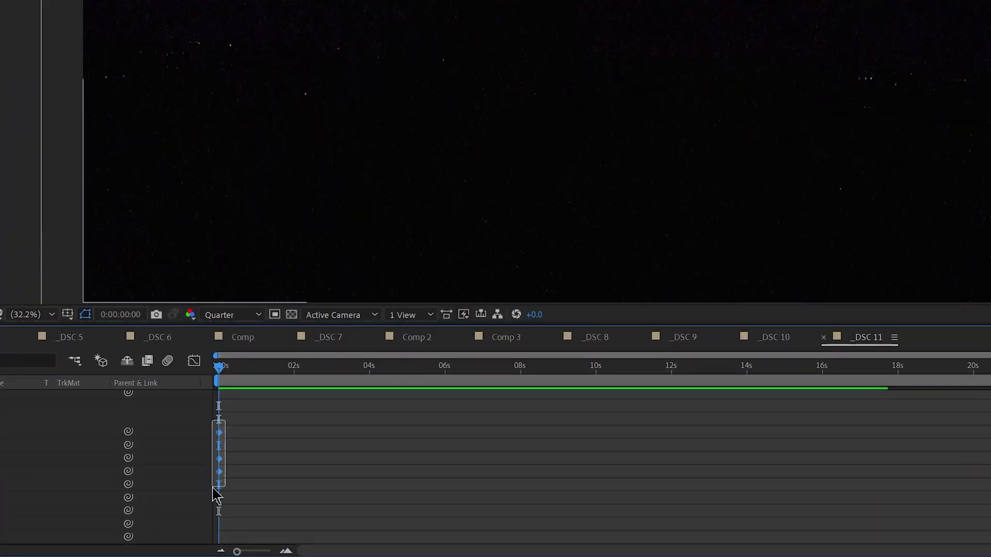
{"action": "left_click_drag", "start_coordinate": [222, 442], "coordinate": [295, 441]}
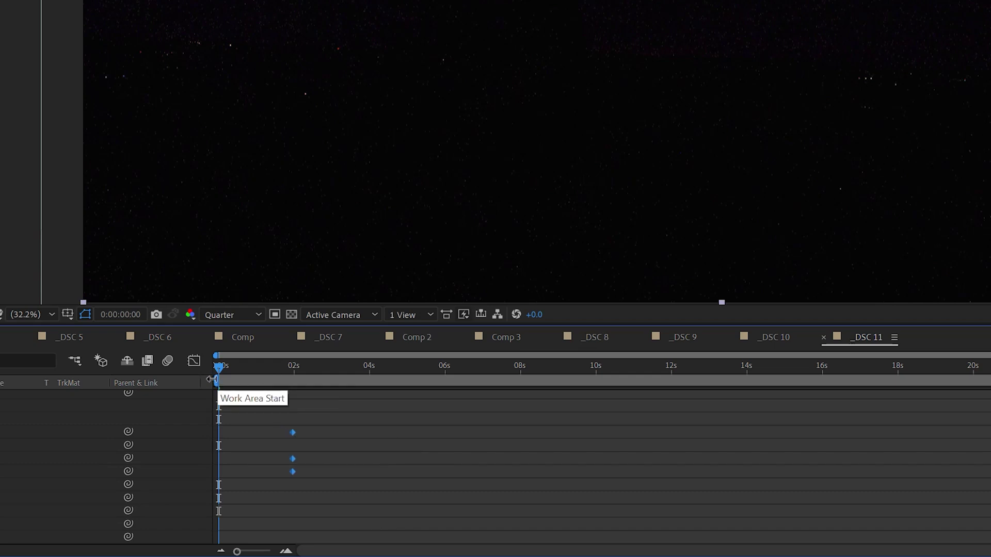
Start the work area at about 2 seconds and trim the composition to the work area.
{"action": "left_click_drag", "start_coordinate": [223, 386], "coordinate": [288, 385]}
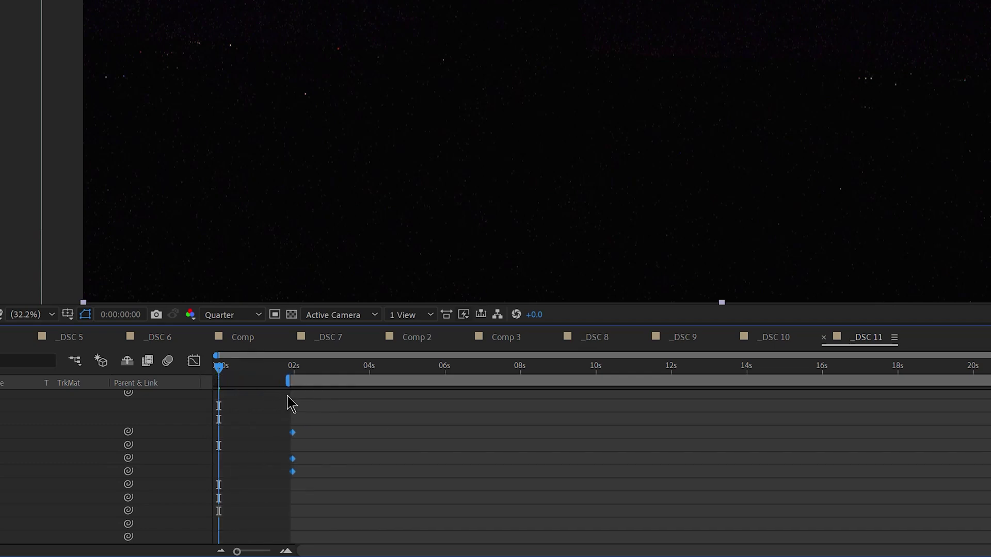
{"action": "left_click", "coordinate": [297, 367]}
{"action": "right_click", "coordinate": [363, 382]}
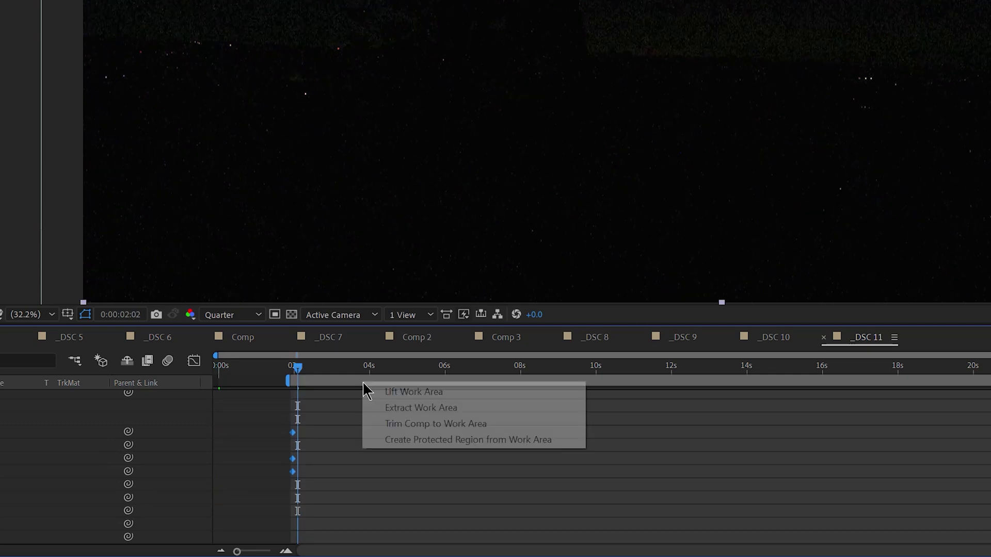
{"action": "left_click", "coordinate": [400, 425]}
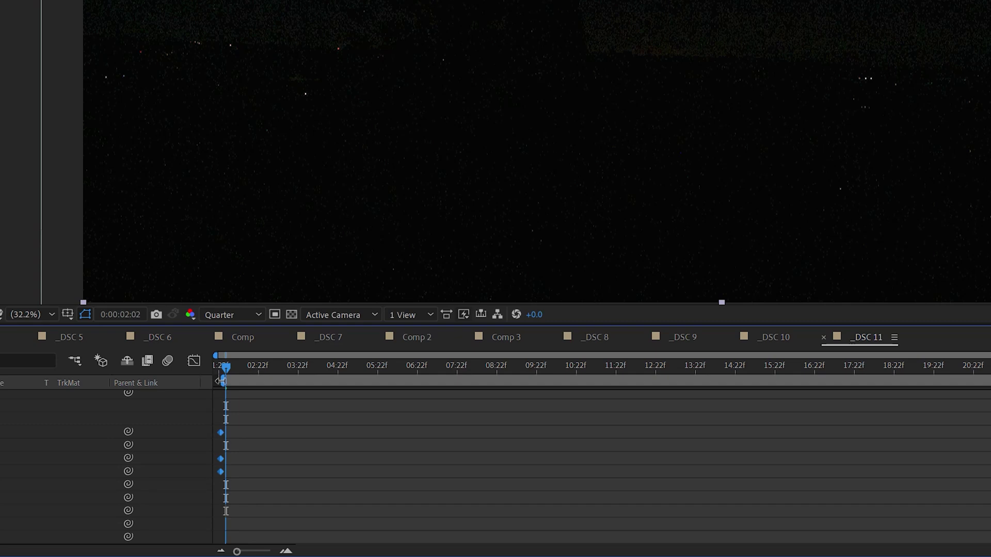
{"action": "left_click_drag", "start_coordinate": [220, 381], "coordinate": [226, 381]}
{"action": "right_click", "coordinate": [289, 382]}
{"action": "left_click", "coordinate": [321, 423]}
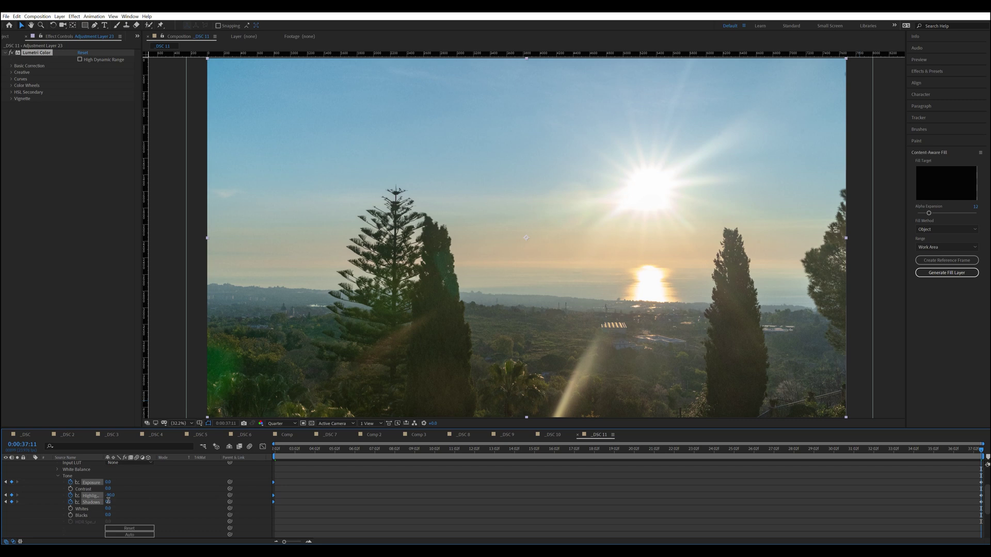
Set the last frame's Shadows to -40.
{"action": "left_click", "coordinate": [109, 502]}
{"action": "type", "text": "-40"}
{"action": "key", "text": "Return"}
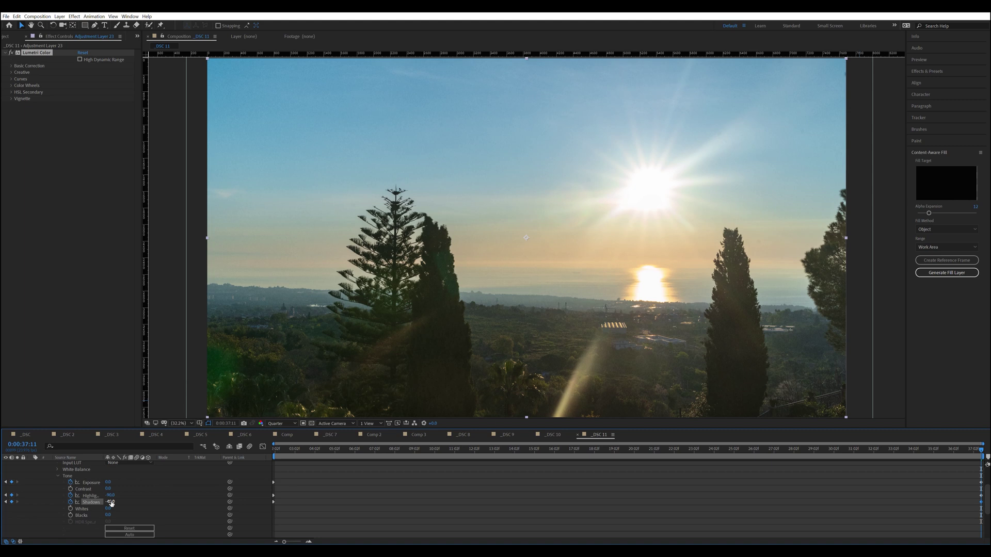
Check the sunrise grade at about 8, 20 and 12 seconds.
{"action": "left_click", "coordinate": [396, 453]}
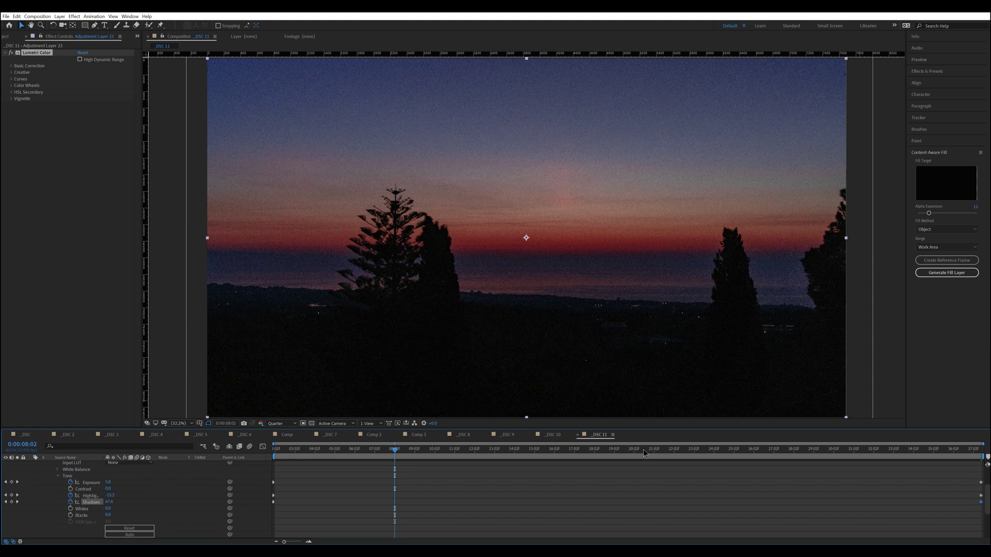
{"action": "left_click", "coordinate": [643, 451]}
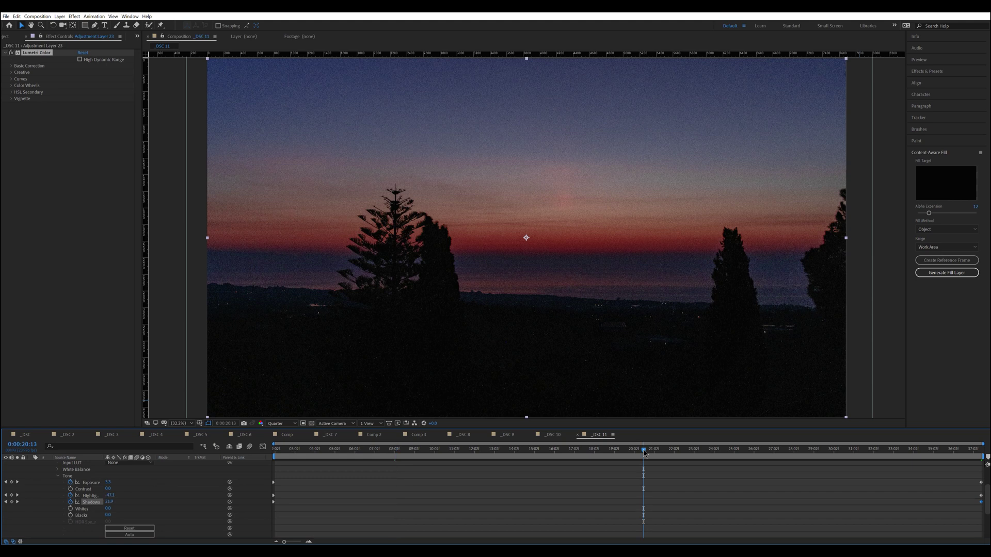
{"action": "left_click", "coordinate": [491, 451]}
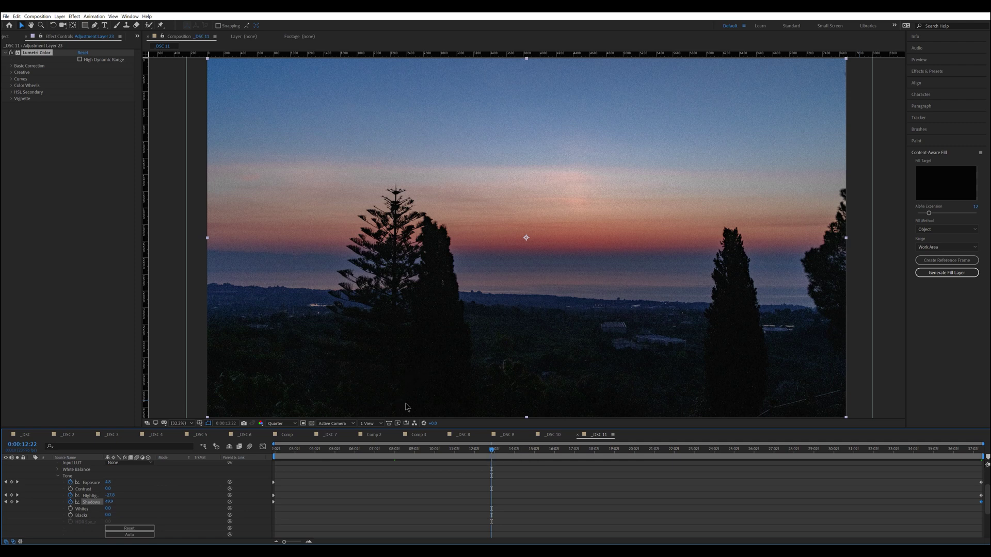
Preview the timelapse opening at Quarter resolution, then scrub back to about 0:00:05:03.
{"action": "left_click", "coordinate": [296, 425]}
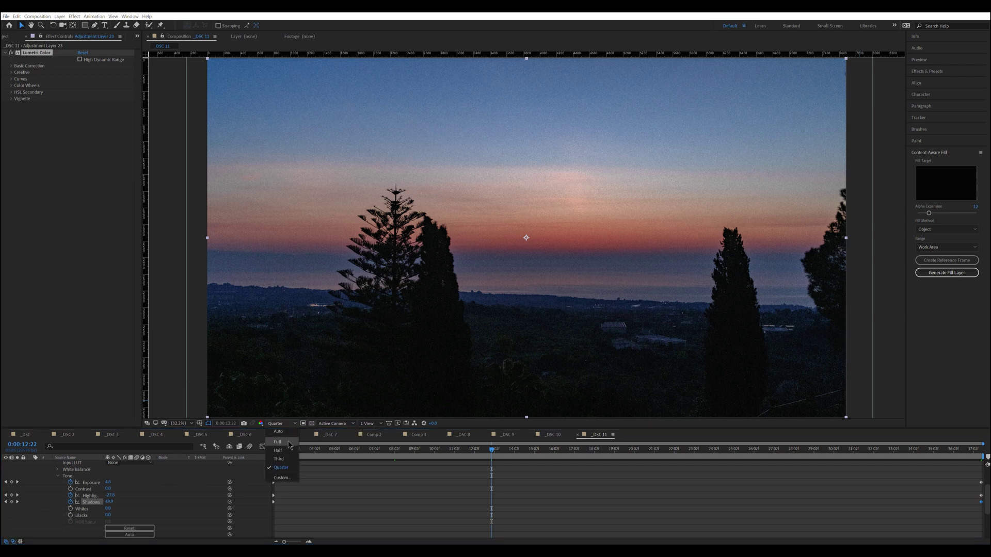
{"action": "left_click", "coordinate": [283, 442]}
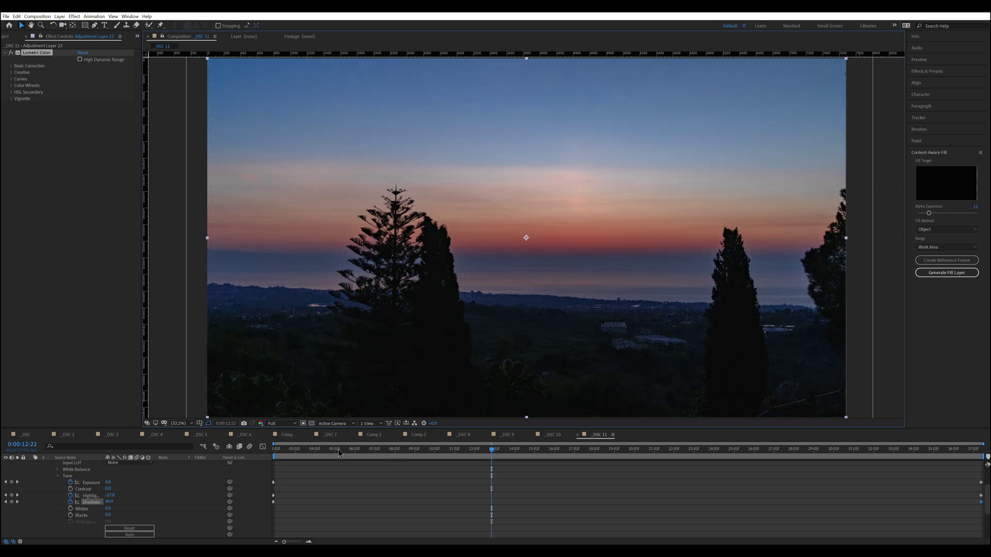
{"action": "left_click", "coordinate": [296, 425]}
{"action": "left_click", "coordinate": [287, 469]}
{"action": "key", "text": "space"}
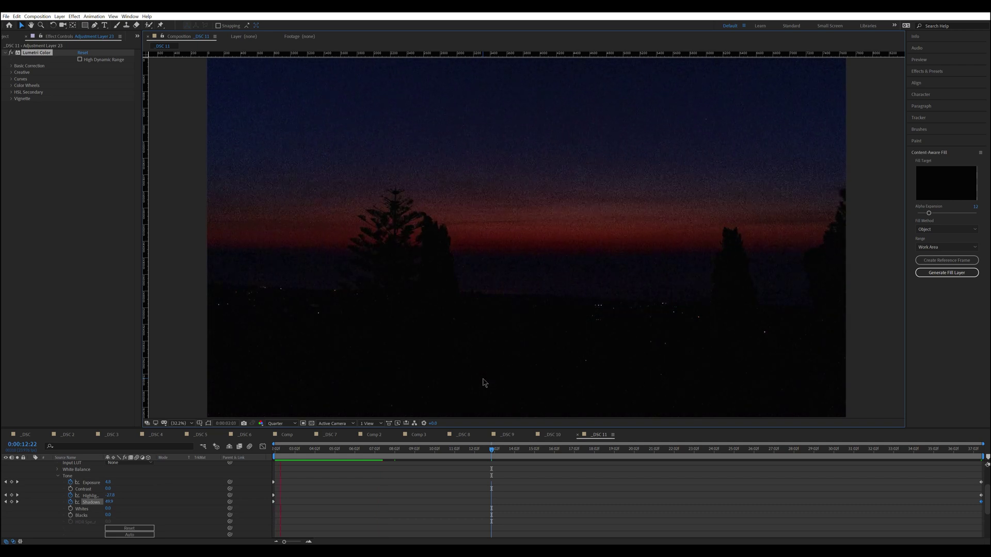
{"action": "key", "text": "space"}
{"action": "left_click_drag", "start_coordinate": [361, 456], "coordinate": [336, 460]}
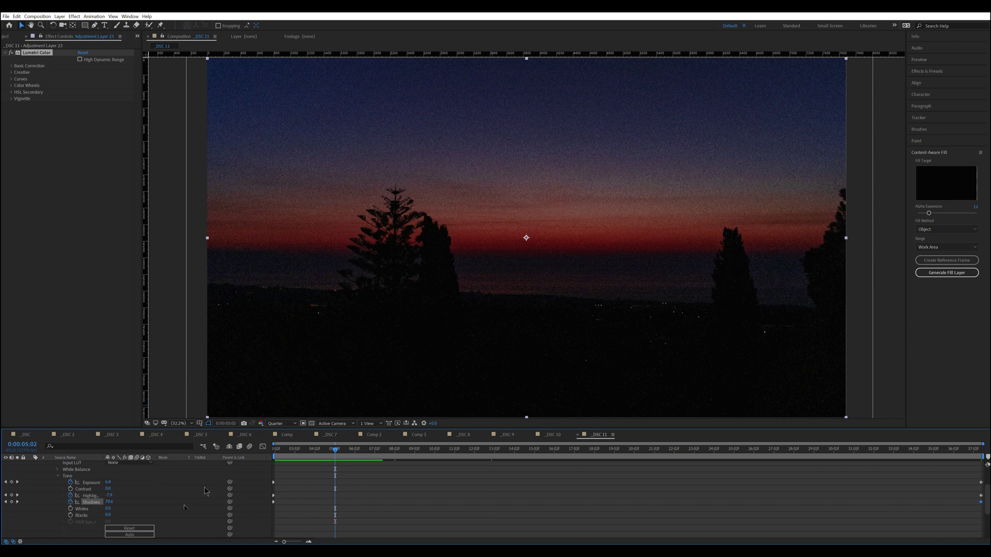
{"action": "scroll", "coordinate": [86, 502], "scroll_direction": "up", "scroll_amount": 2}
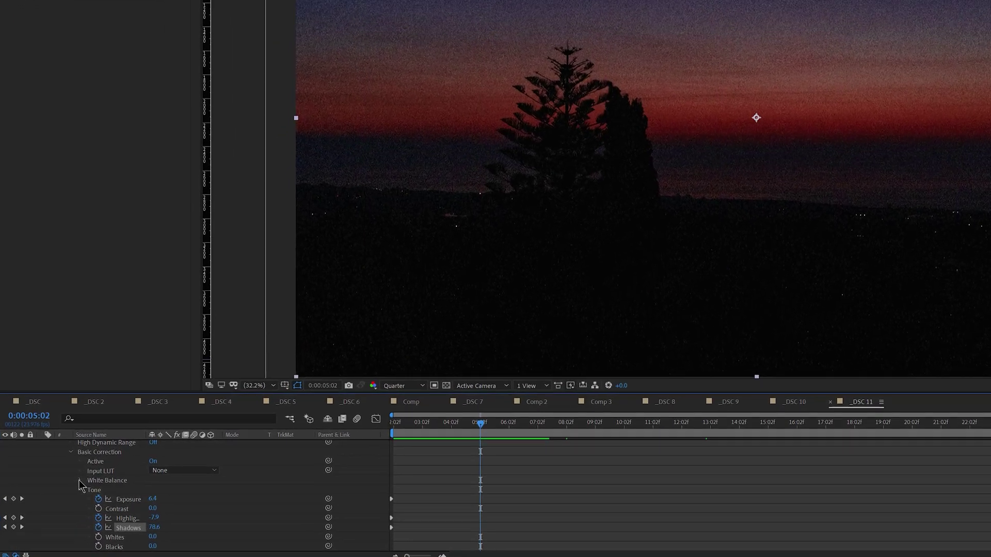
Keyframe White Balance Temperature at 40 at about five seconds.
{"action": "left_click", "coordinate": [80, 481]}
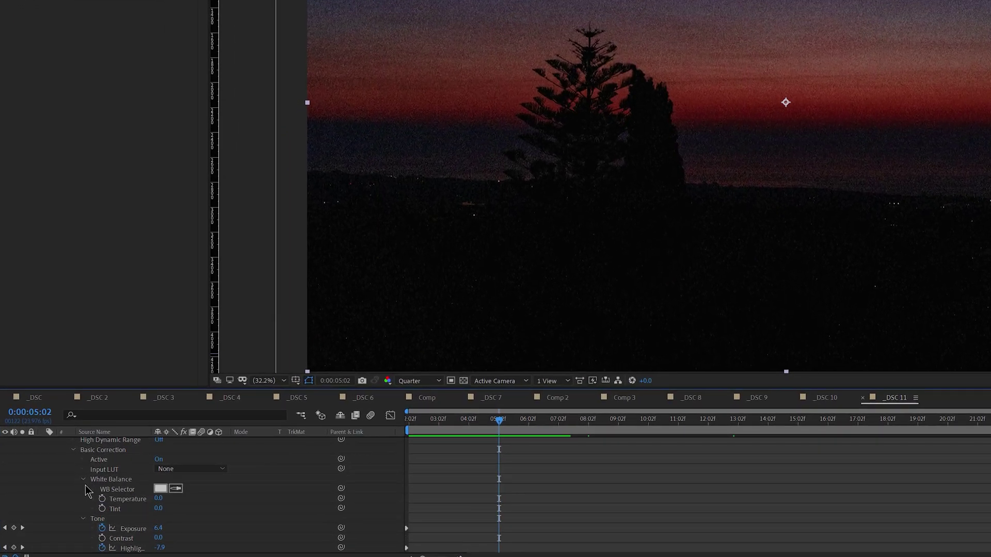
{"action": "left_click", "coordinate": [158, 498]}
{"action": "type", "text": "40"}
{"action": "key", "text": "Return"}
{"action": "left_click", "coordinate": [102, 499]}
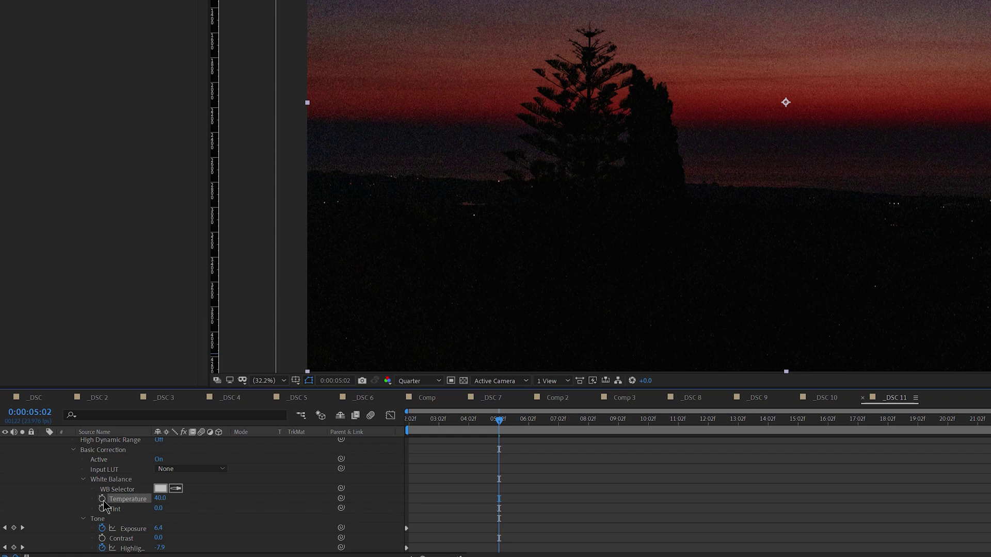
Keyframe Temperature at 90 on the final frame, then scrub back to an earlier frame.
{"action": "key", "text": "End"}
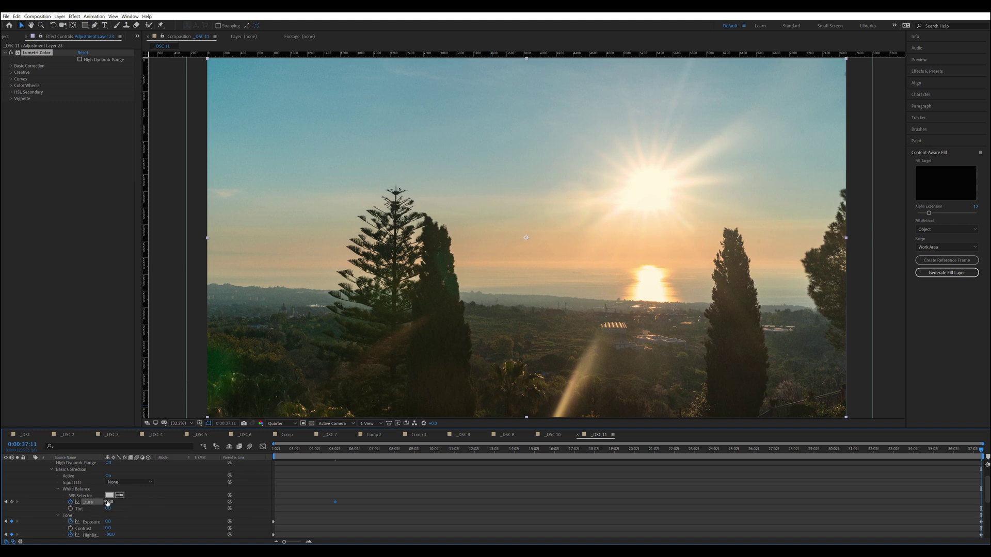
{"action": "left_click", "coordinate": [107, 502]}
{"action": "type", "text": "90"}
{"action": "key", "text": "Return"}
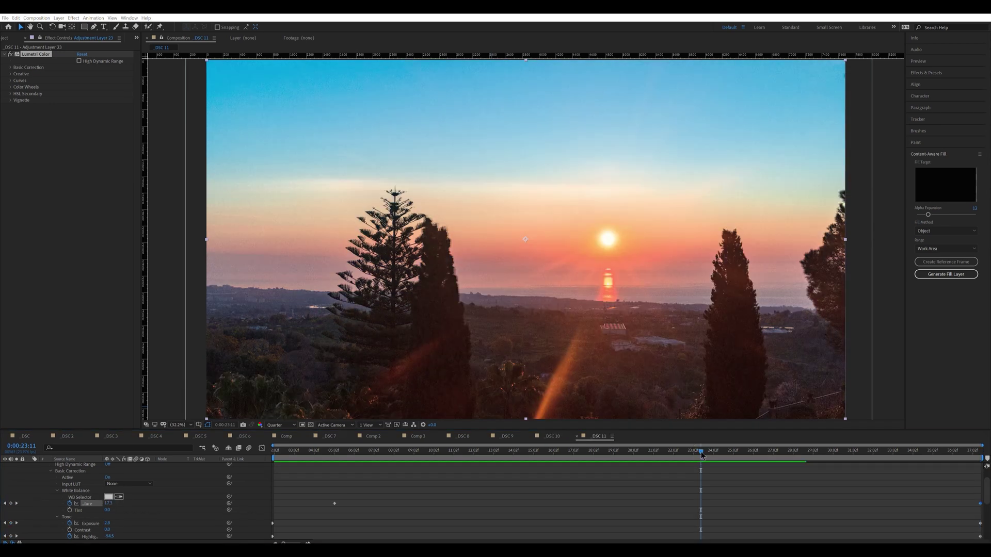
{"action": "left_click_drag", "start_coordinate": [701, 454], "coordinate": [674, 462]}
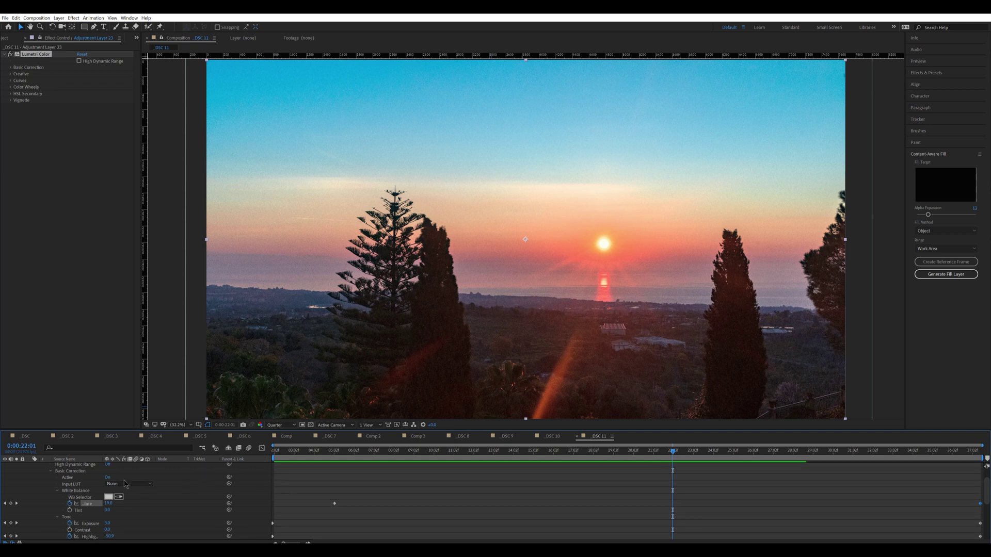
{"action": "scroll", "coordinate": [124, 481], "scroll_direction": "up", "scroll_amount": 1}
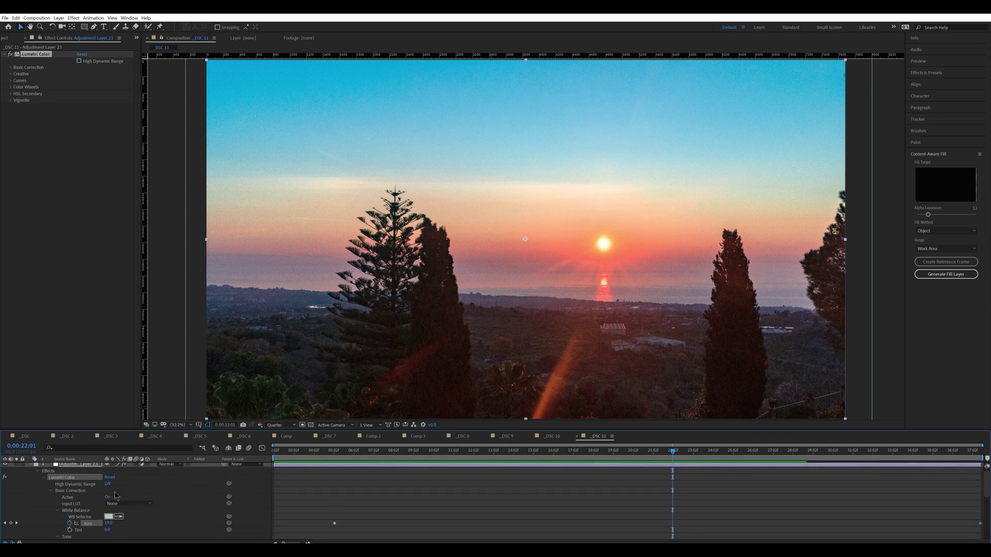
Add a Temperature keyframe of 0 here, then set the previous keyframe to 60.
{"action": "left_click", "coordinate": [108, 524]}
{"action": "type", "text": "0"}
{"action": "key", "text": "Return"}
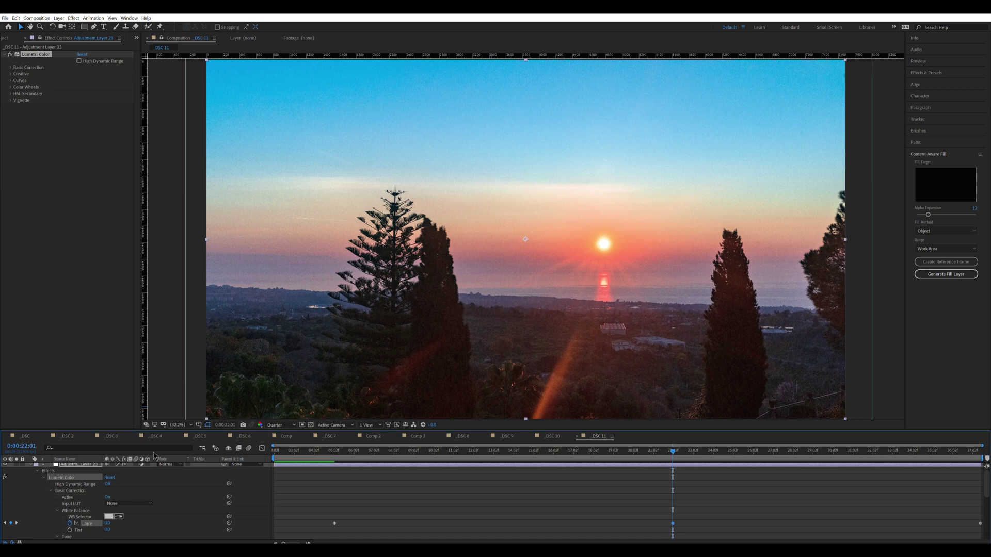
{"action": "key", "text": "j"}
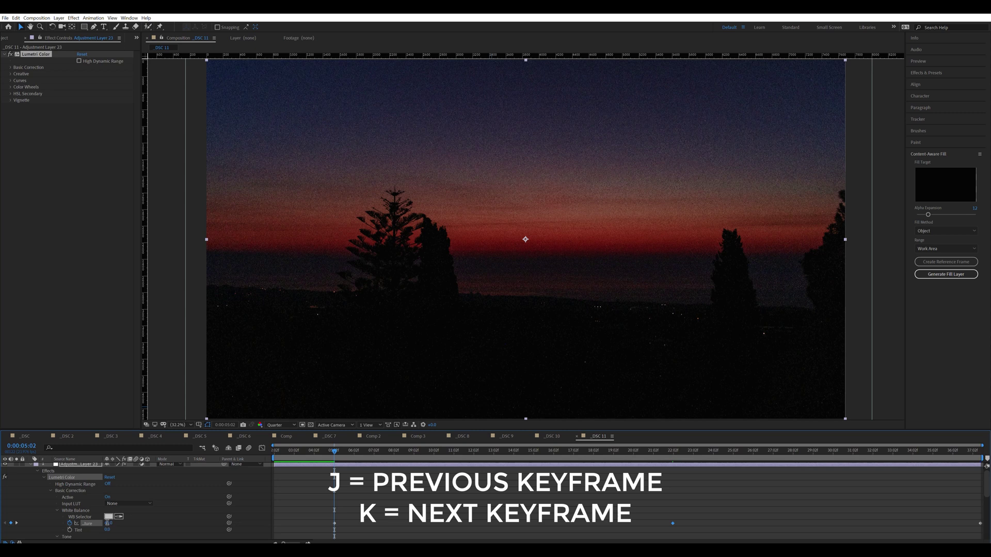
{"action": "left_click", "coordinate": [108, 523]}
Retime a Temperature keyframe to 18:02 and set the final-frame Temperature to -30.
{"action": "left_click_drag", "start_coordinate": [335, 452], "coordinate": [593, 450]}
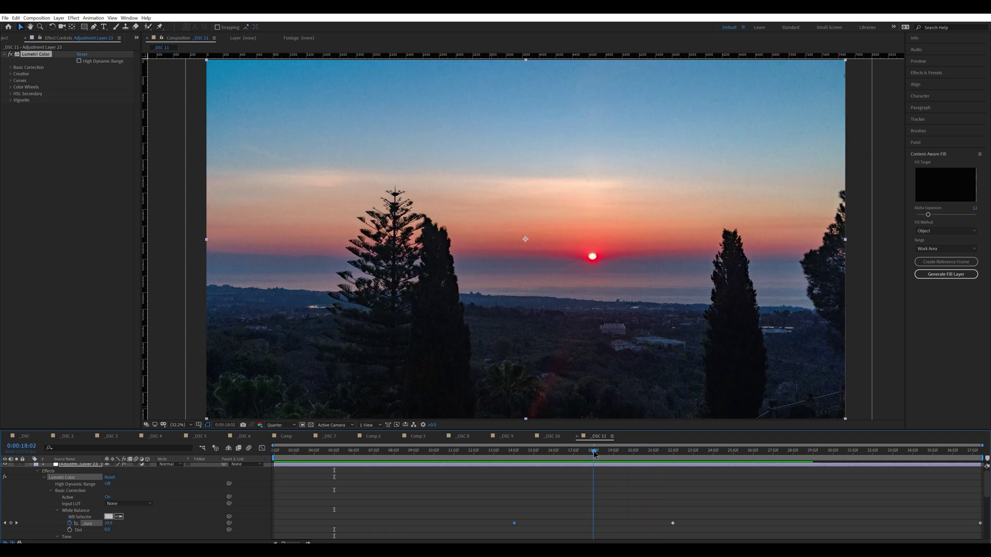
{"action": "left_click_drag", "start_coordinate": [514, 523], "coordinate": [593, 524]}
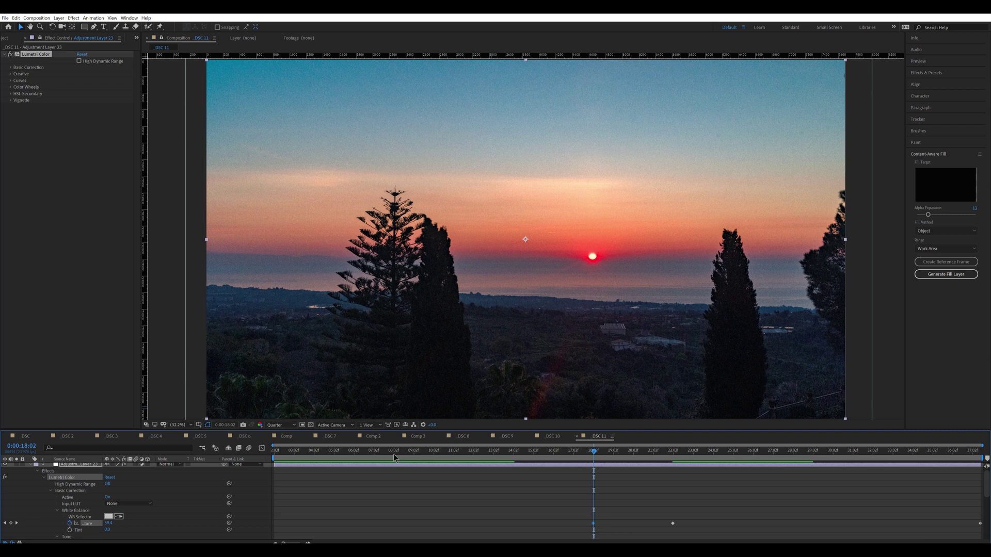
{"action": "key", "text": "End"}
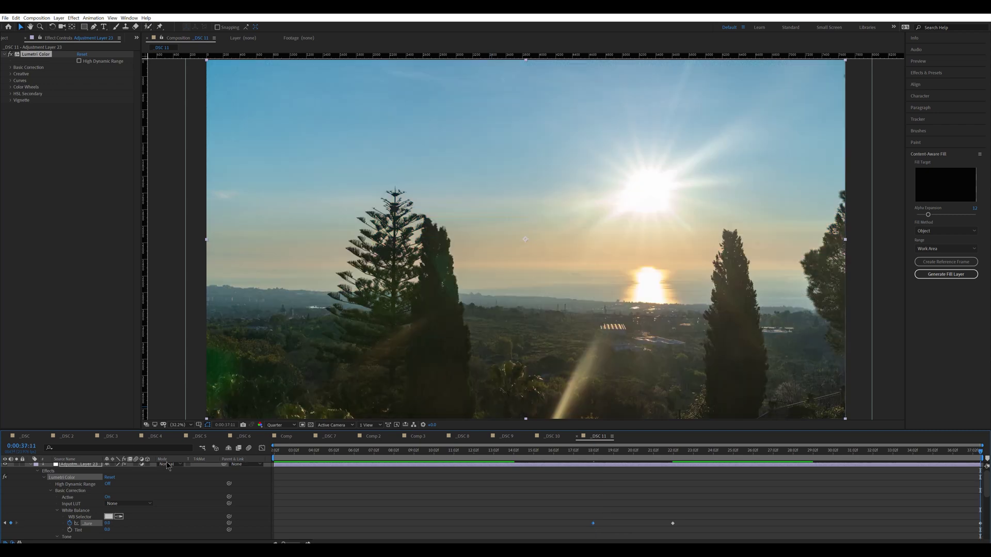
{"action": "scroll", "coordinate": [133, 492], "scroll_direction": "down", "scroll_amount": 3}
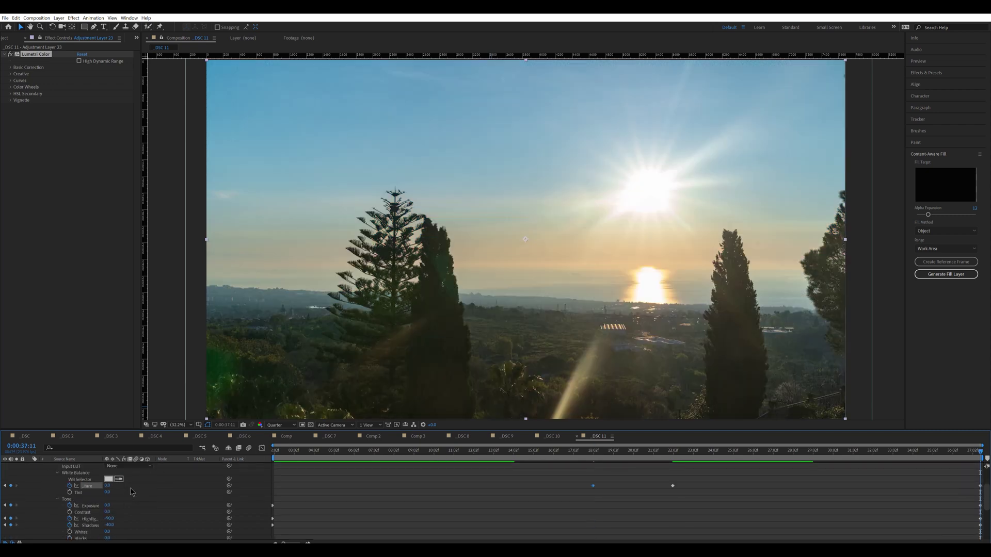
{"action": "left_click", "coordinate": [108, 486]}
{"action": "key", "text": "Return"}
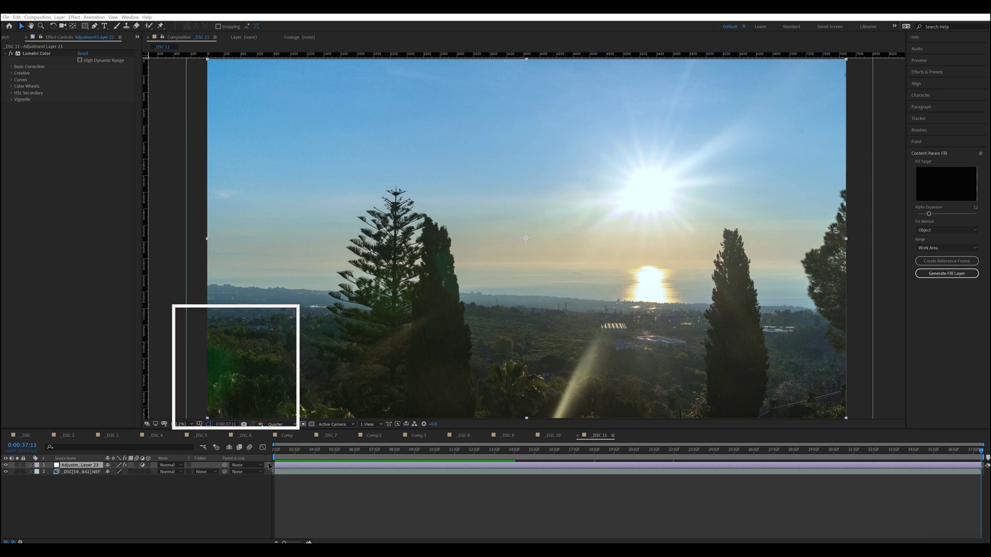
{"action": "left_click", "coordinate": [91, 472]}
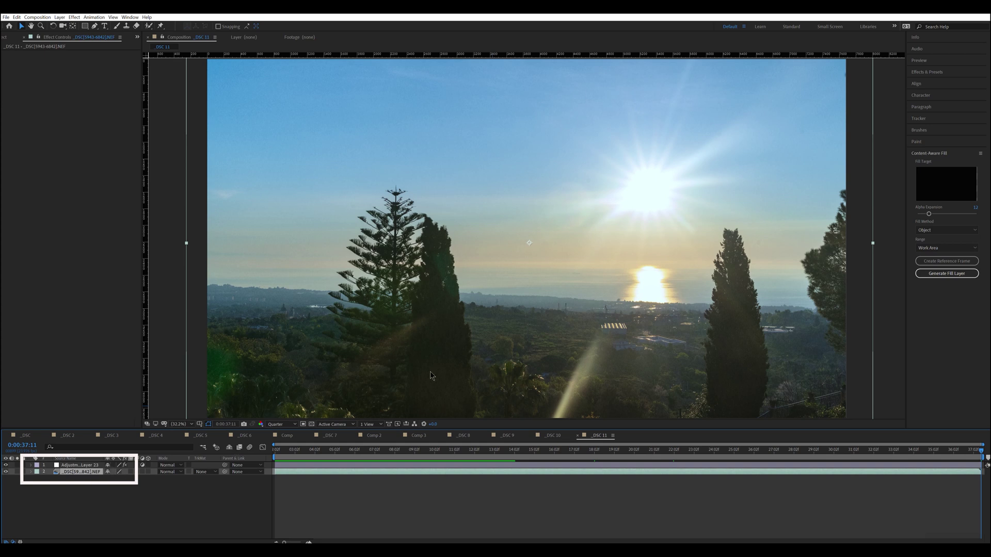
Zoom the viewer out to 12.5% magnification.
{"action": "left_click", "coordinate": [190, 424]}
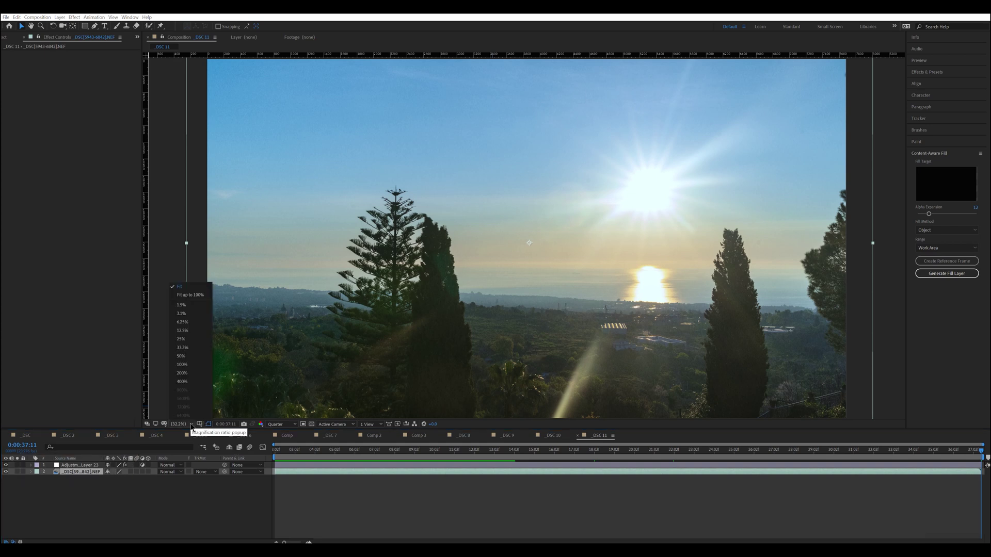
{"action": "left_click", "coordinate": [183, 348]}
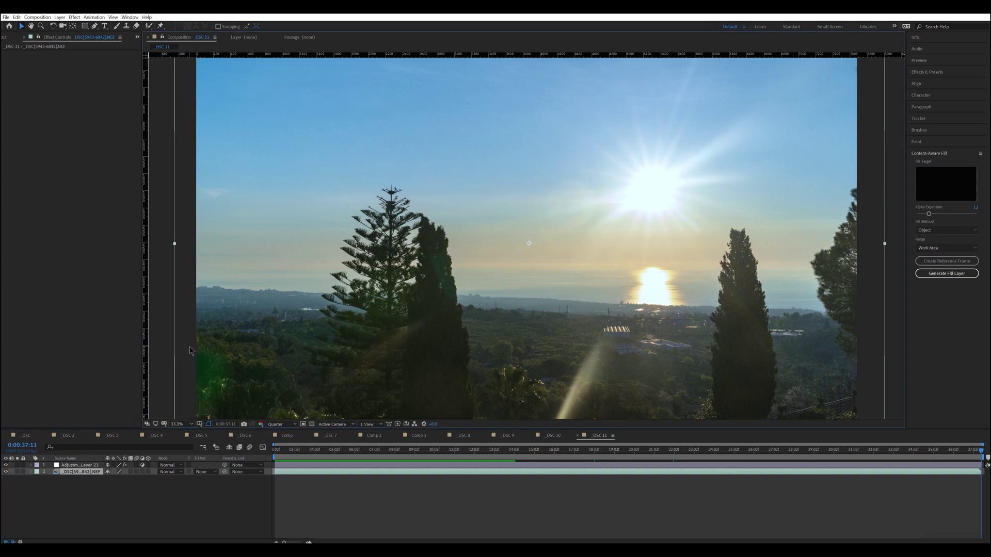
{"action": "left_click", "coordinate": [192, 422]}
{"action": "left_click", "coordinate": [187, 336]}
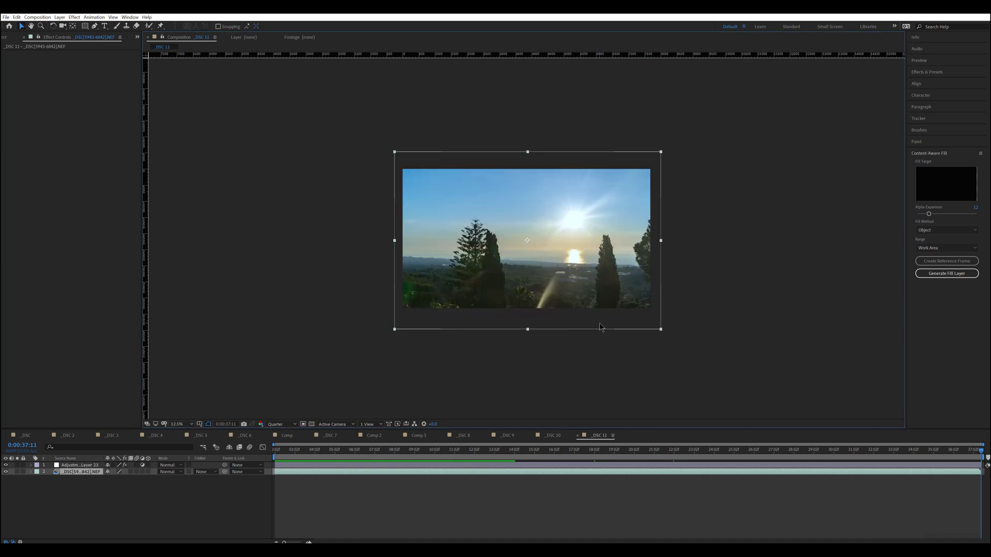
{"action": "left_click_drag", "start_coordinate": [606, 248], "coordinate": [601, 260]}
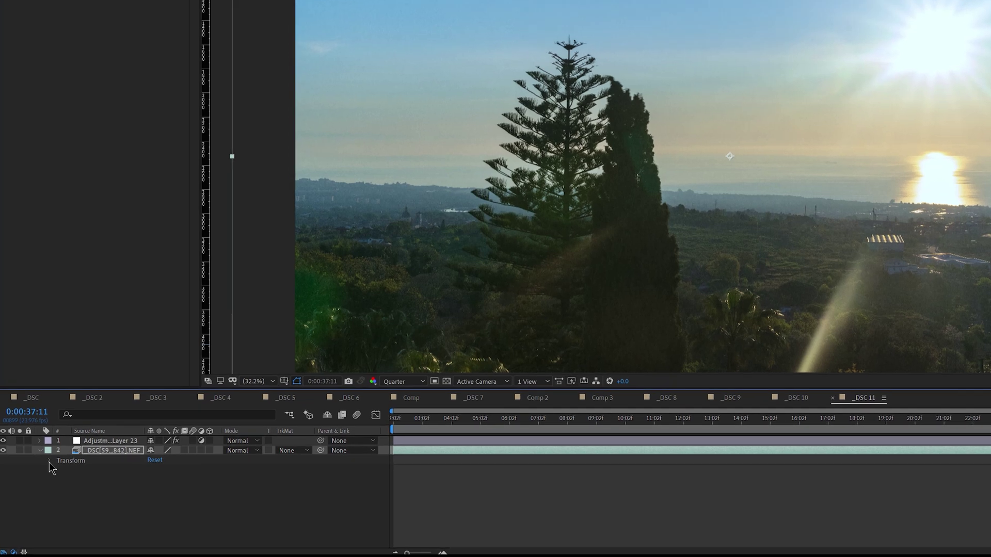
Scale the NEF footage layer to 105% and shift it down-left to 3399.2, 2650.1.
{"action": "left_click", "coordinate": [49, 461]}
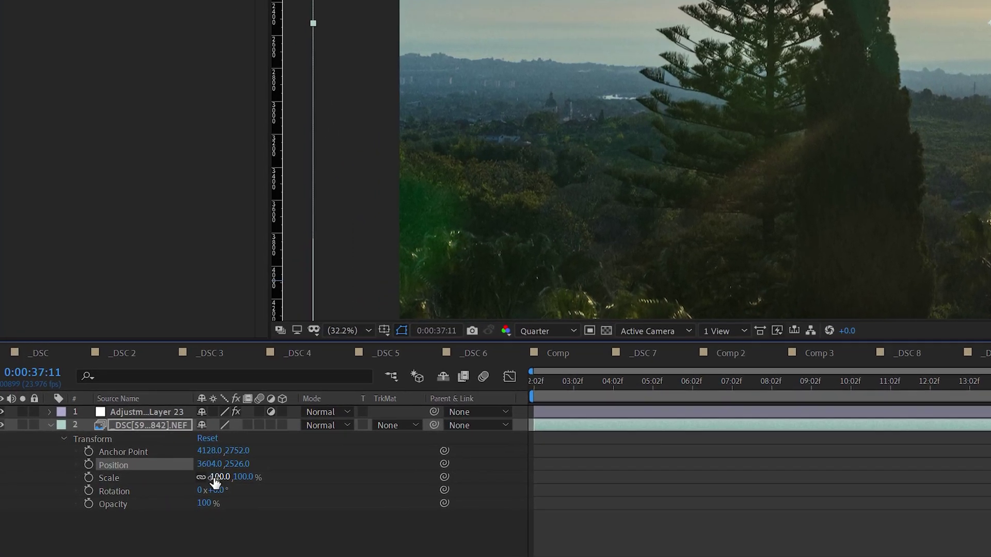
{"action": "left_click", "coordinate": [166, 488]}
{"action": "type", "text": "105"}
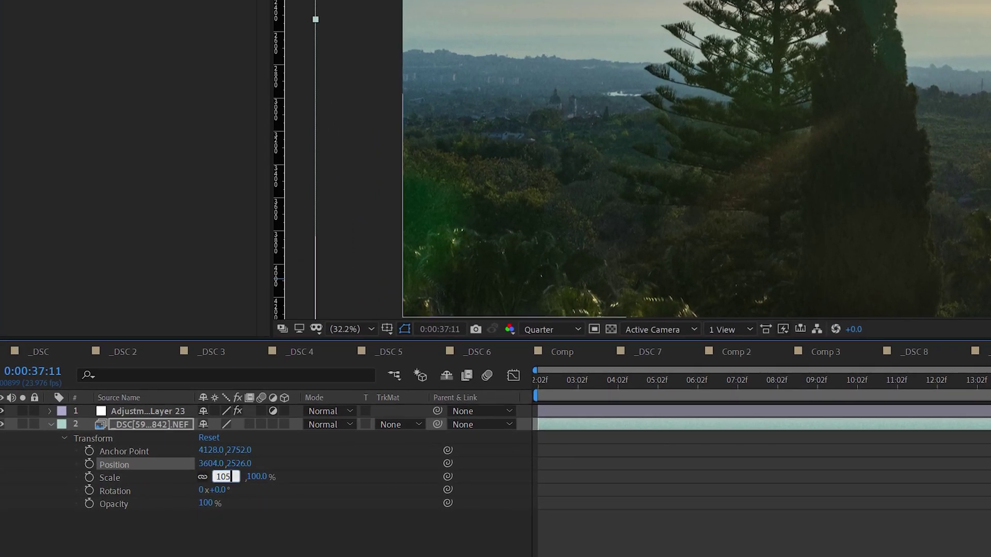
{"action": "key", "text": "Return"}
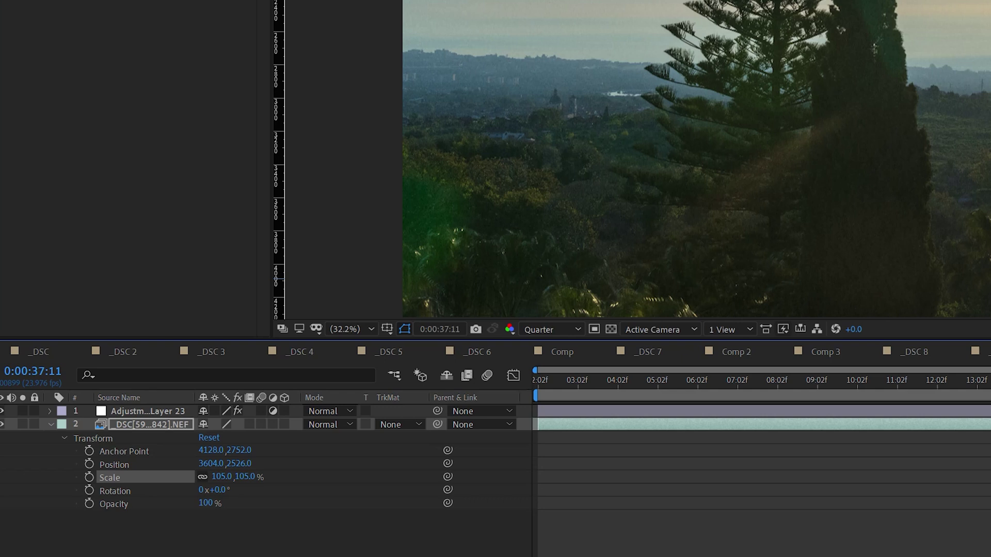
{"action": "left_click_drag", "start_coordinate": [988, 26], "coordinate": [968, 39]}
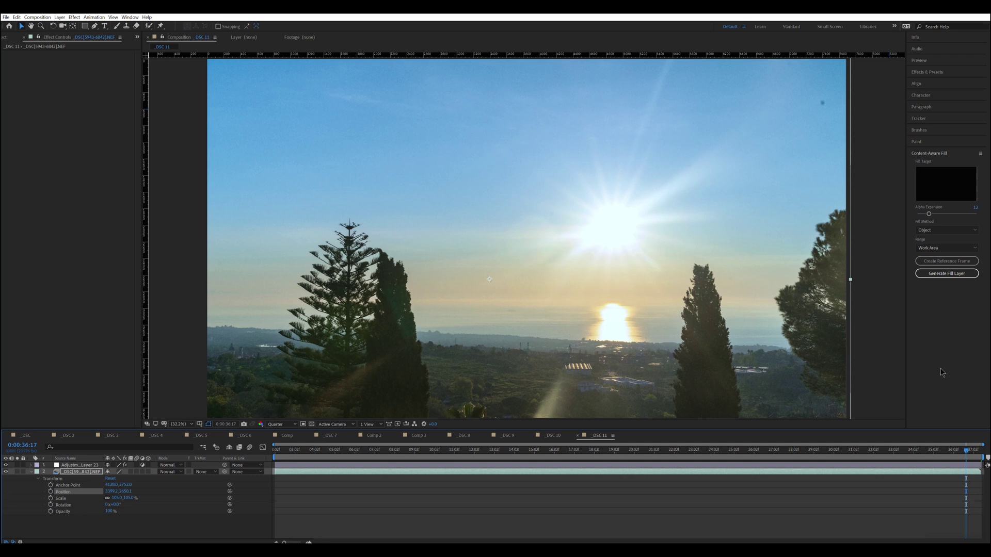
{"action": "left_click", "coordinate": [86, 466]}
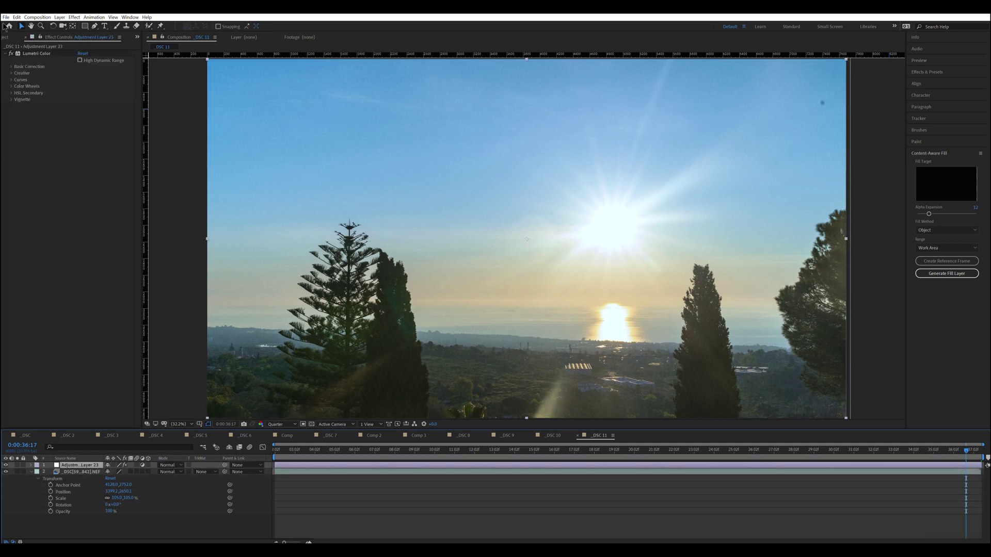
At about 19 seconds, tint the highlights with the Split Toning Highlight Tint wheel.
{"action": "left_click", "coordinate": [11, 74]}
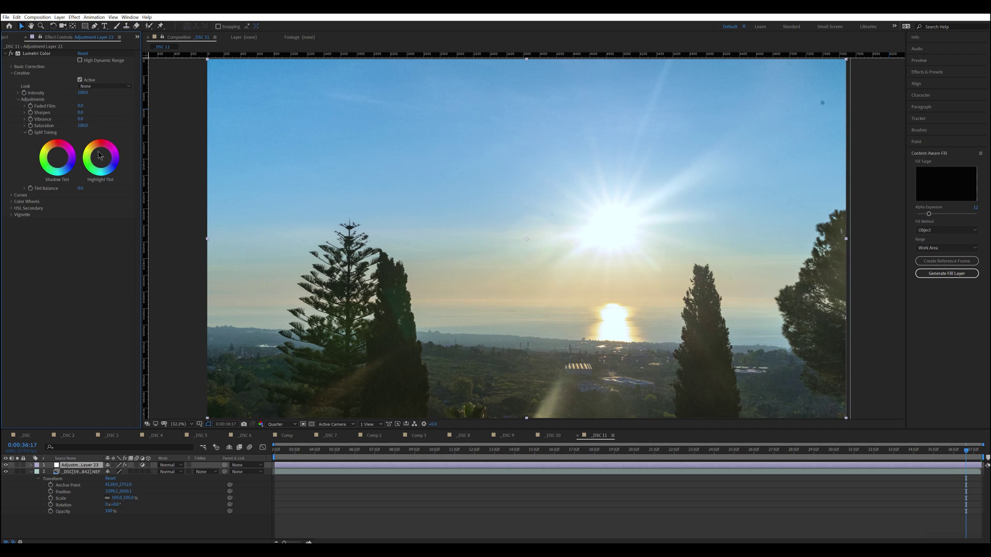
{"action": "left_click", "coordinate": [595, 451]}
{"action": "left_click_drag", "start_coordinate": [594, 453], "coordinate": [617, 454]}
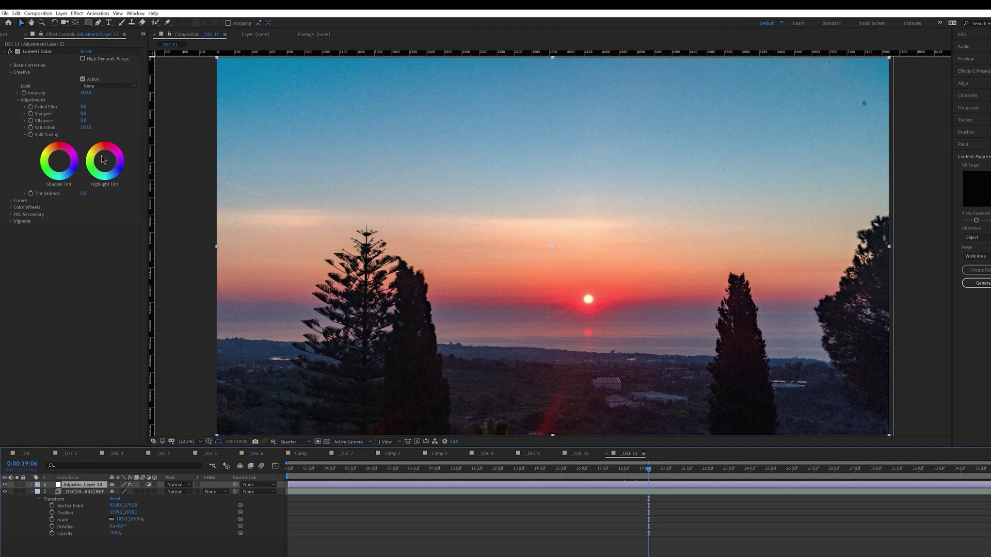
{"action": "left_click", "coordinate": [98, 152]}
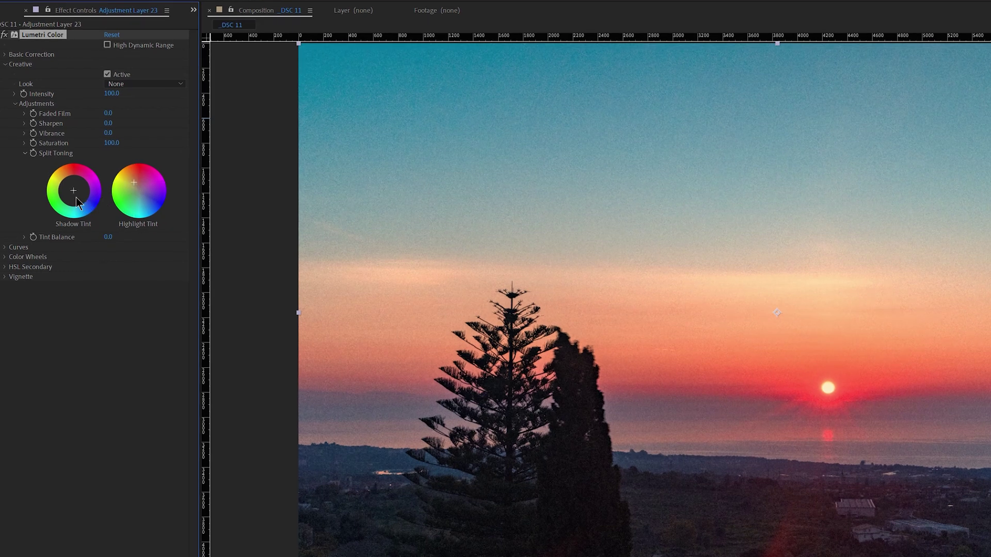
{"action": "left_click", "coordinate": [76, 196]}
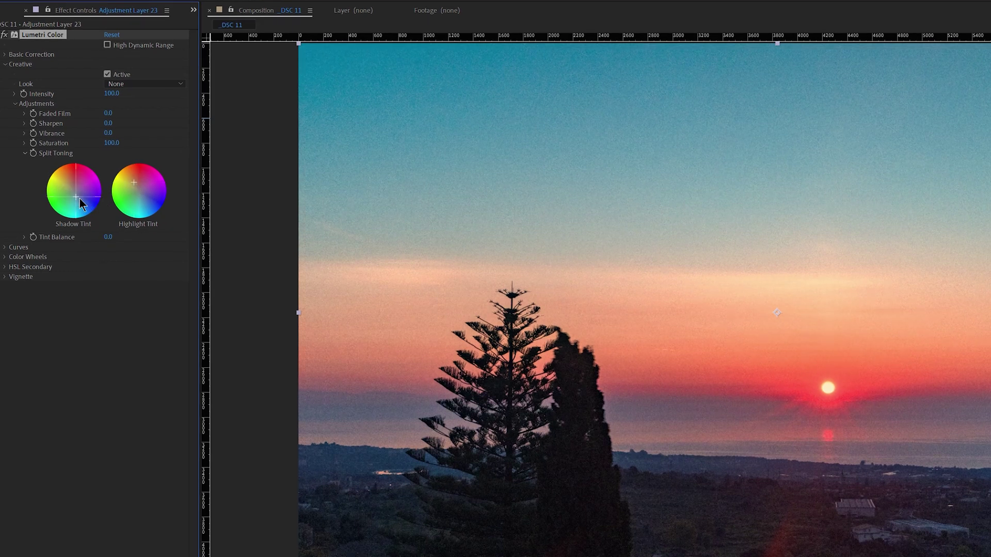
{"action": "left_click", "coordinate": [80, 202]}
{"action": "left_click", "coordinate": [133, 183]}
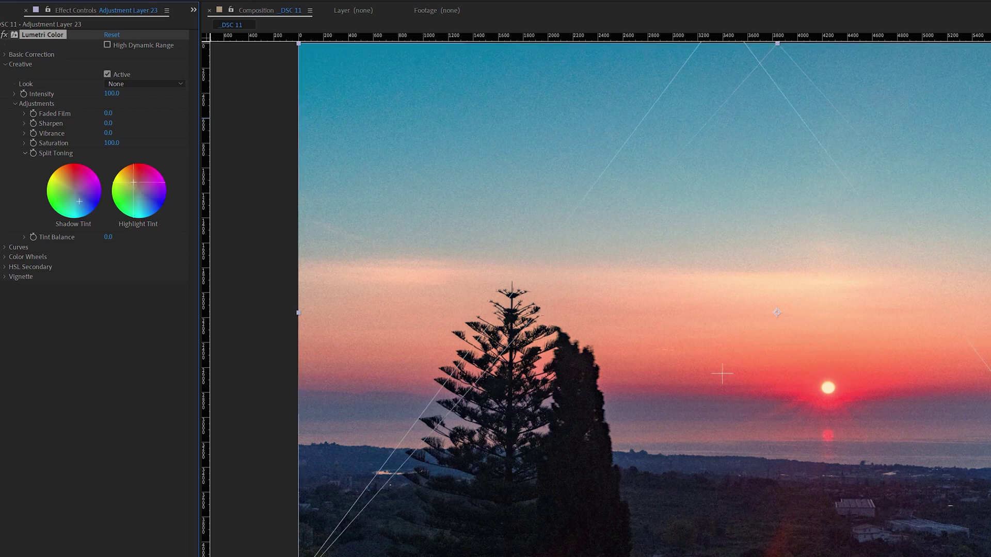
{"action": "left_click_drag", "start_coordinate": [133, 182], "coordinate": [129, 179]}
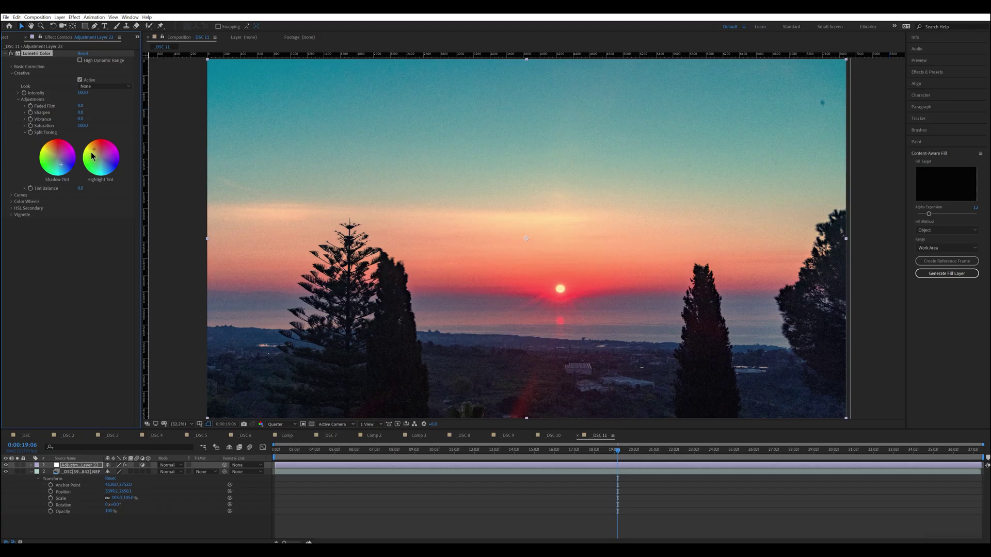
{"action": "left_click_drag", "start_coordinate": [94, 150], "coordinate": [93, 150]}
{"action": "left_click_drag", "start_coordinate": [95, 150], "coordinate": [95, 150]}
Reset Shadow Tint to neutral and toggle Creative off and on to compare.
{"action": "double_click", "coordinate": [60, 165]}
{"action": "left_click", "coordinate": [80, 81]}
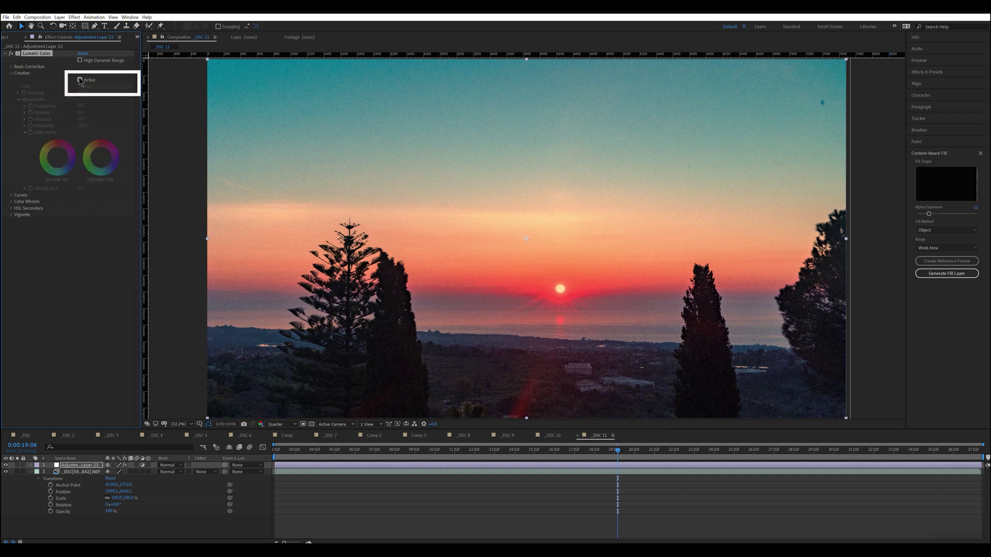
{"action": "left_click", "coordinate": [80, 81]}
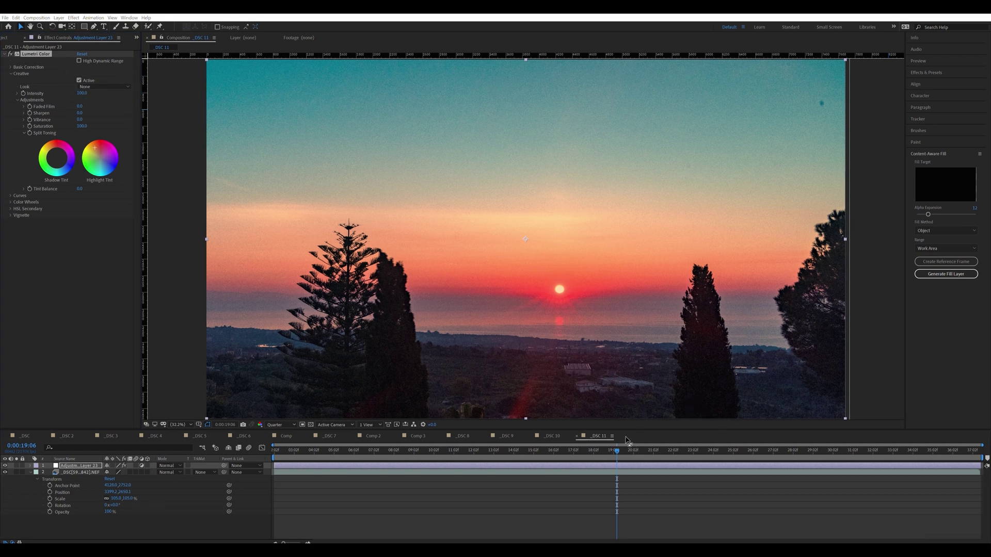
{"action": "mouse_move", "coordinate": [619, 454]}
{"action": "left_mouse_down"}
{"action": "mouse_move", "coordinate": [643, 455]}
{"action": "mouse_move", "coordinate": [619, 454]}
{"action": "left_mouse_up"}
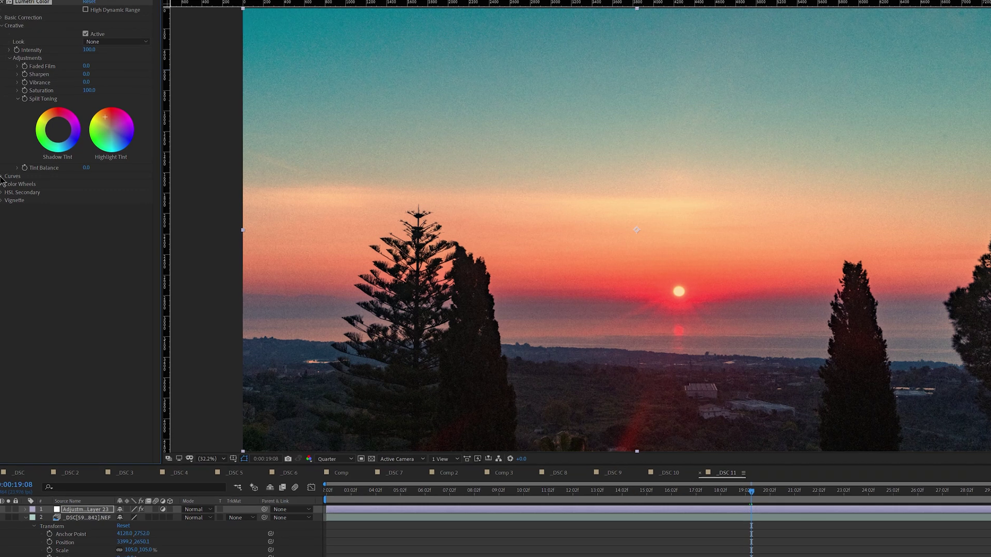
{"action": "left_click", "coordinate": [11, 196]}
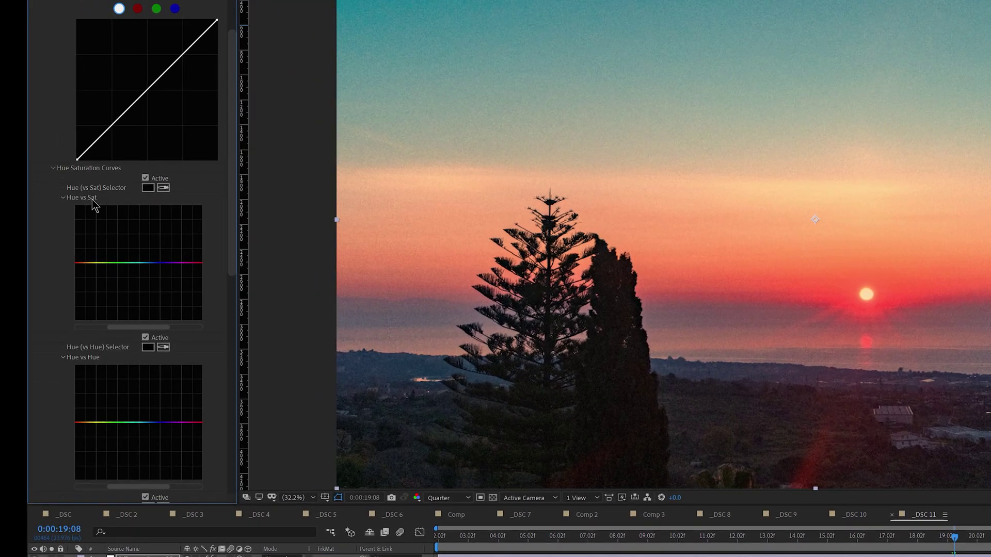
Sample the red sun in Hue vs Sat and lower the saturation of those hues.
{"action": "left_click", "coordinate": [163, 188]}
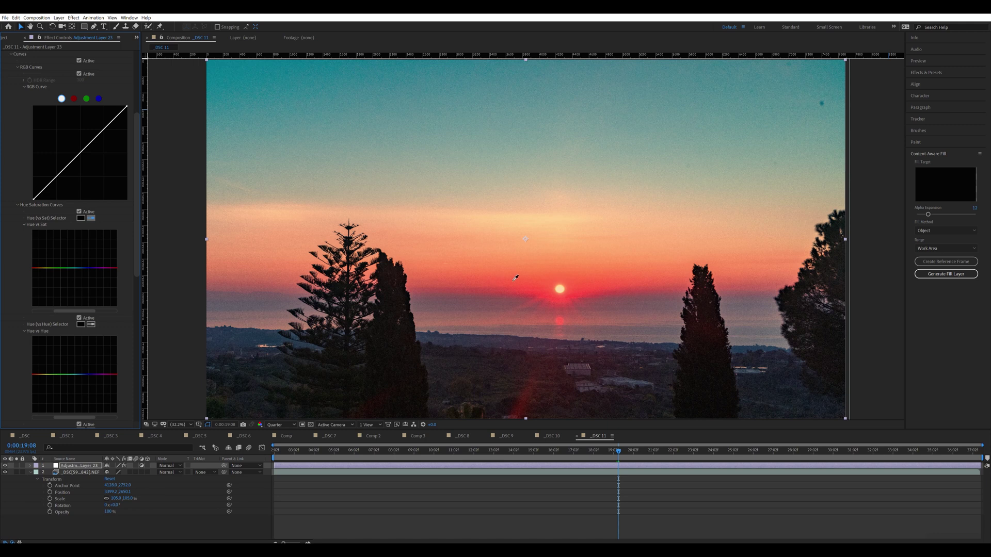
{"action": "left_click", "coordinate": [546, 290]}
{"action": "left_click_drag", "start_coordinate": [34, 268], "coordinate": [33, 272]}
Sample the sun in Hue vs Hue and shift the reds toward warm orange.
{"action": "scroll", "coordinate": [83, 273], "scroll_direction": "down", "scroll_amount": 1}
{"action": "left_click", "coordinate": [90, 307]}
{"action": "left_click", "coordinate": [540, 292]}
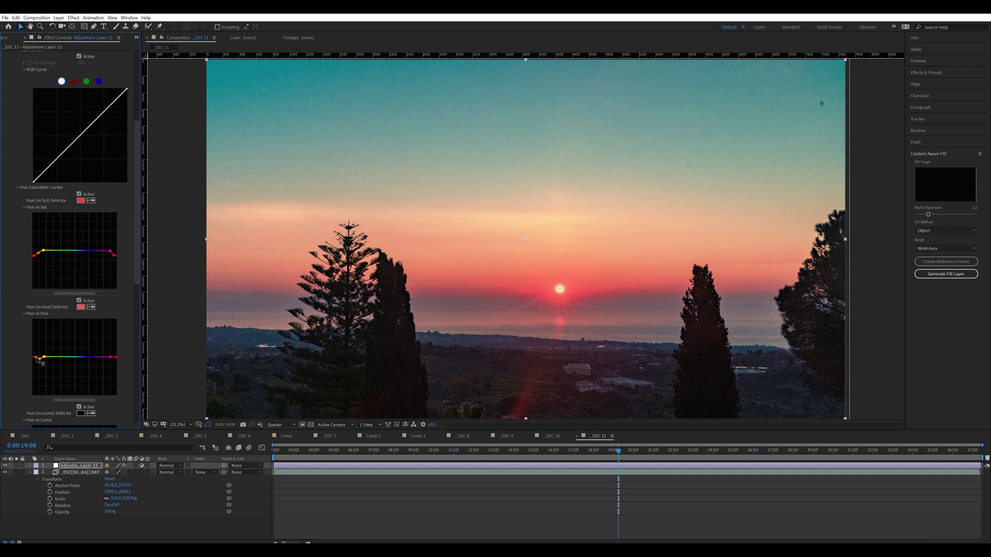
{"action": "left_click_drag", "start_coordinate": [35, 357], "coordinate": [34, 360]}
{"action": "left_click_drag", "start_coordinate": [116, 357], "coordinate": [115, 359]}
{"action": "left_click_drag", "start_coordinate": [35, 360], "coordinate": [34, 361]}
{"action": "left_click", "coordinate": [79, 301]}
{"action": "left_click", "coordinate": [79, 300]}
Darken the sampled orange hues in Hue vs Luma, then disable that curve.
{"action": "scroll", "coordinate": [91, 311], "scroll_direction": "down", "scroll_amount": 4}
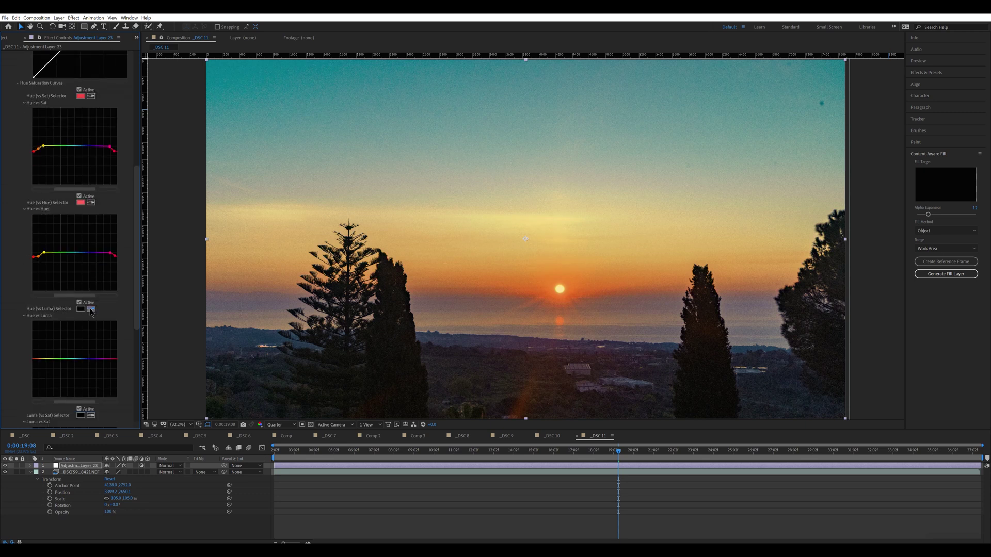
{"action": "left_click", "coordinate": [551, 291]}
{"action": "left_click_drag", "start_coordinate": [37, 360], "coordinate": [36, 363]}
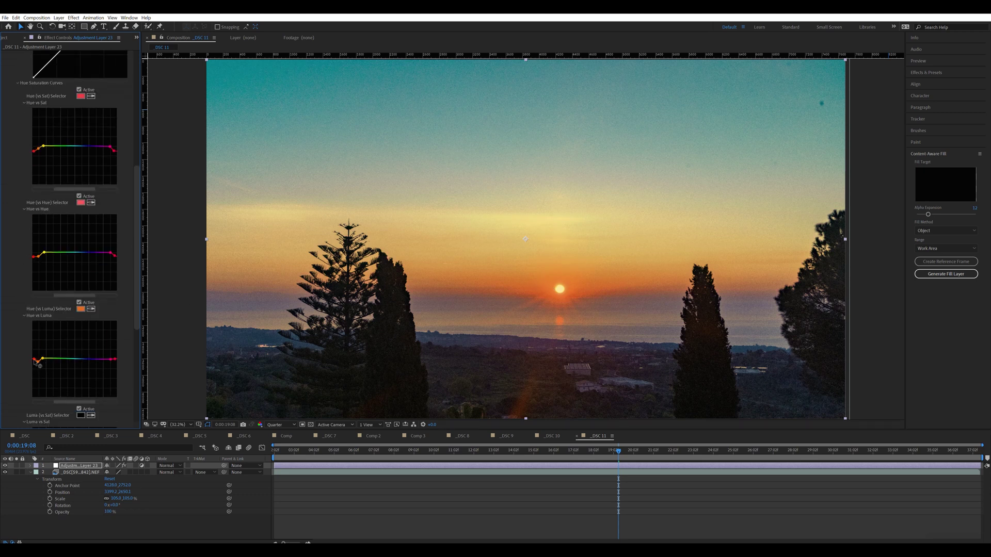
{"action": "left_click", "coordinate": [79, 303]}
Compare the RGB and all curves off and on, then add a new adjustment layer.
{"action": "scroll", "coordinate": [90, 248], "scroll_direction": "up", "scroll_amount": 6}
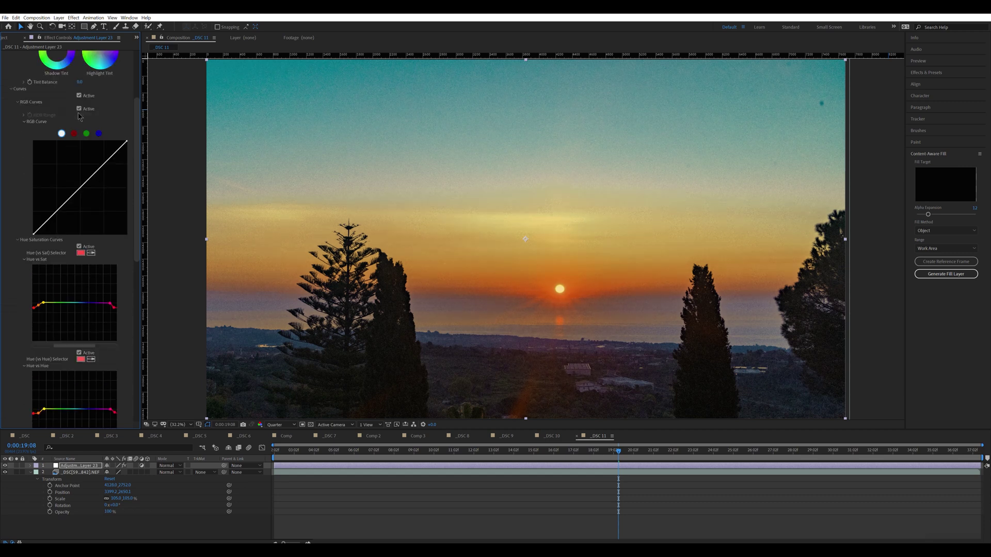
{"action": "left_click", "coordinate": [79, 109]}
{"action": "left_click", "coordinate": [79, 109]}
{"action": "left_click", "coordinate": [79, 96]}
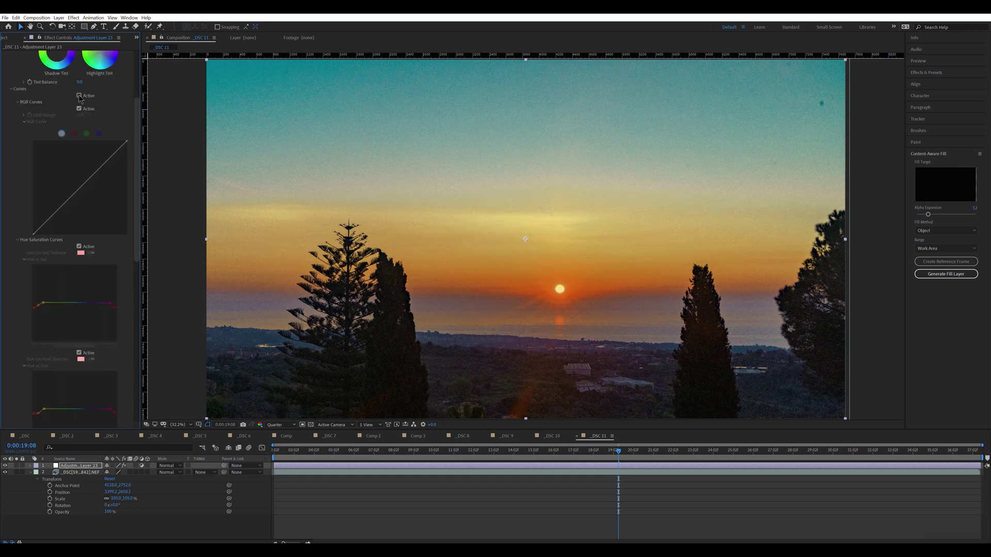
{"action": "left_click", "coordinate": [79, 96]}
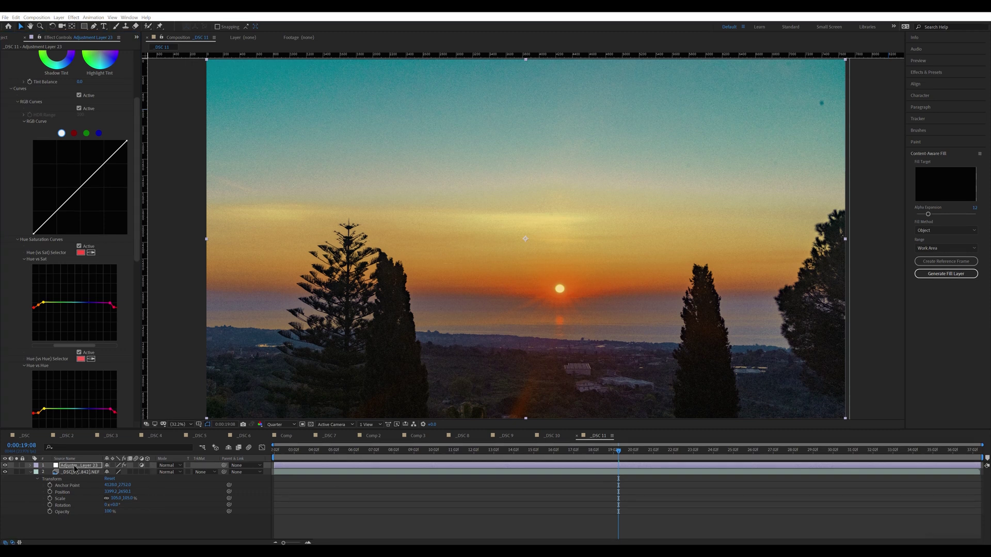
{"action": "left_click", "coordinate": [31, 473]}
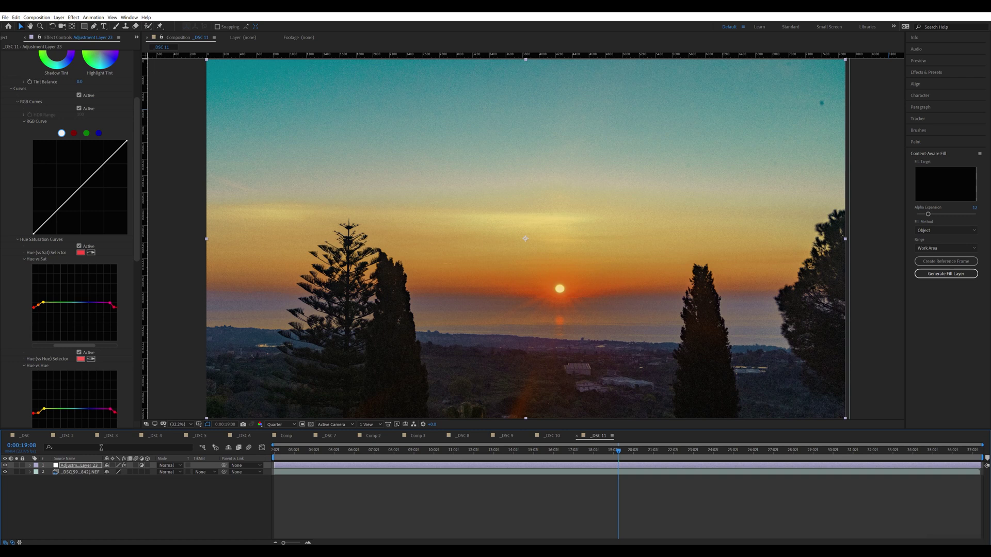
{"action": "key", "text": "ctrl+alt+y"}
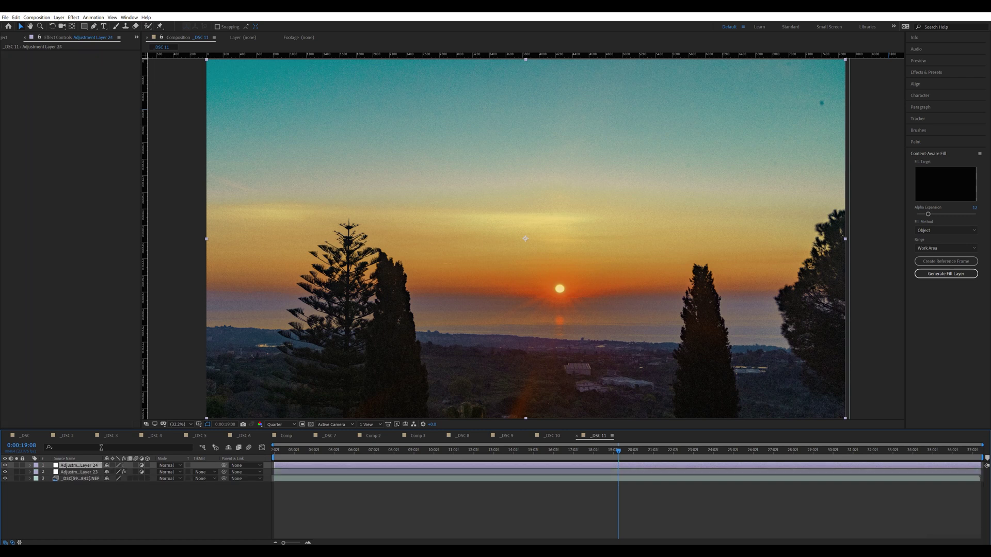
Apply Lumetri Color to Adjustment Layer 24.
{"action": "left_click", "coordinate": [75, 18]}
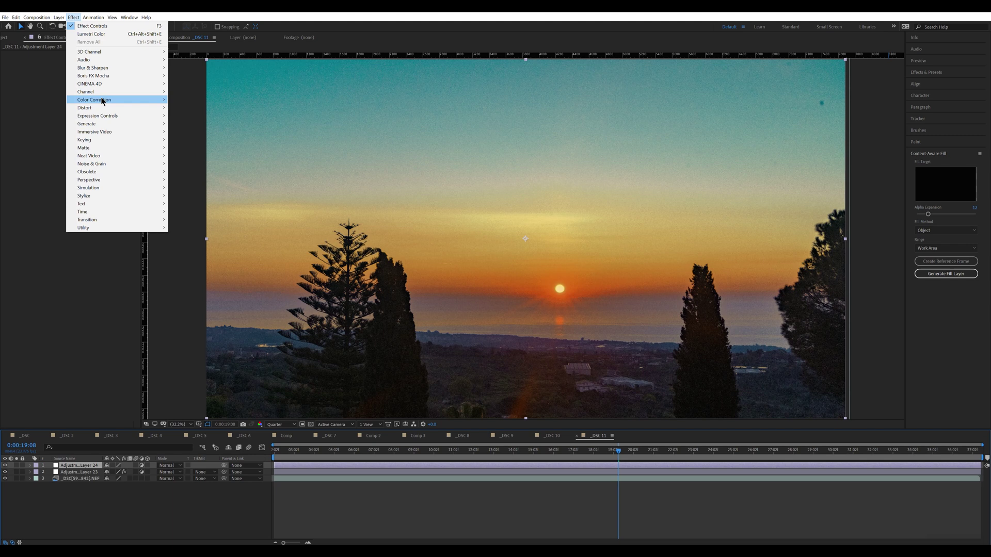
{"action": "mouse_move", "coordinate": [103, 101]}
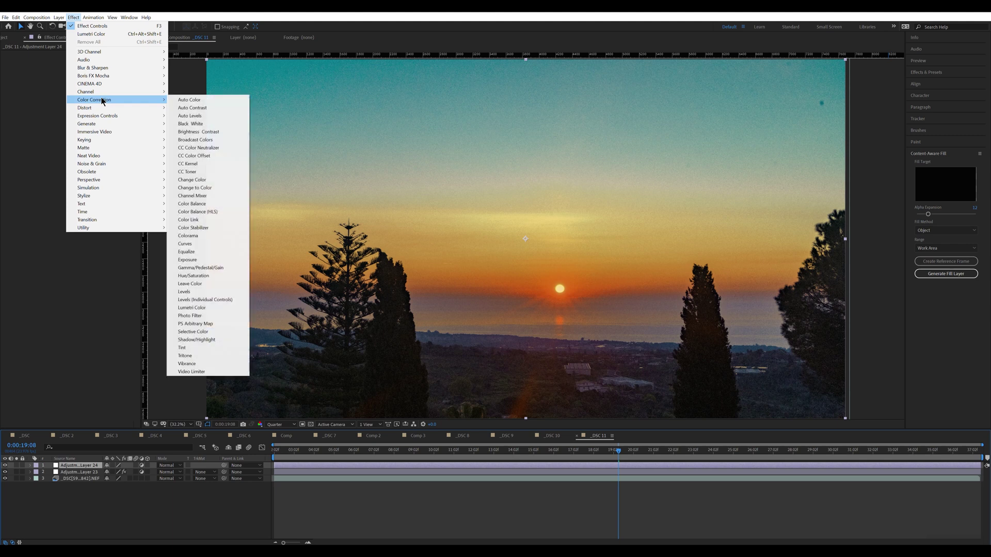
{"action": "left_click", "coordinate": [197, 308]}
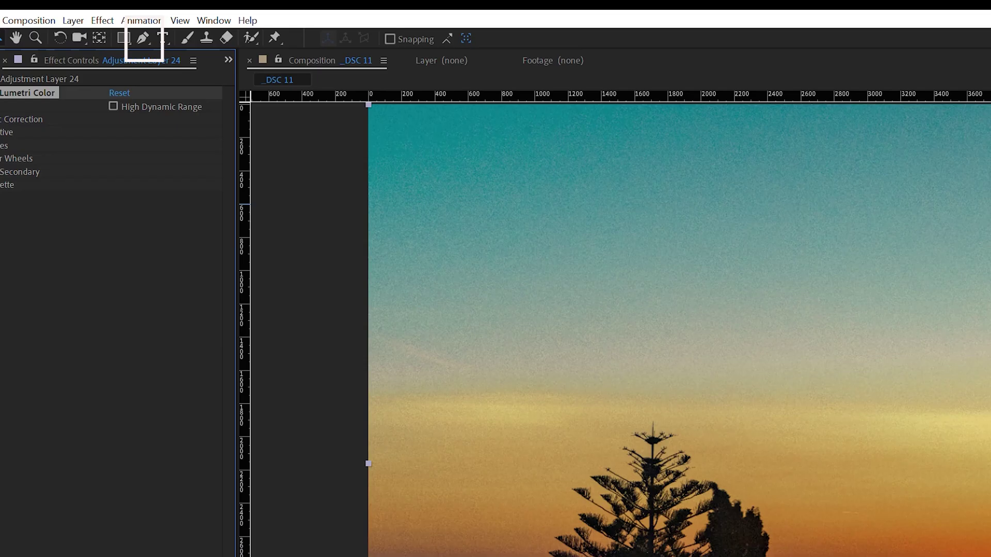
Draw a closed Pen mask along the coastline around the land below the horizon.
{"action": "left_click", "coordinate": [143, 39]}
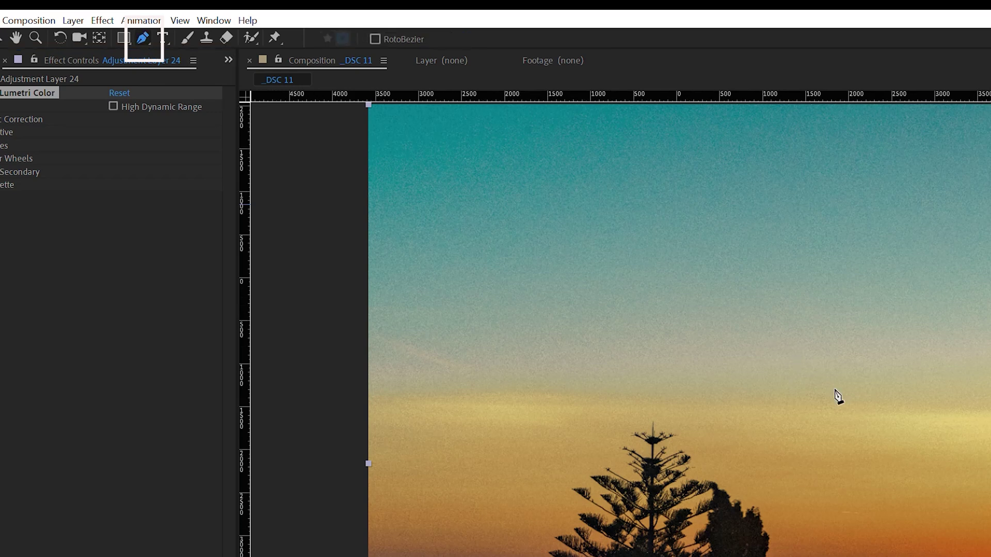
{"action": "scroll", "coordinate": [836, 398], "scroll_direction": "down", "scroll_amount": 4}
{"action": "left_click", "coordinate": [659, 554]}
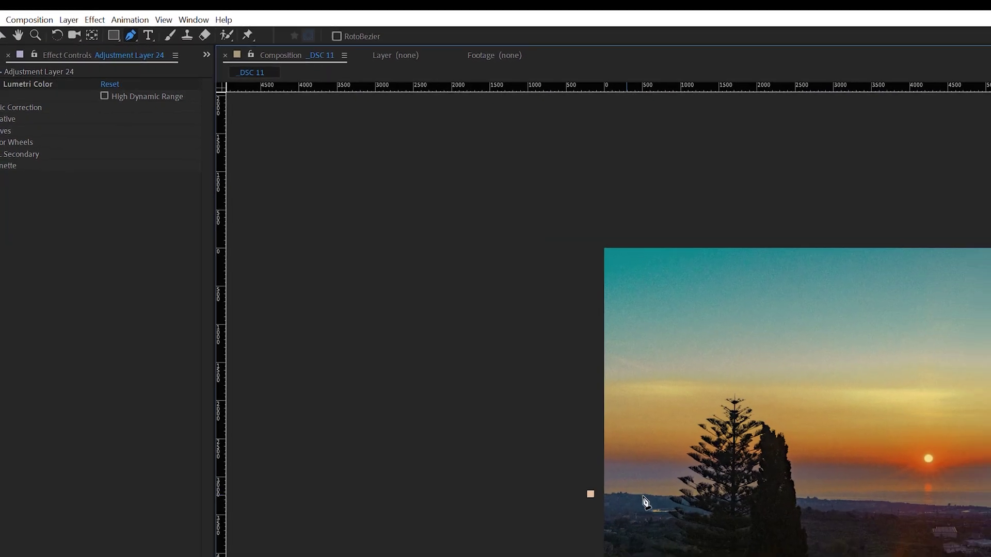
{"action": "left_click", "coordinate": [769, 555]}
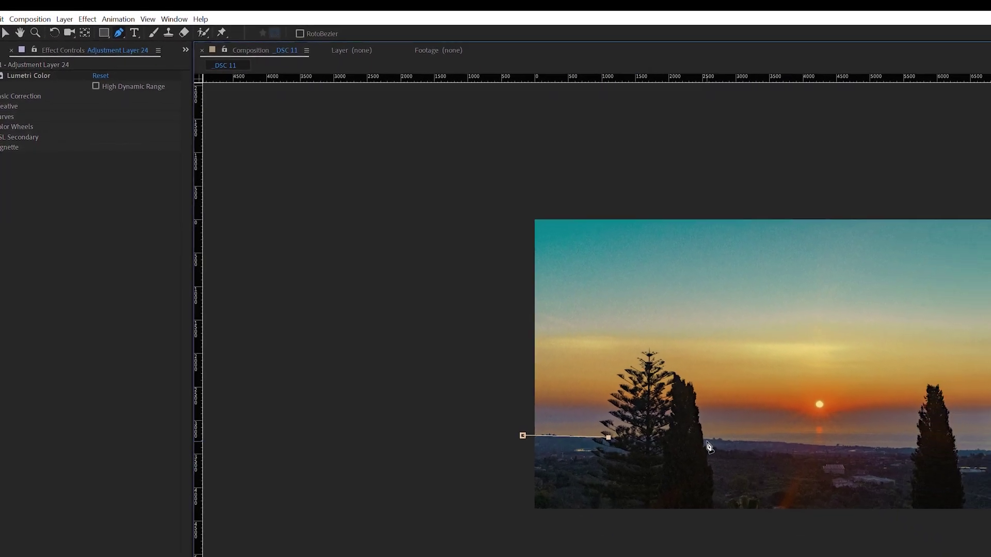
{"action": "left_click", "coordinate": [716, 442]}
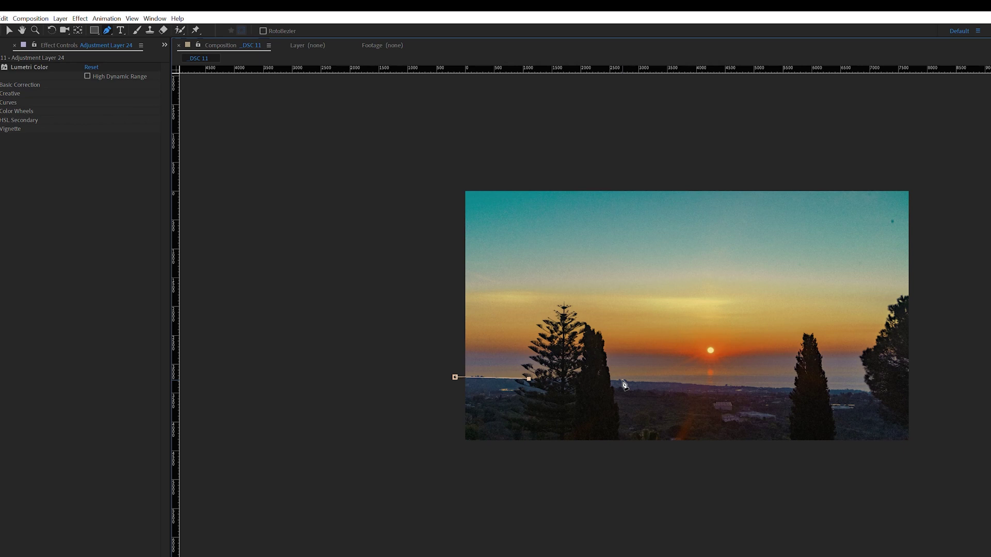
{"action": "left_click", "coordinate": [785, 444]}
{"action": "left_click", "coordinate": [631, 327]}
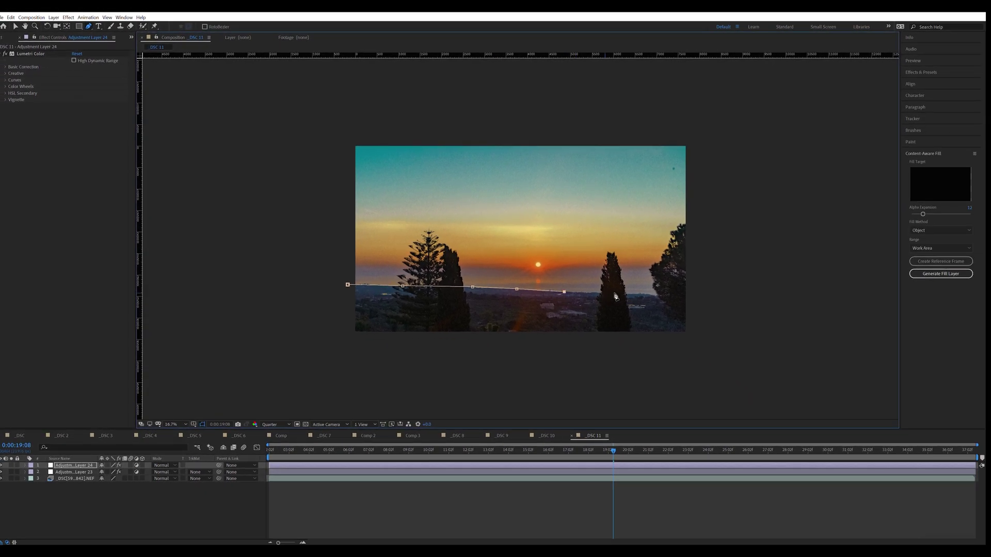
{"action": "left_click", "coordinate": [690, 328]}
{"action": "left_click", "coordinate": [652, 295]}
{"action": "left_click", "coordinate": [663, 296]}
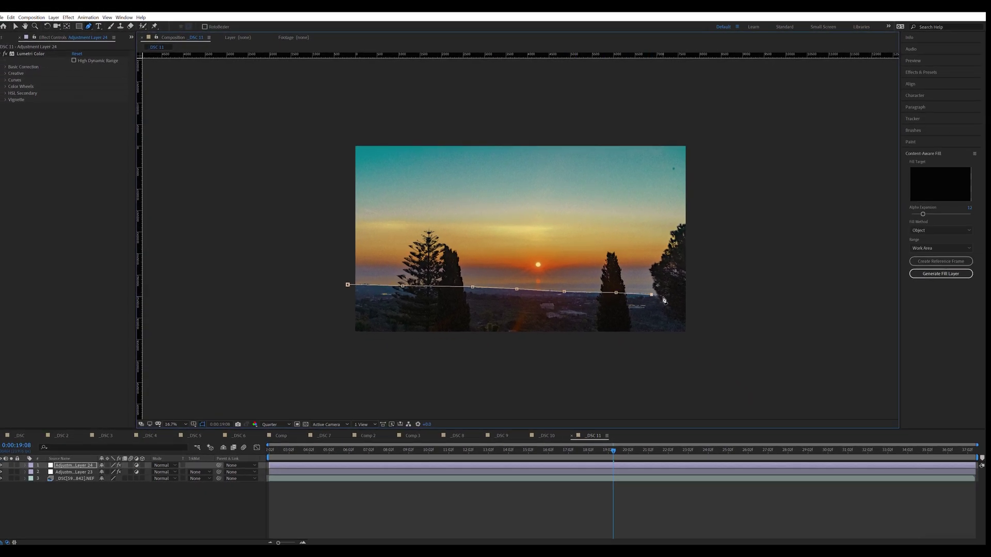
{"action": "left_click", "coordinate": [691, 294]}
{"action": "left_click", "coordinate": [692, 338]}
{"action": "left_click", "coordinate": [350, 337]}
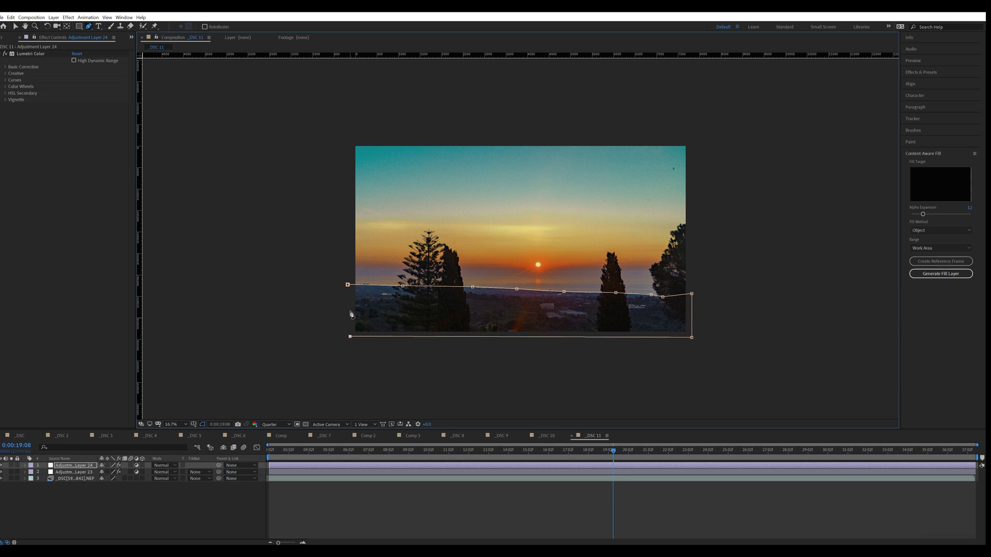
{"action": "left_click", "coordinate": [347, 284]}
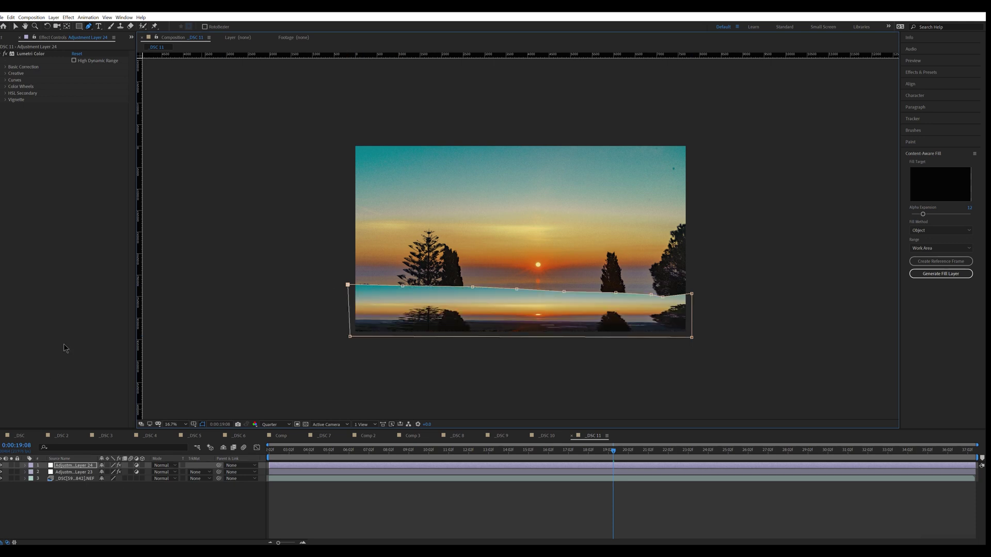
Set the Basic Correction Shadows to 10 for the coast.
{"action": "left_click", "coordinate": [5, 68]}
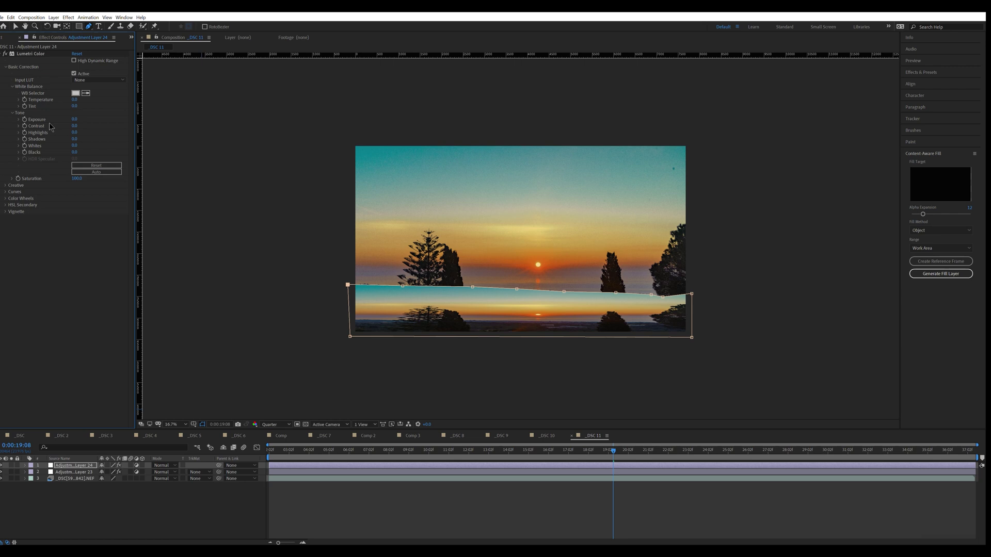
{"action": "left_click", "coordinate": [74, 139]}
{"action": "key", "text": "Return"}
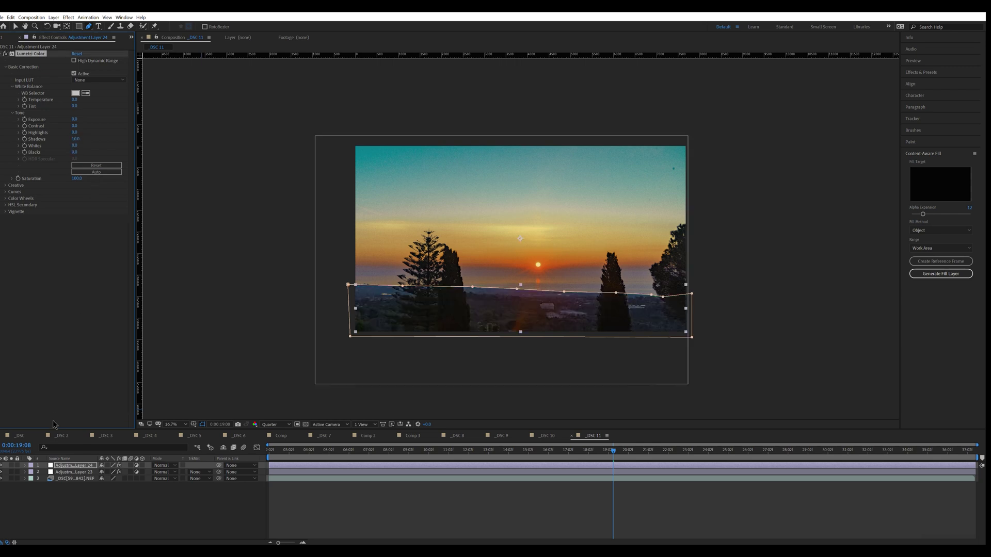
Give Mask 1 on Adjustment Layer 24 a 90-pixel feather.
{"action": "left_click", "coordinate": [25, 466]}
{"action": "left_click", "coordinate": [32, 472]}
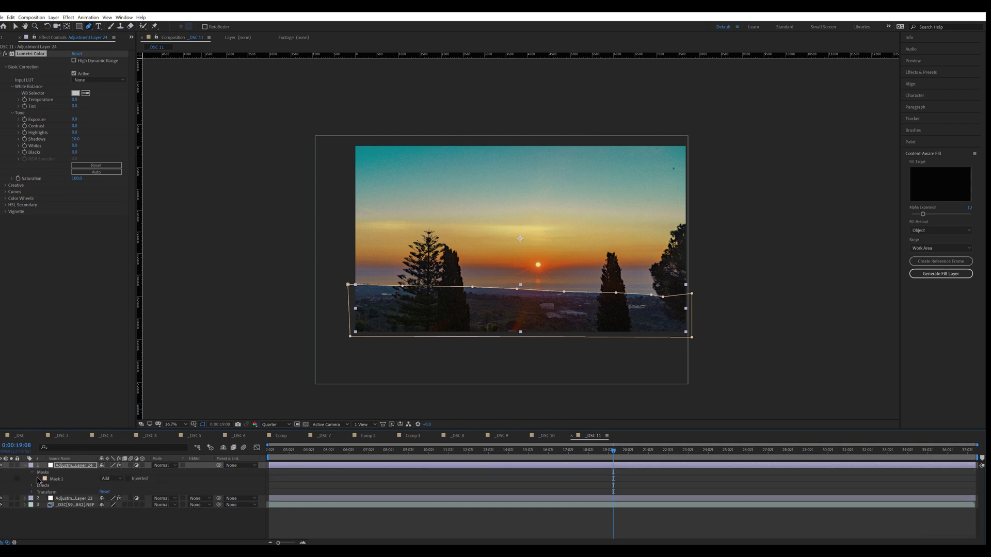
{"action": "left_click", "coordinate": [39, 480]}
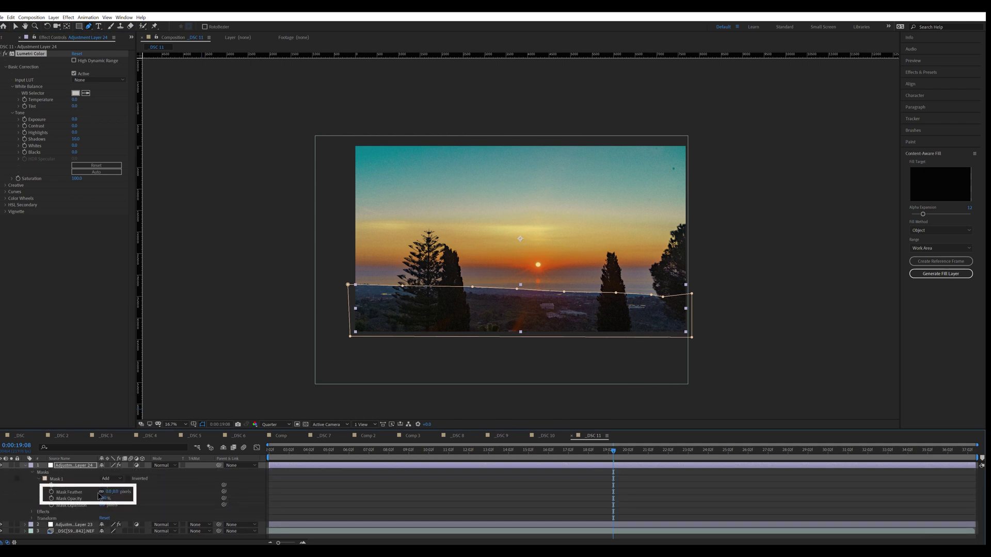
{"action": "left_click", "coordinate": [109, 492]}
{"action": "key", "text": "Return"}
Add a Hue vs Sat dip desaturating cyan-blue hues, with the view at 32.2%.
{"action": "left_click", "coordinate": [7, 193]}
{"action": "scroll", "coordinate": [54, 292], "scroll_direction": "down", "scroll_amount": 3}
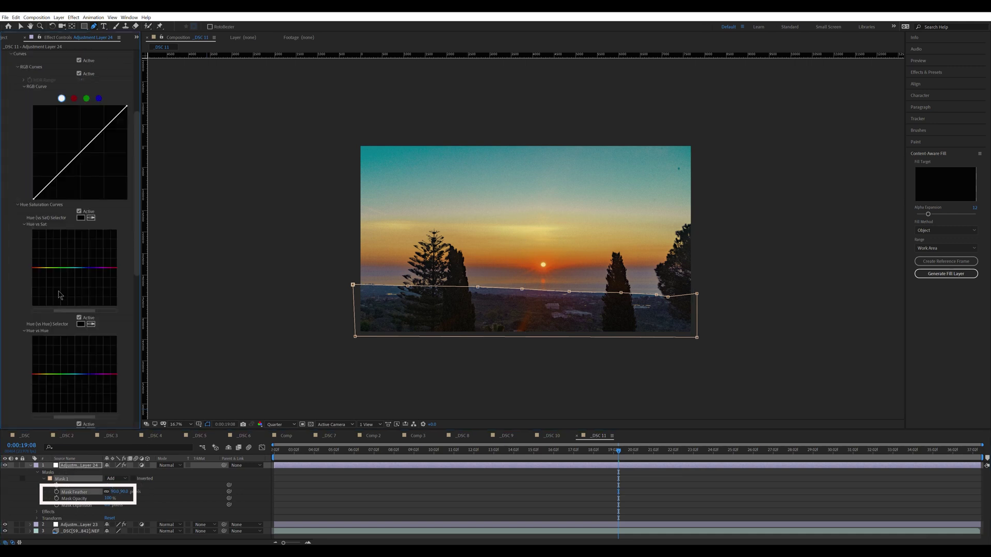
{"action": "mouse_move", "coordinate": [89, 268]}
{"action": "left_mouse_down"}
{"action": "mouse_move", "coordinate": [78, 274]}
{"action": "mouse_move", "coordinate": [92, 279]}
{"action": "mouse_move", "coordinate": [78, 277]}
{"action": "left_mouse_up"}
{"action": "left_click", "coordinate": [180, 424]}
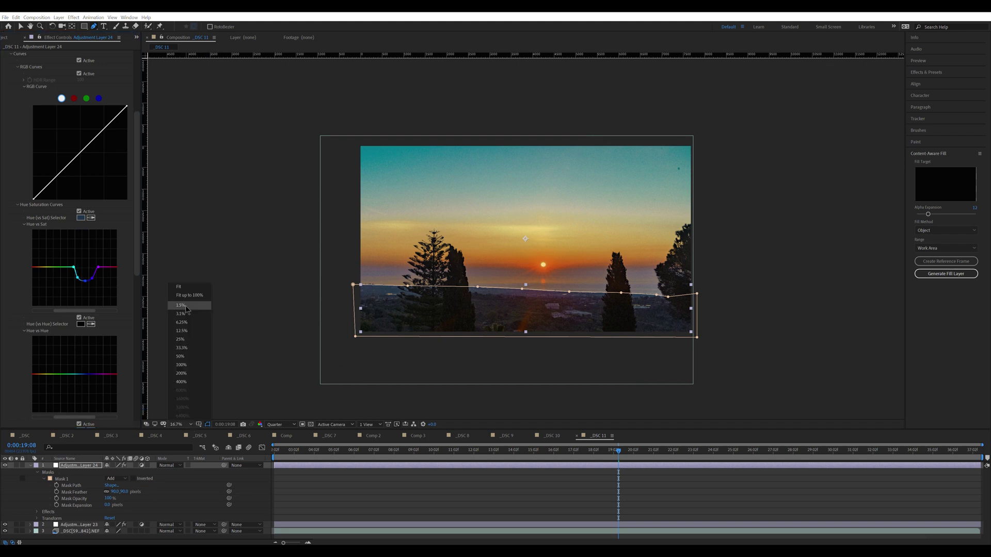
{"action": "left_click", "coordinate": [181, 348]}
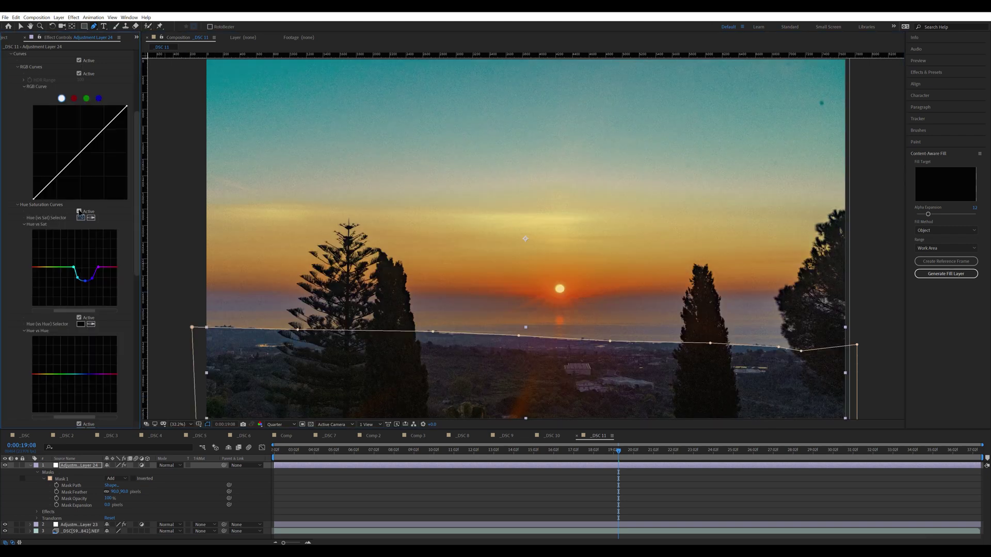
{"action": "mouse_move", "coordinate": [92, 279]}
{"action": "left_mouse_down"}
{"action": "mouse_move", "coordinate": [88, 287]}
{"action": "mouse_move", "coordinate": [104, 266]}
{"action": "mouse_move", "coordinate": [84, 285]}
{"action": "left_mouse_up"}
{"action": "key", "text": "ctrl+Down"}
{"action": "left_click", "coordinate": [20, 26]}
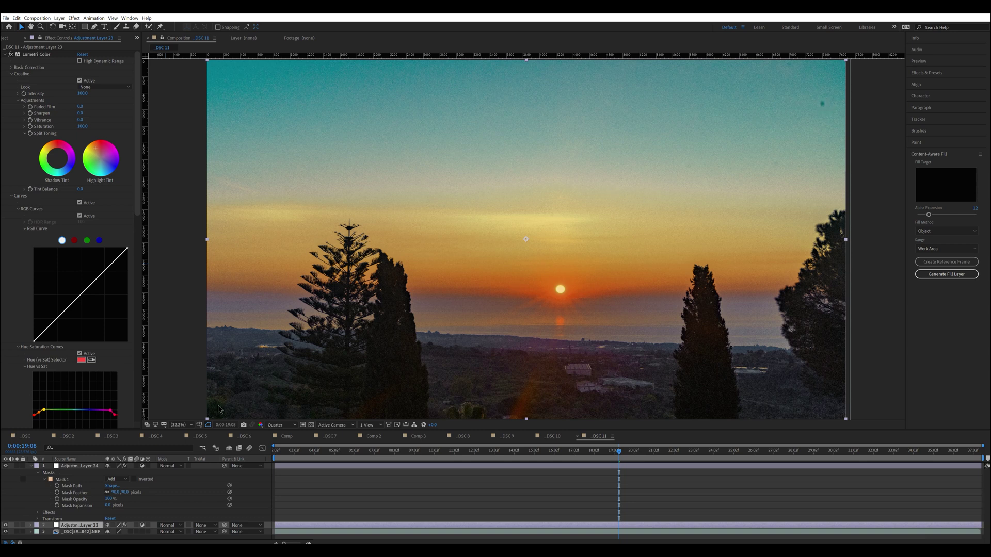
Add a new adjustment layer with the Dust & Scratches effect.
{"action": "left_click", "coordinate": [32, 467]}
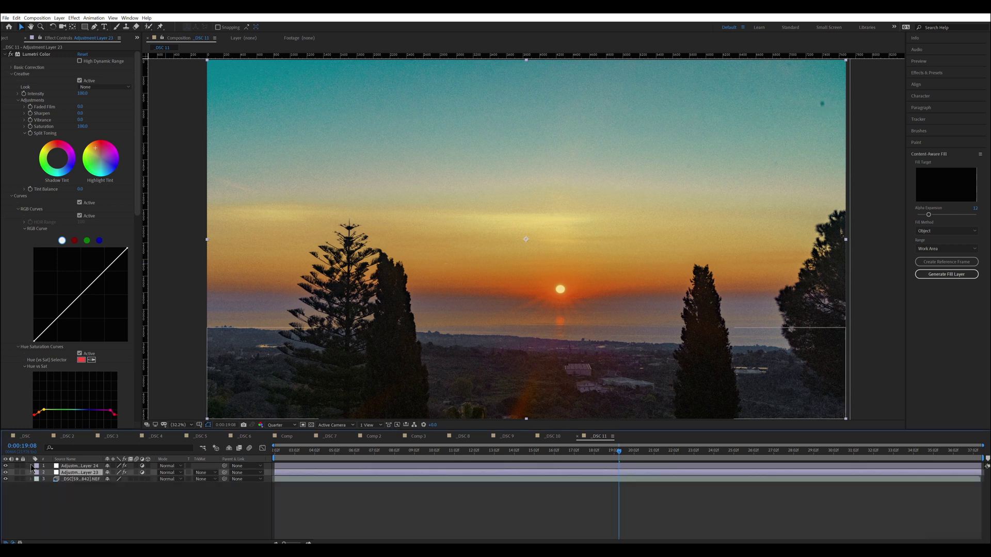
{"action": "key", "text": "ctrl+alt+y"}
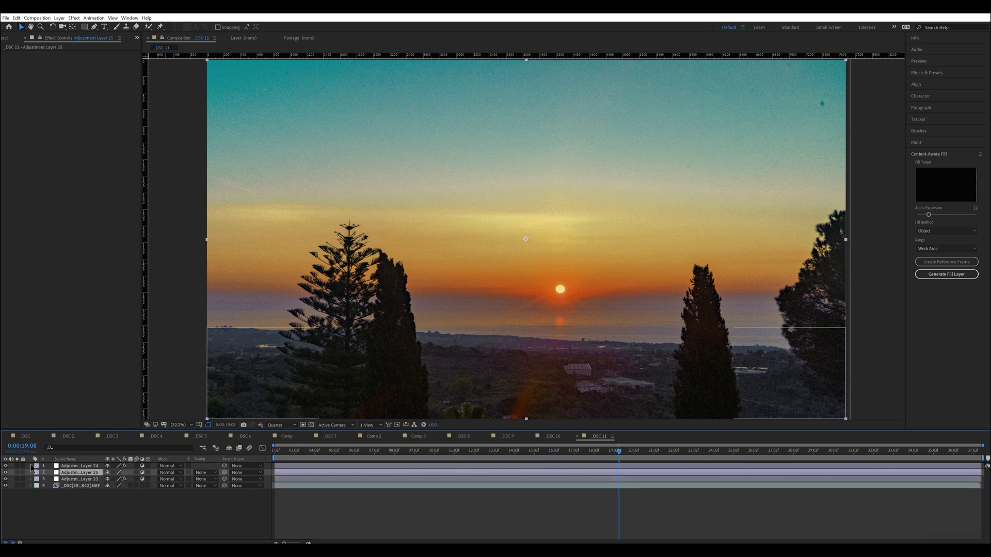
{"action": "left_click", "coordinate": [74, 18]}
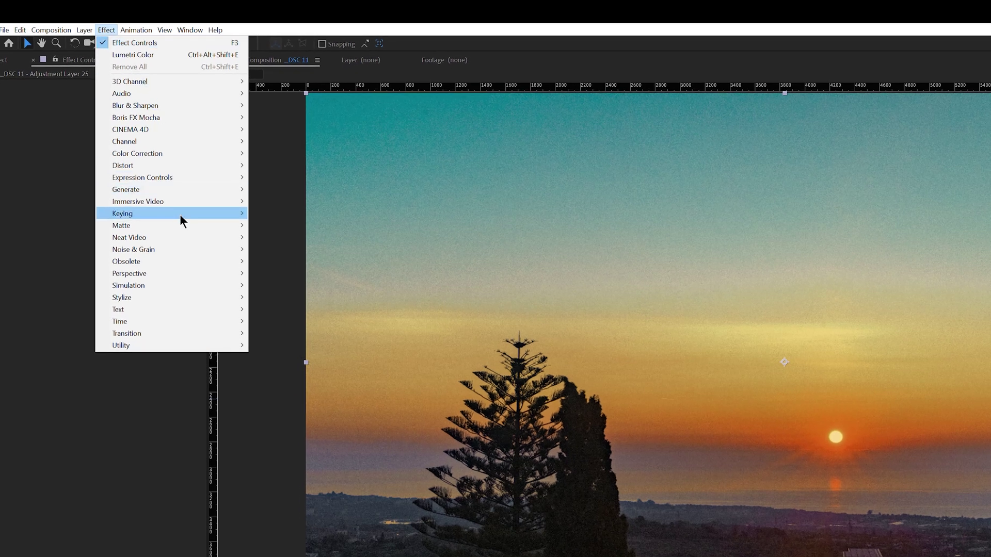
{"action": "mouse_move", "coordinate": [186, 250]}
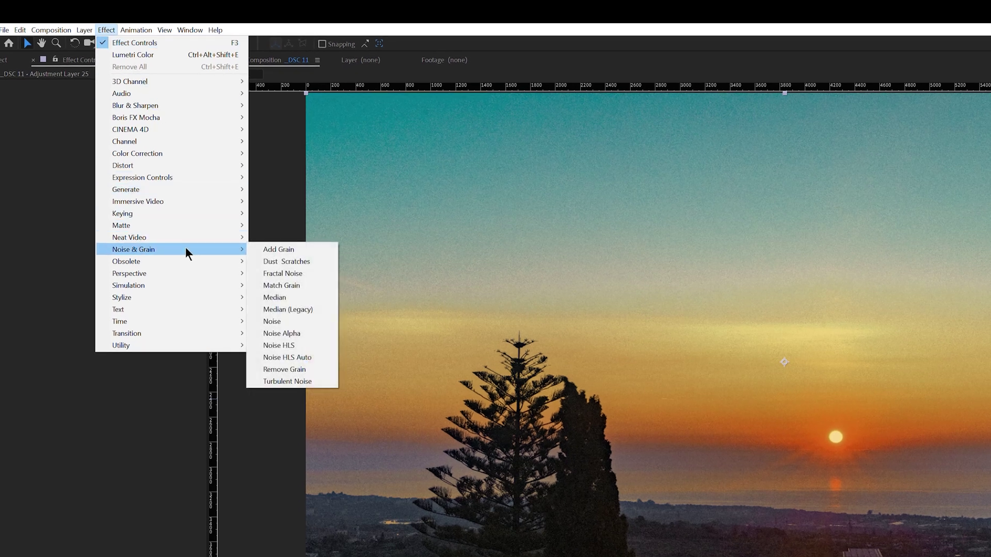
{"action": "left_click", "coordinate": [278, 262]}
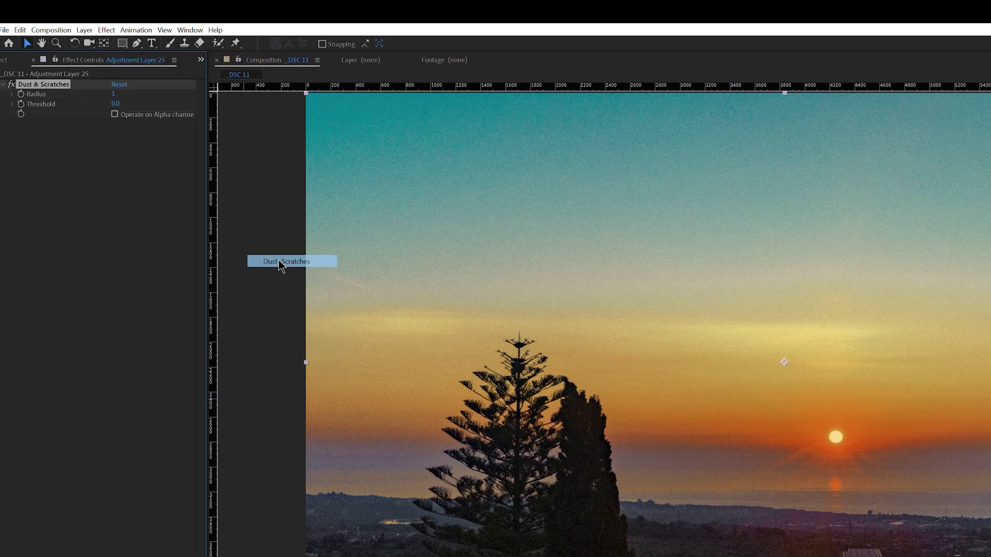
Draw two ellipse masks over the dust spots in the upper-right sky.
{"action": "left_click", "coordinate": [126, 47]}
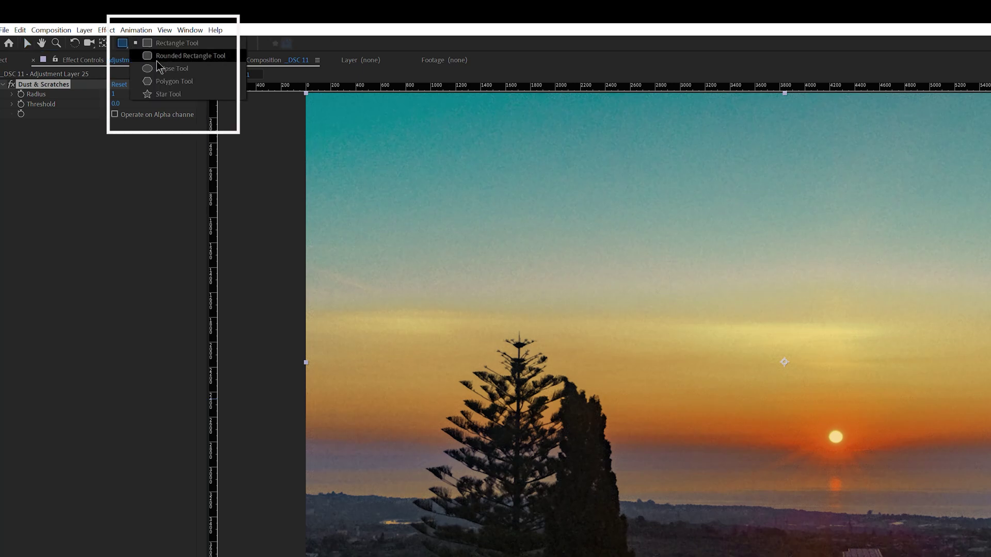
{"action": "left_click", "coordinate": [159, 69]}
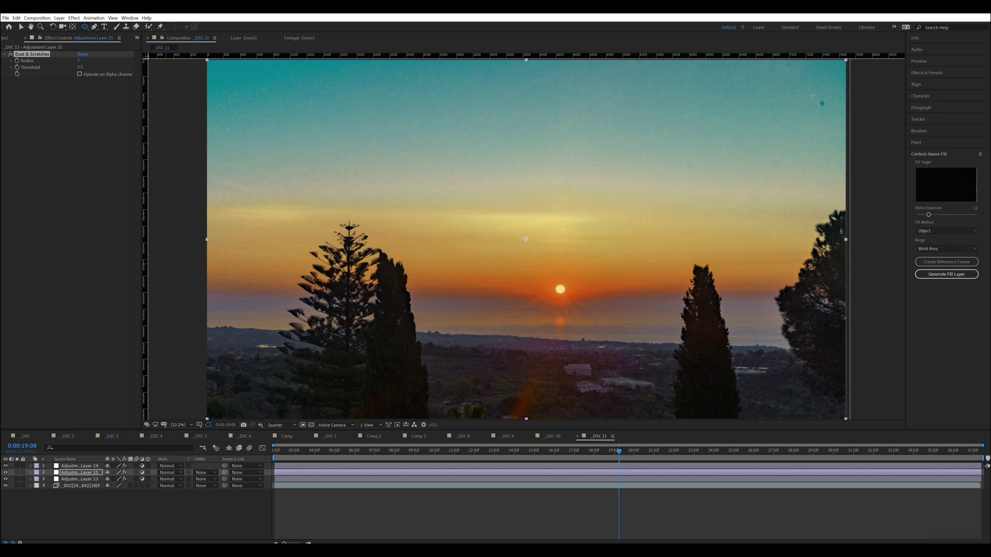
{"action": "left_click_drag", "start_coordinate": [813, 96], "coordinate": [830, 110]}
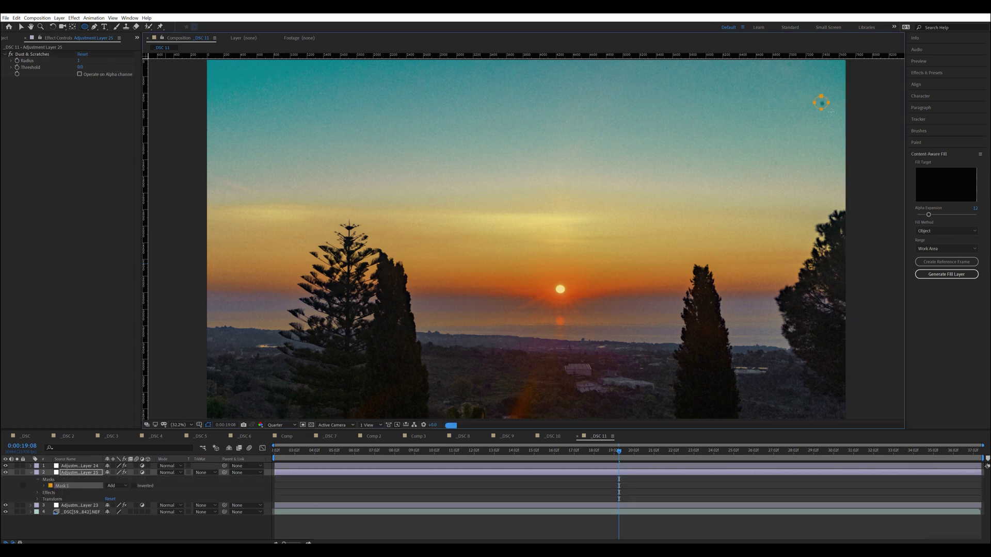
{"action": "left_click_drag", "start_coordinate": [779, 73], "coordinate": [799, 59]}
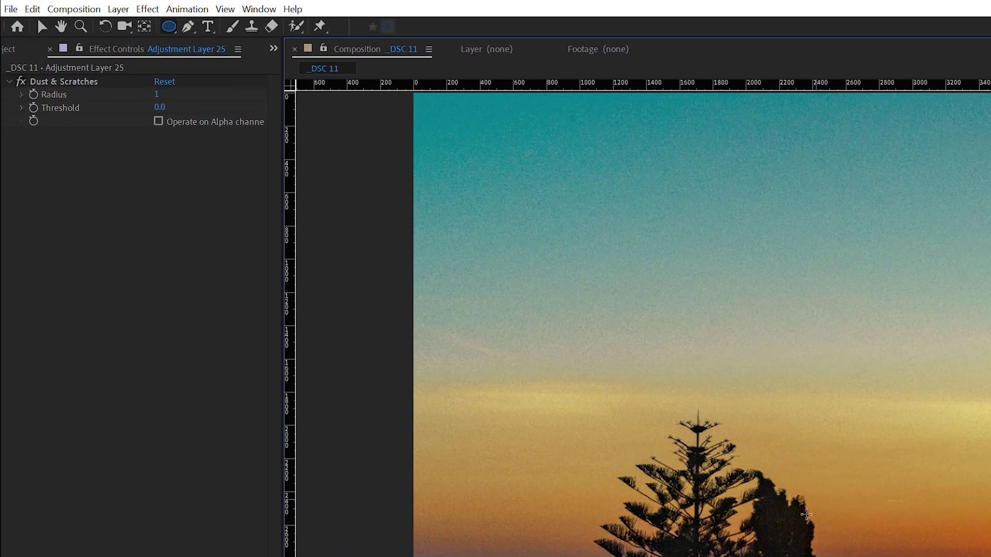
Set a 30-pixel feather on Adjustment Layer 25's dust-spot masks.
{"action": "left_click", "coordinate": [157, 95]}
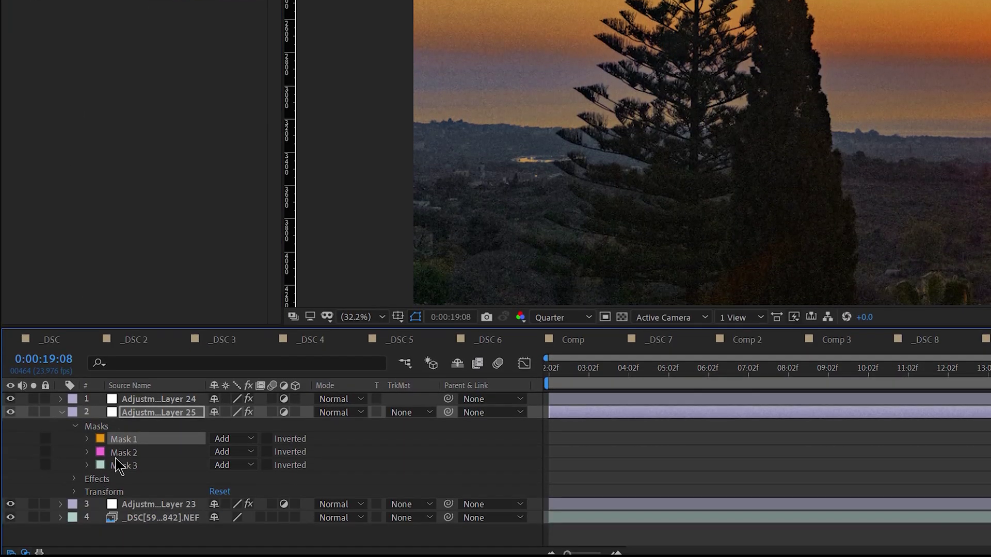
{"action": "left_click", "coordinate": [118, 467], "text": "shift"}
{"action": "left_click", "coordinate": [87, 439]}
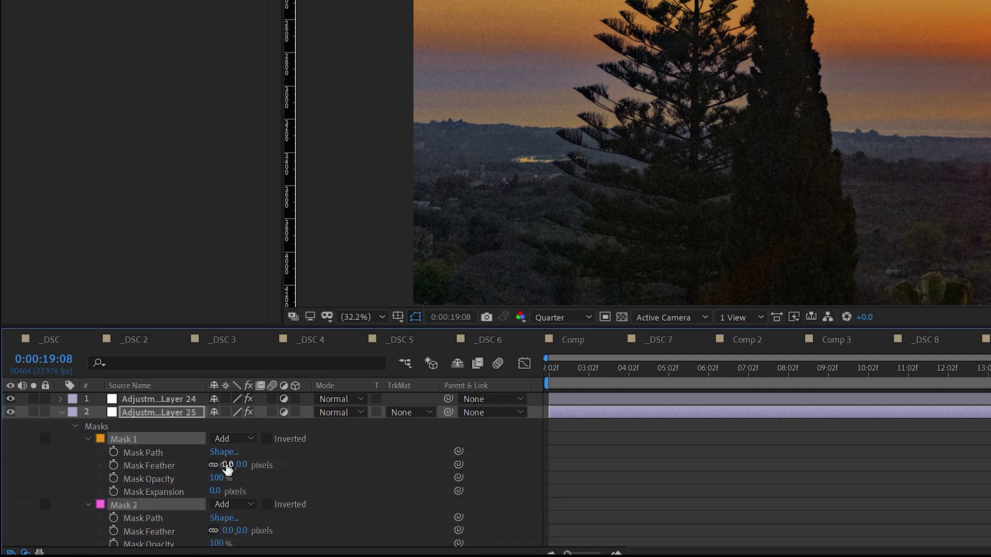
{"action": "left_click", "coordinate": [227, 466]}
{"action": "type", "text": "30"}
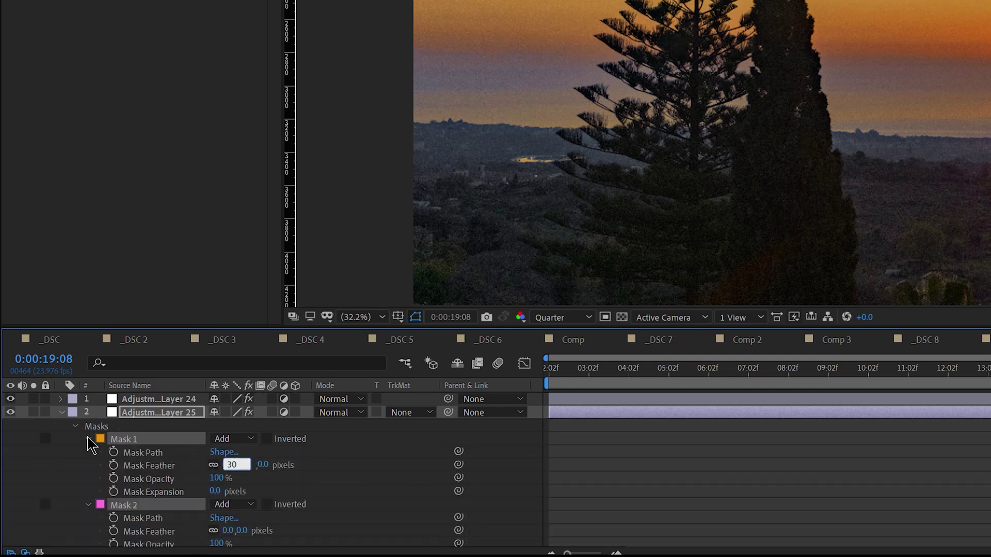
{"action": "key", "text": "Return"}
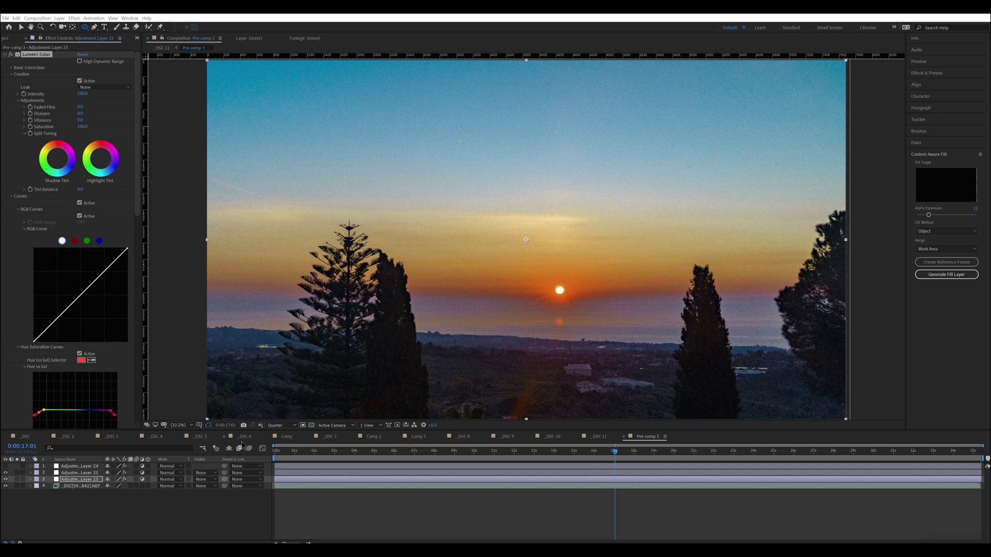
{"action": "left_click", "coordinate": [91, 466]}
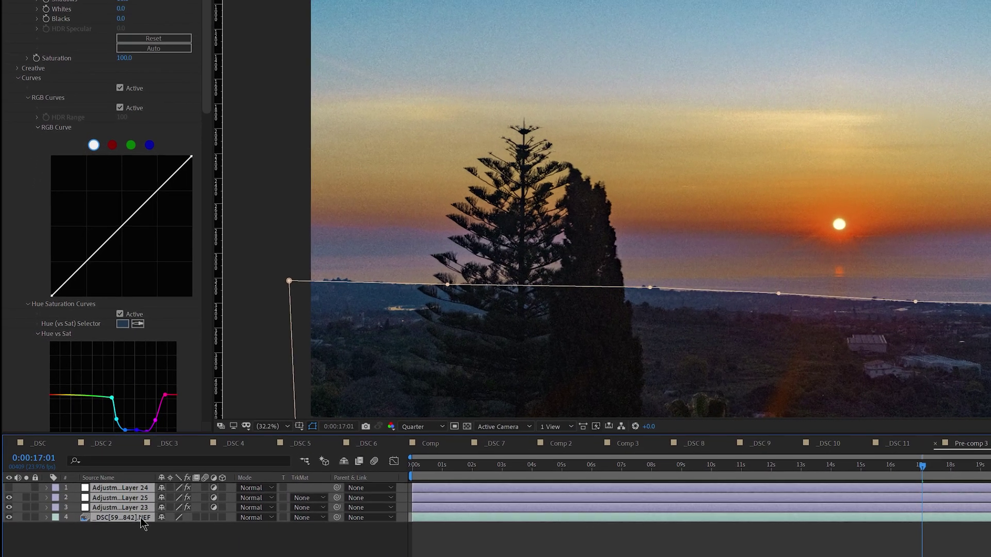
Pre-compose all four layers into Pre-comp 4.
{"action": "left_click", "coordinate": [94, 486]}
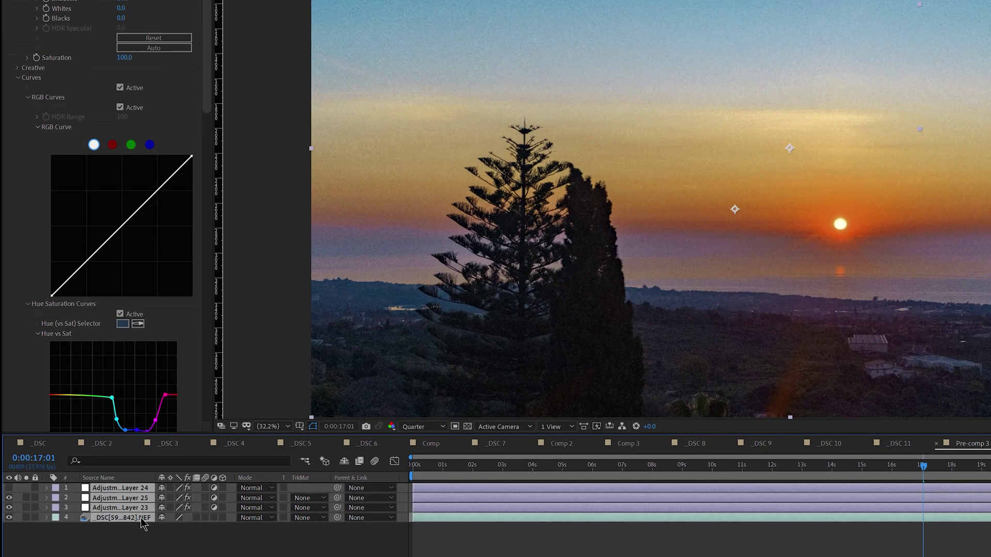
{"action": "right_click", "coordinate": [143, 524]}
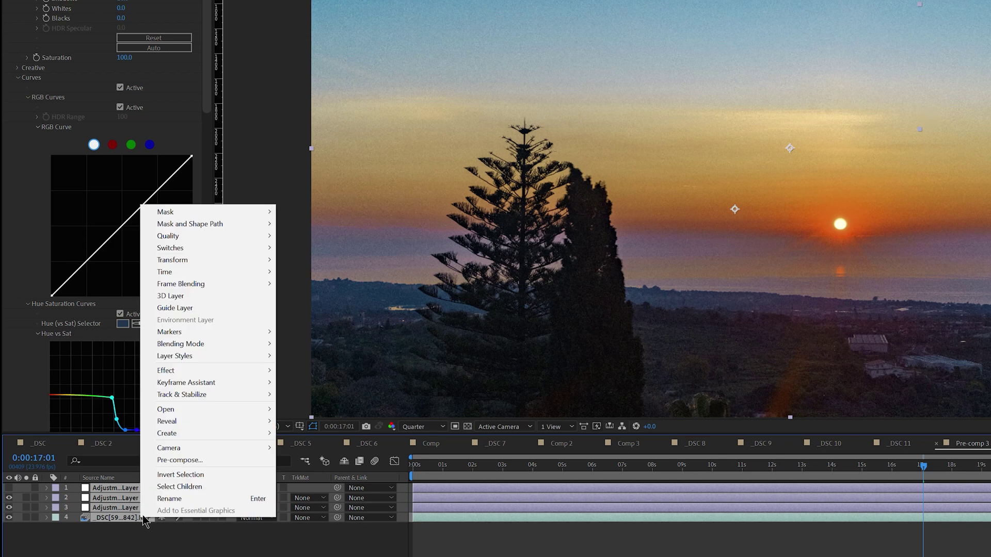
{"action": "left_click", "coordinate": [193, 458]}
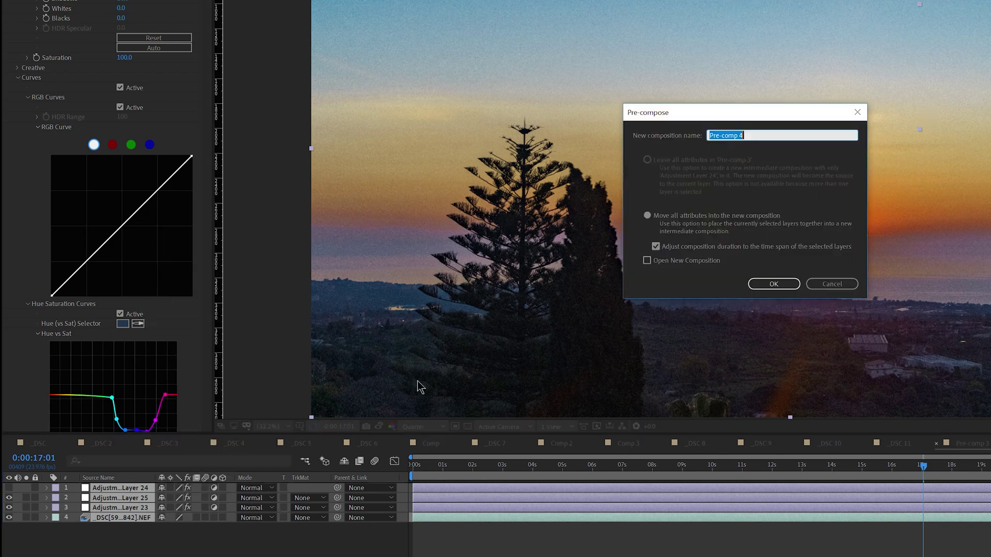
{"action": "left_click", "coordinate": [763, 286]}
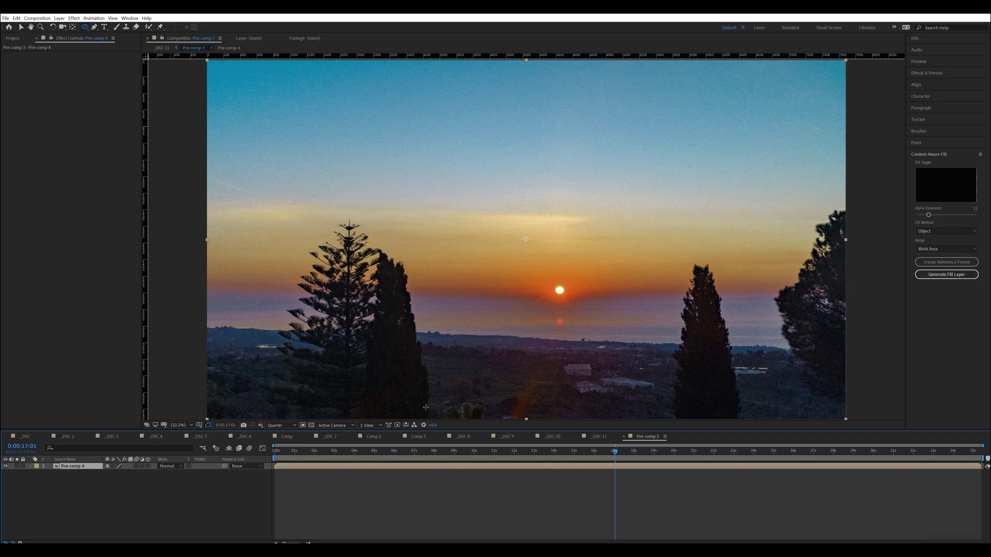
Keyframe Position and Scale from 0s to 150% at the end, panning toward the sun.
{"action": "key", "text": "Home"}
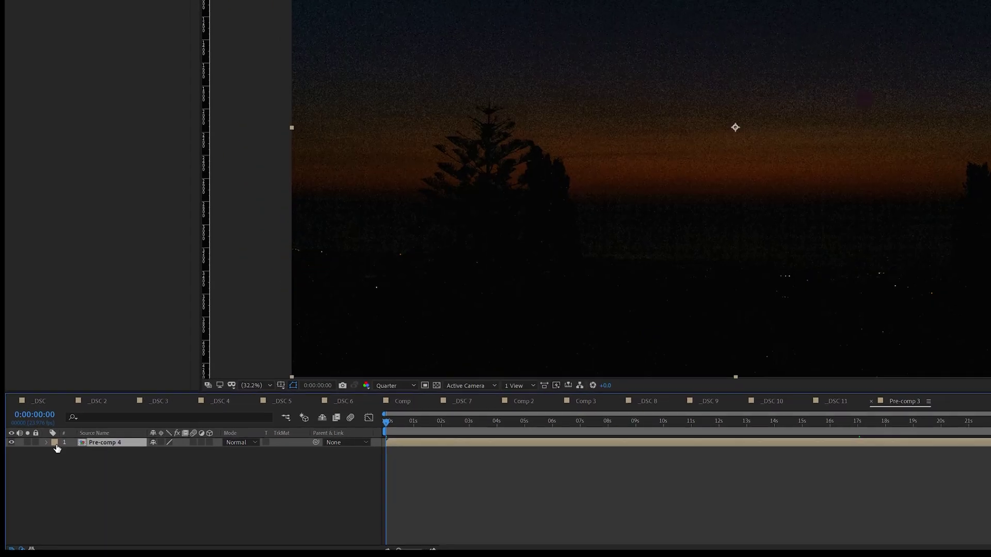
{"action": "left_click", "coordinate": [31, 466]}
{"action": "left_click", "coordinate": [60, 446]}
{"action": "left_click", "coordinate": [80, 465]}
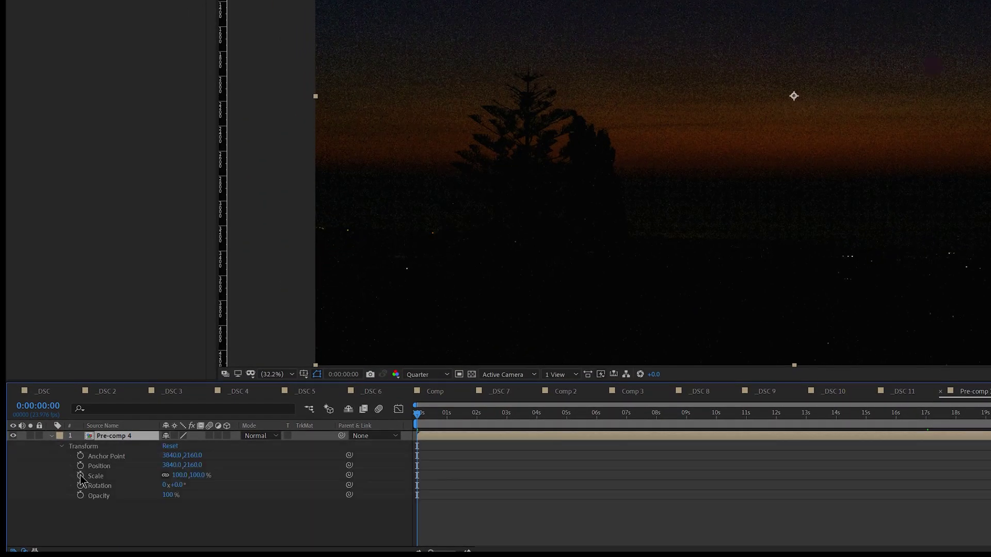
{"action": "left_click", "coordinate": [80, 474]}
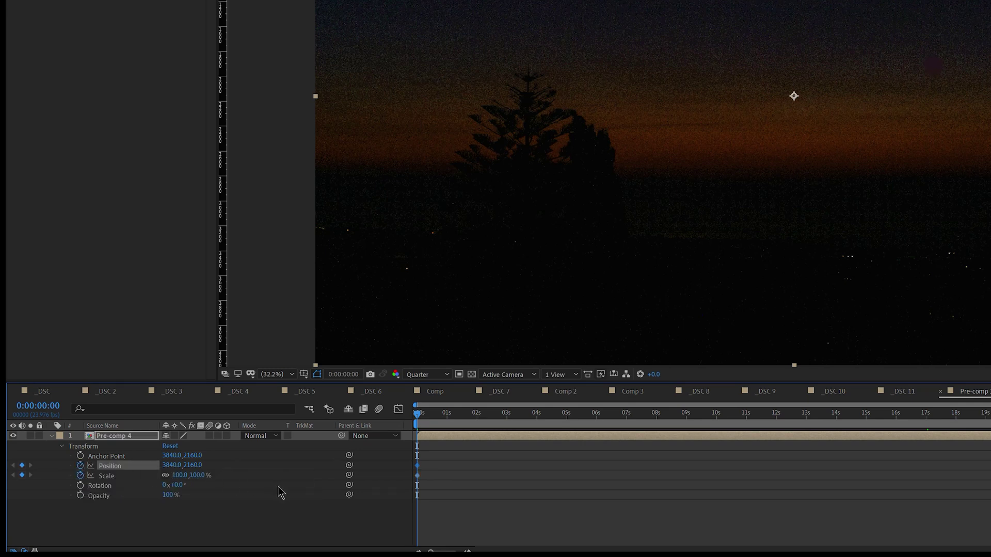
{"action": "key", "text": "End"}
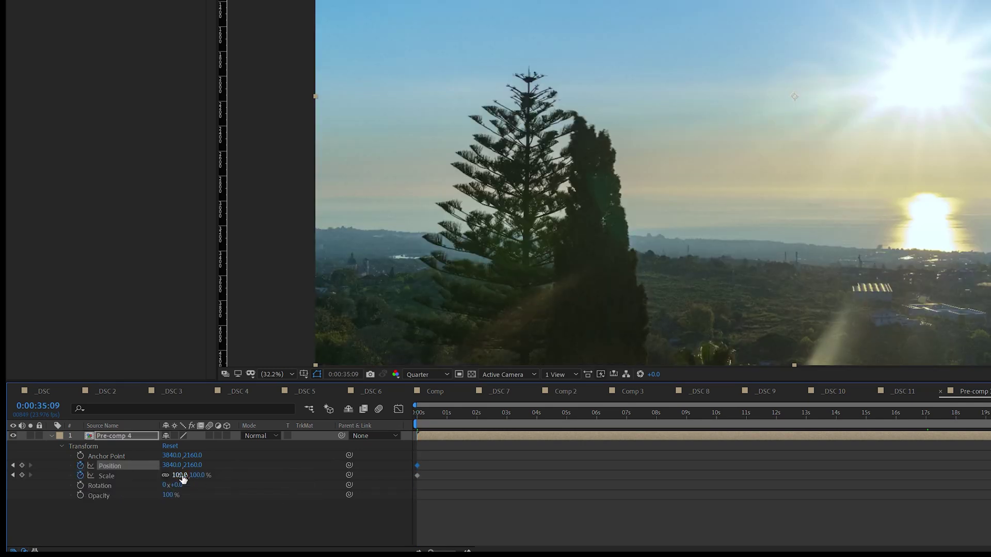
{"action": "left_click", "coordinate": [180, 475]}
{"action": "type", "text": "150"}
{"action": "key", "text": "Return"}
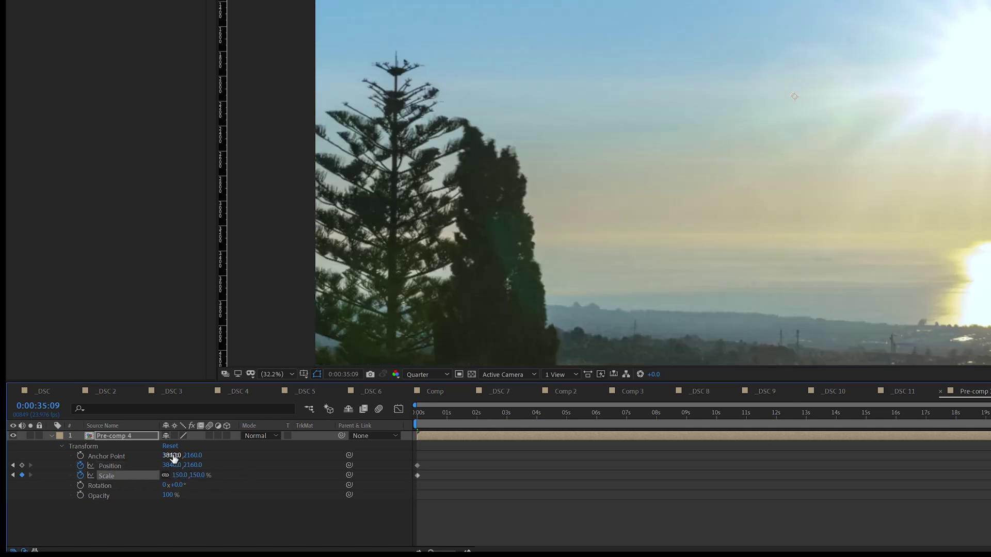
{"action": "left_click_drag", "start_coordinate": [185, 466], "coordinate": [6, 456]}
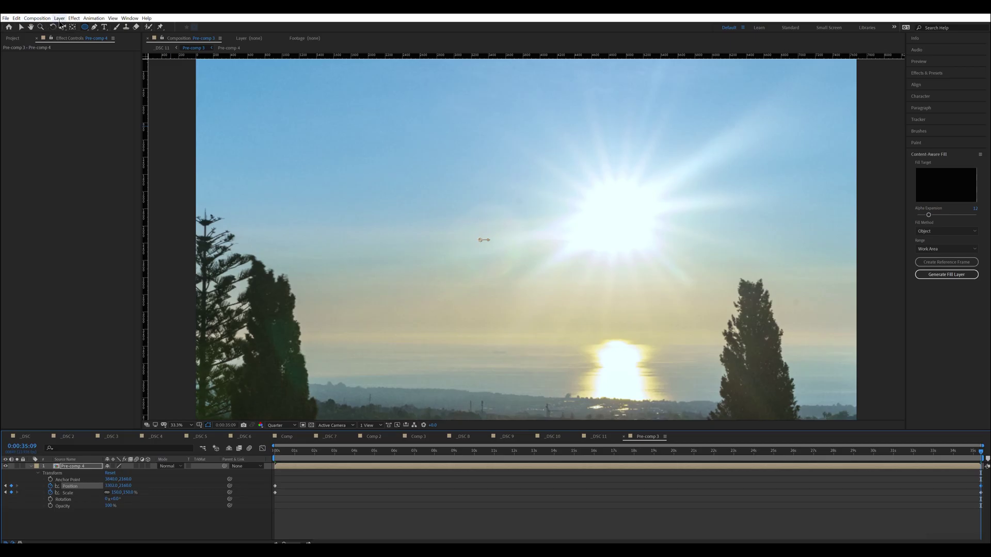
Apply Neat Video Reduce Noise v5 to Pre-comp 4 and start preparing its noise profile.
{"action": "left_click", "coordinate": [74, 19]}
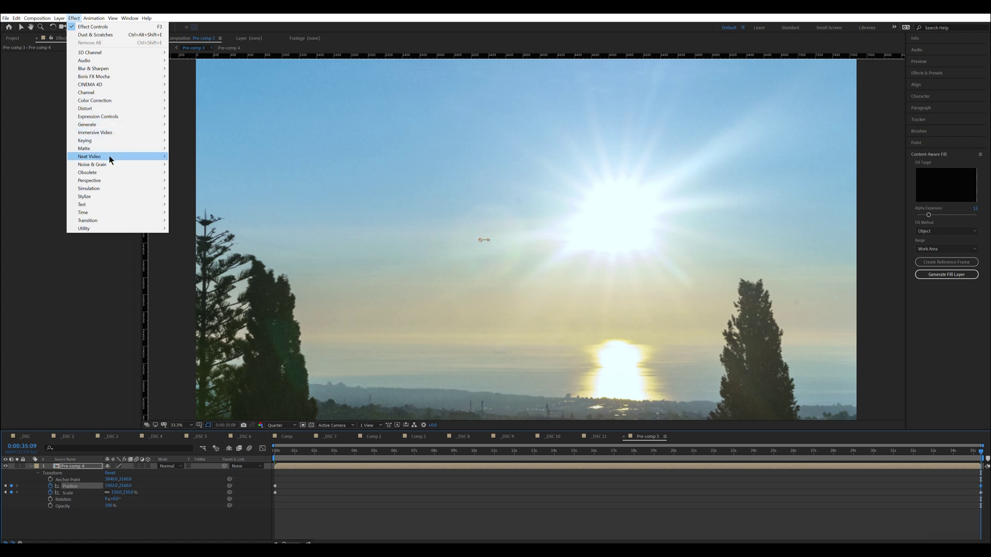
{"action": "mouse_move", "coordinate": [109, 156]}
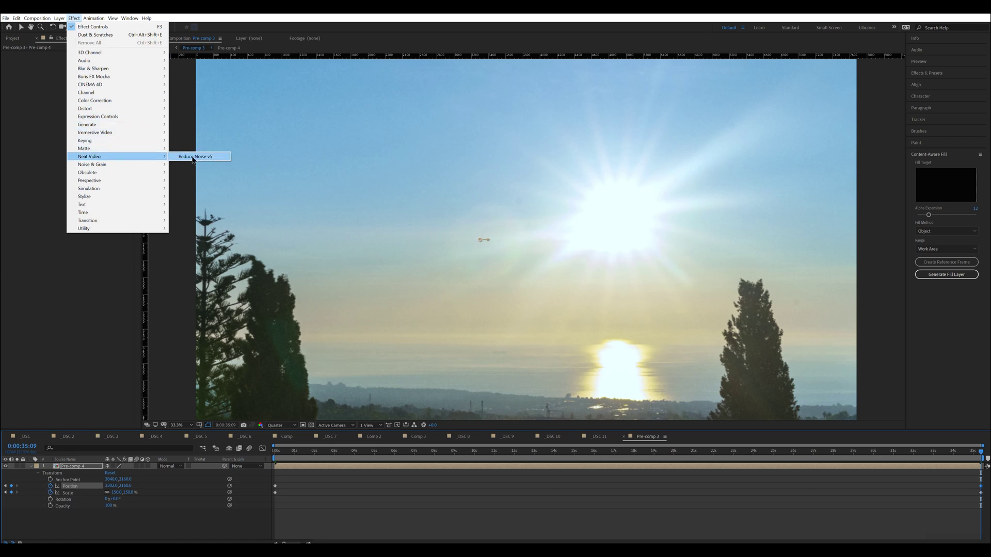
{"action": "left_click", "coordinate": [193, 158]}
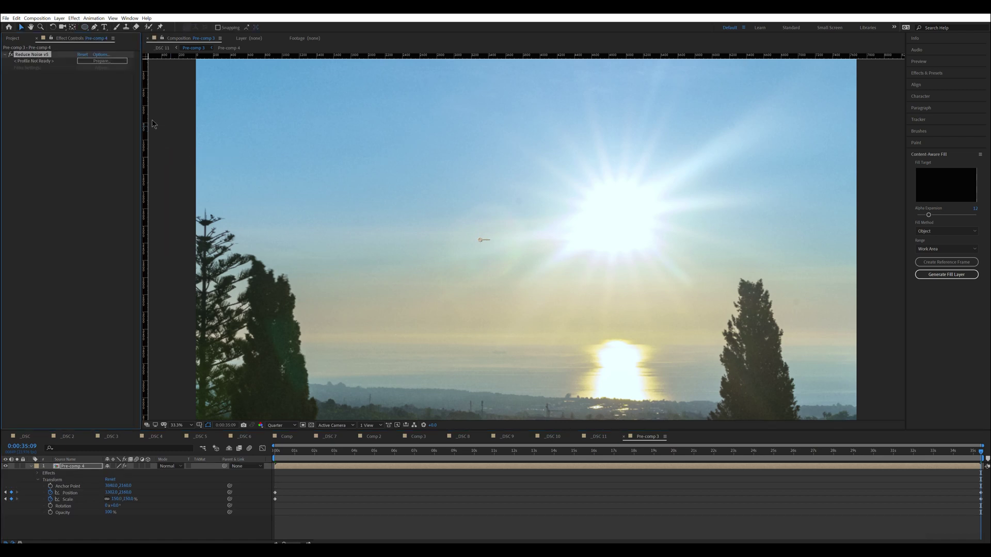
{"action": "left_click", "coordinate": [110, 65]}
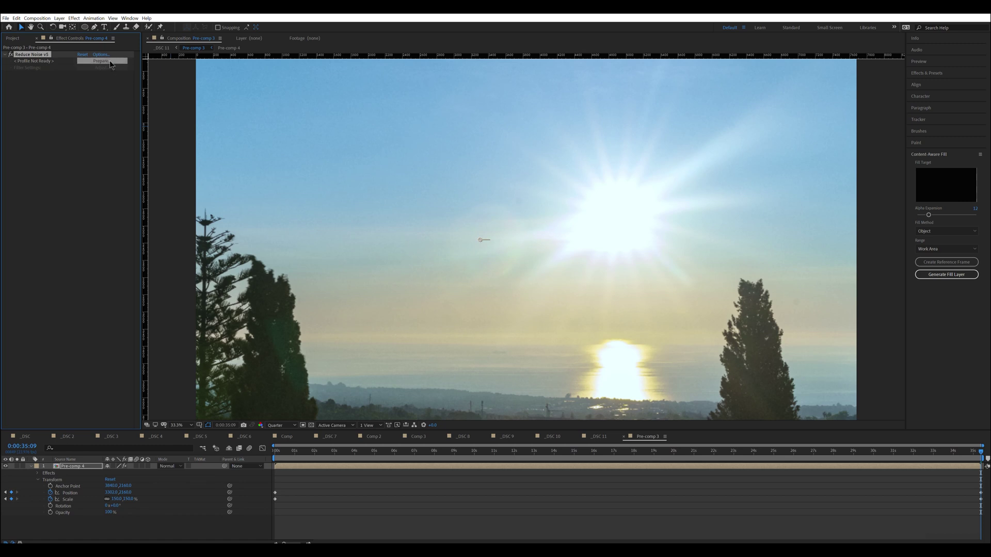